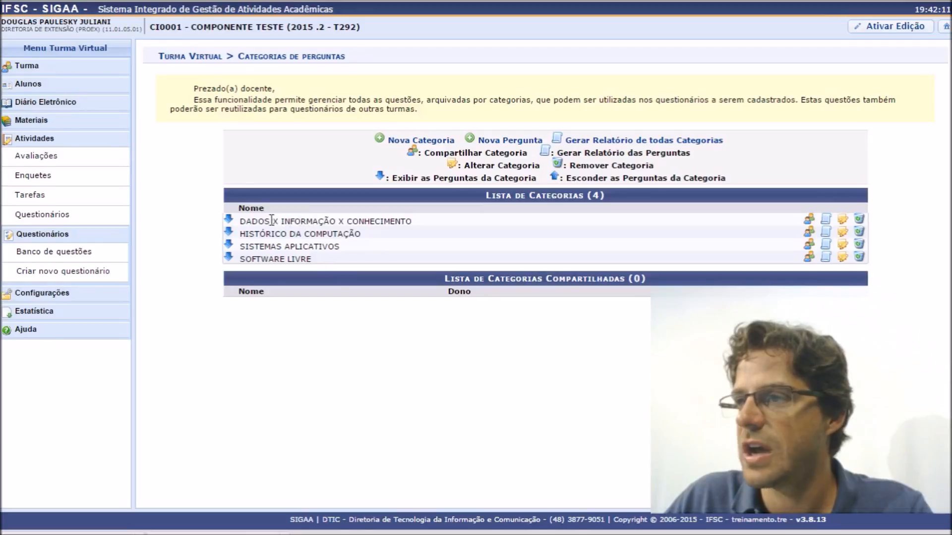
{"action": "left_click_drag", "start_coordinate": [258, 221], "coordinate": [400, 221]}
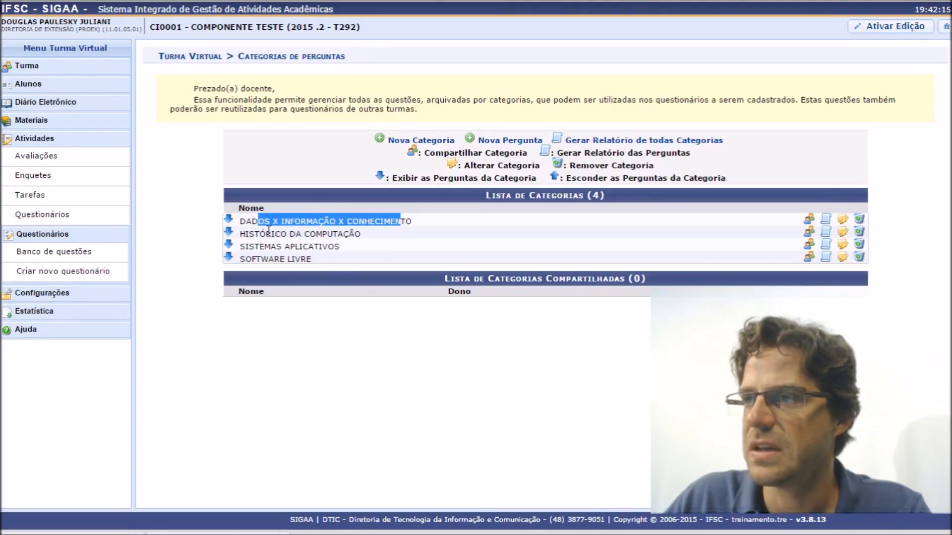
{"action": "left_click_drag", "start_coordinate": [266, 231], "coordinate": [338, 248]}
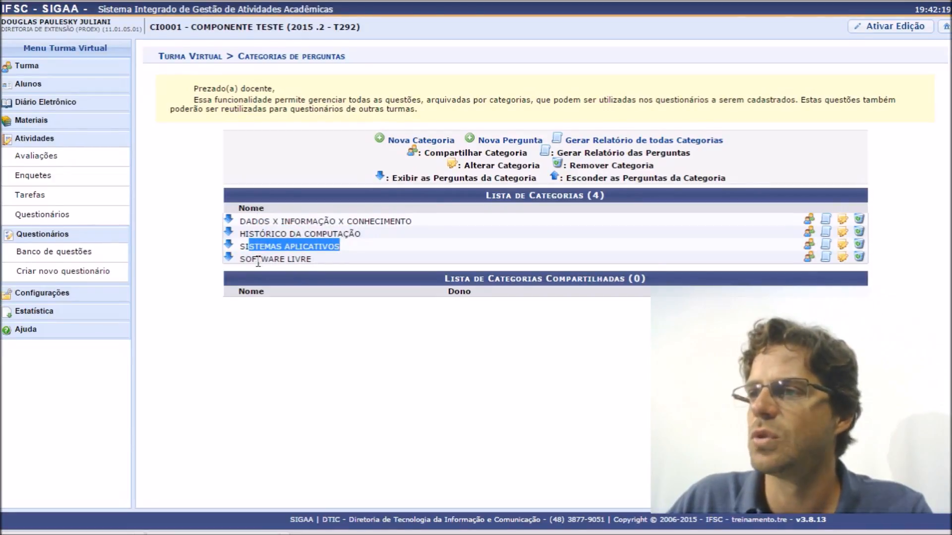
{"action": "left_click_drag", "start_coordinate": [246, 261], "coordinate": [314, 261]}
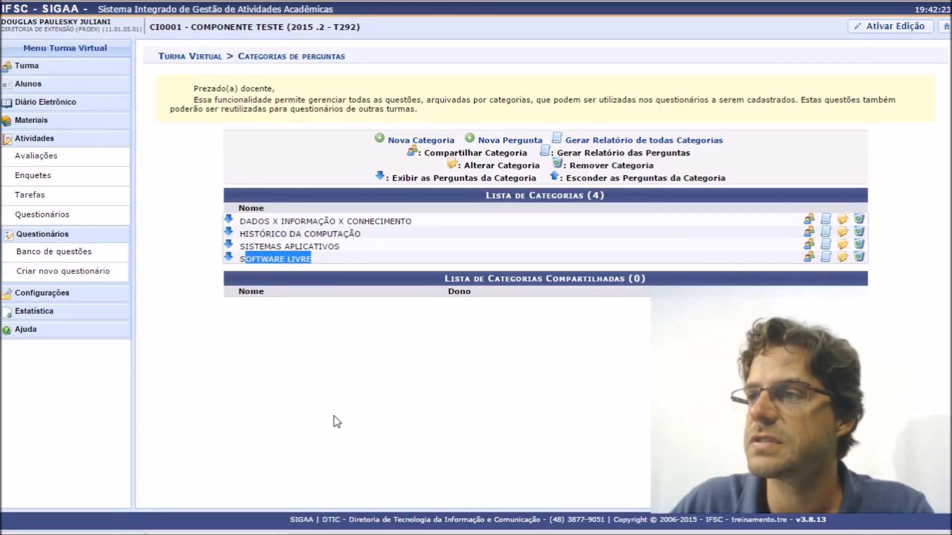
{"action": "left_click", "coordinate": [350, 372]}
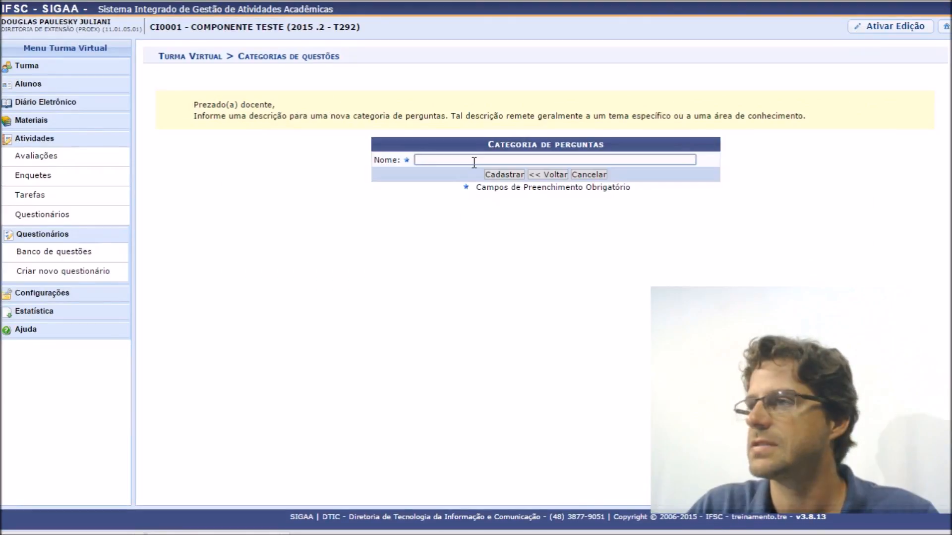
Step: Register a new question category named "QUESTÕES PRÁTICAS - INFORMÁTICA BÁSICA"
{"action": "left_click", "coordinate": [474, 160]}
{"action": "type", "text": "QUESTÕES PRÁTICAS - INFORMÁTICA BÁSICA"}
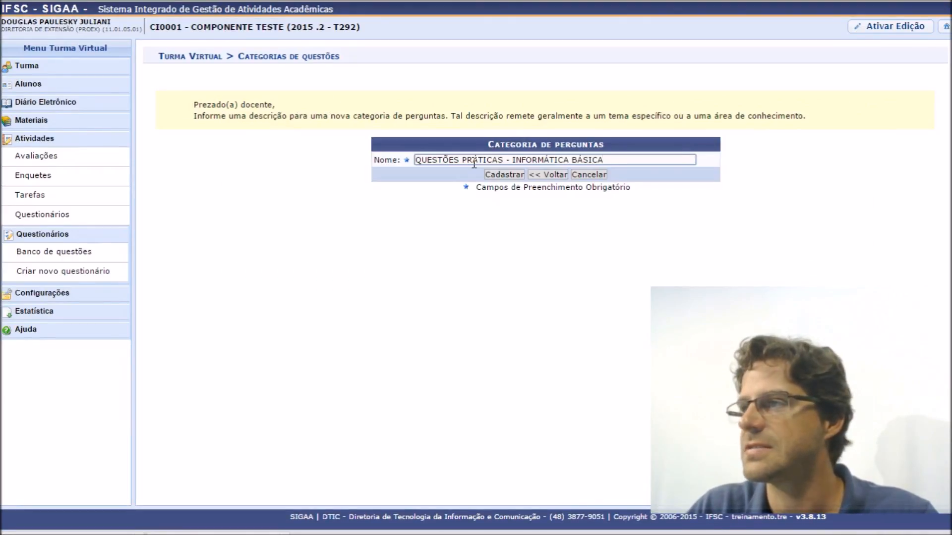
{"action": "left_click", "coordinate": [511, 174]}
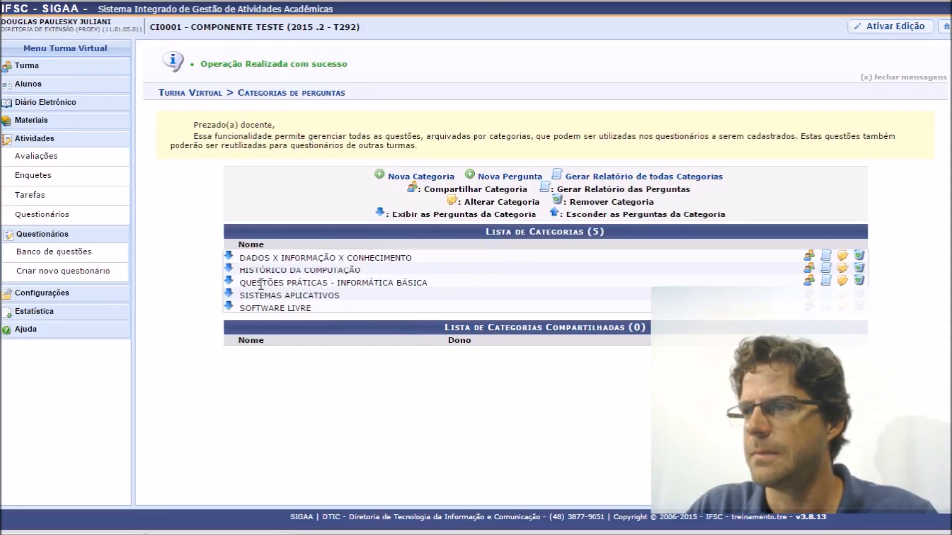
{"action": "left_click_drag", "start_coordinate": [243, 282], "coordinate": [427, 282]}
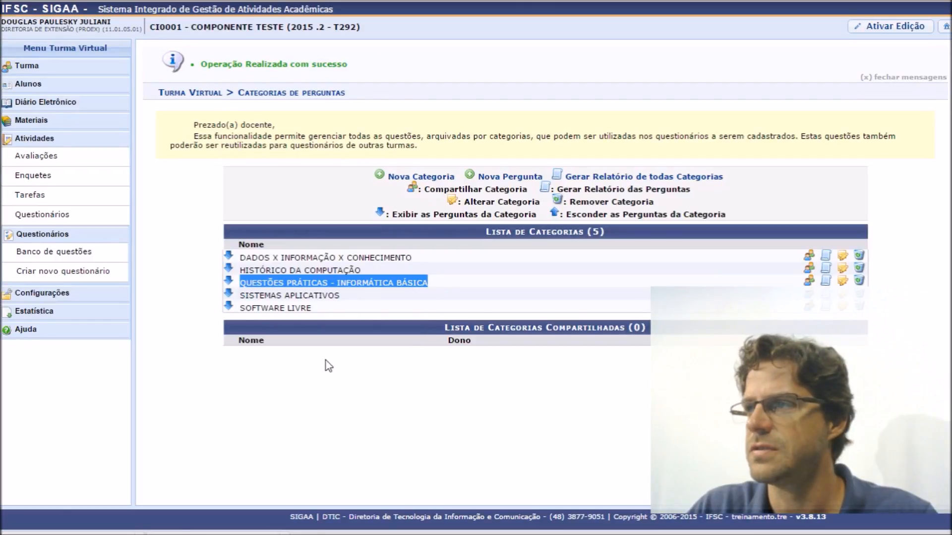
Step: Start a new question in the category QUESTÕES PRÁTICAS - INFORMÁTICA BÁSICA with the question type VERDADEIRO OU FALSO
{"action": "left_click", "coordinate": [496, 183]}
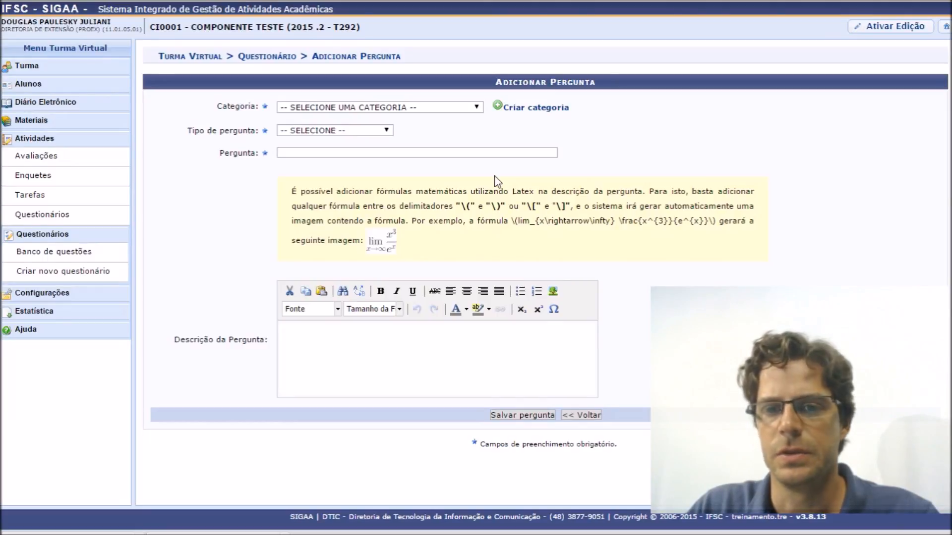
{"action": "left_click", "coordinate": [406, 110]}
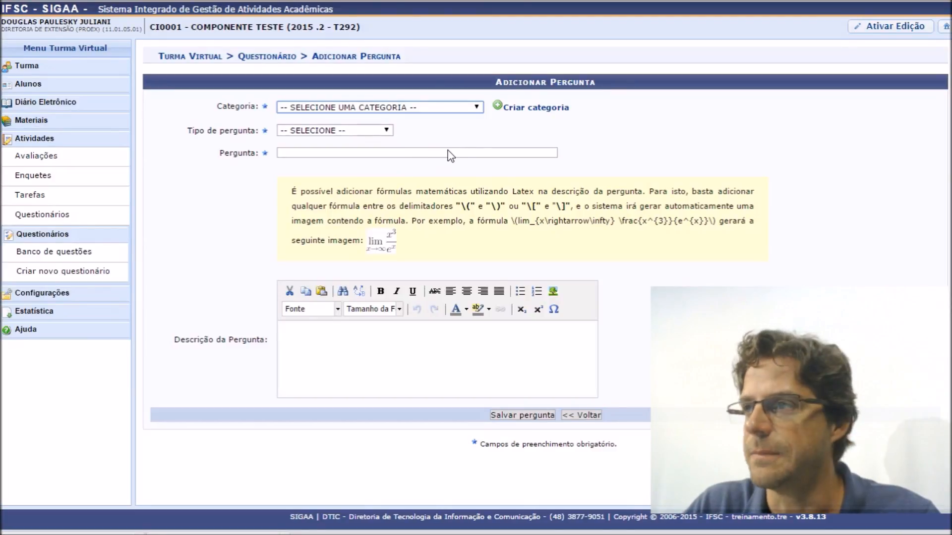
{"action": "key", "text": "Down"}
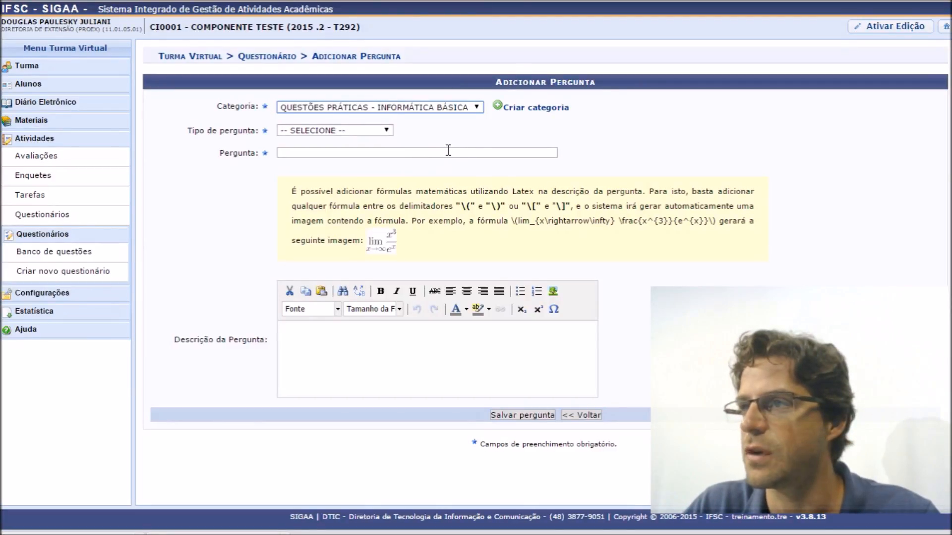
{"action": "left_click", "coordinate": [386, 131]}
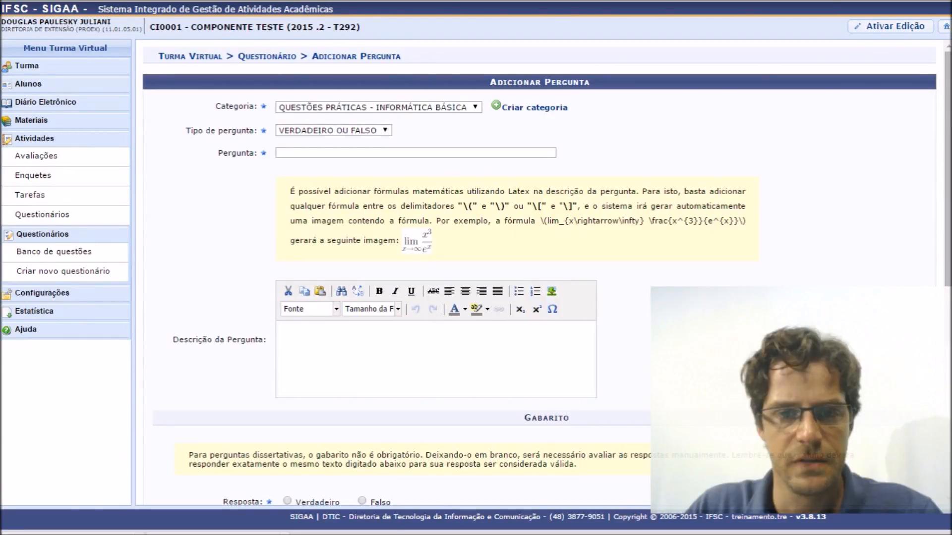
Step: Paste "Usa-se as teclas de atalho Ctrl+v para copiar e Ctrl+c para colar um arquivo ou conteúdo." as the question
{"action": "left_click", "coordinate": [416, 152]}
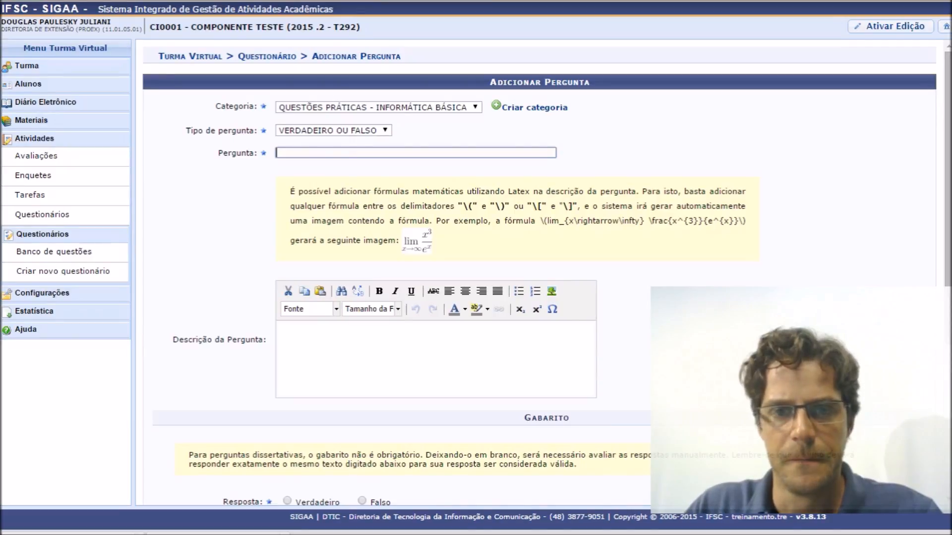
{"action": "key", "text": "ctrl+v"}
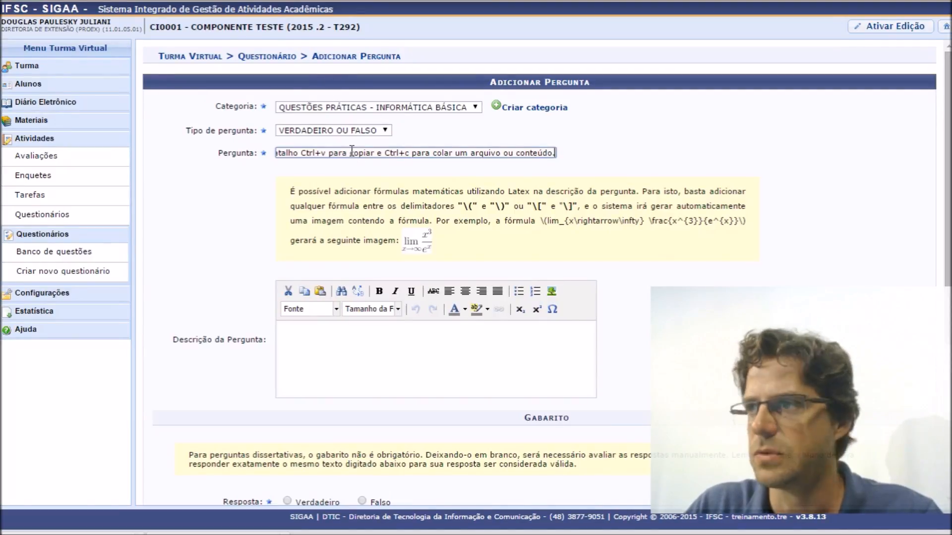
{"action": "left_click_drag", "start_coordinate": [337, 152], "coordinate": [255, 154]}
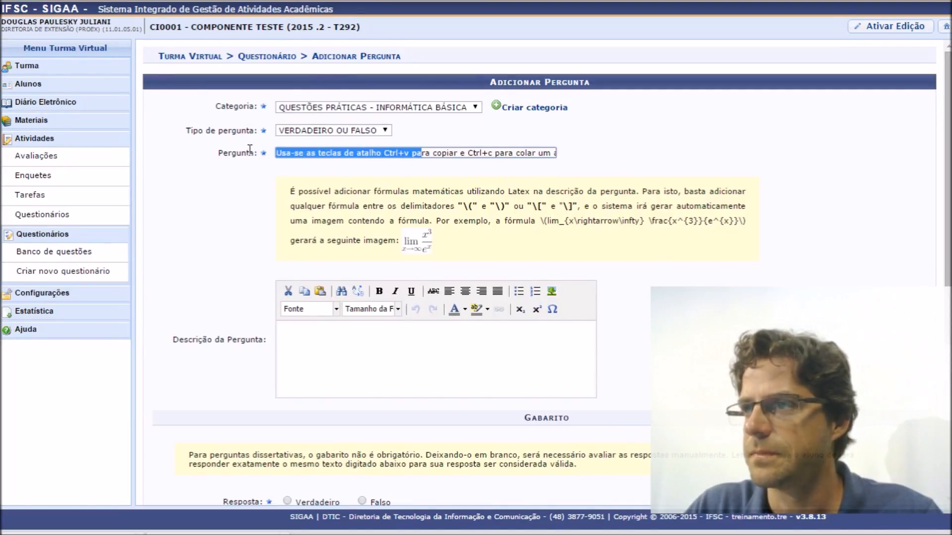
{"action": "left_click", "coordinate": [287, 156]}
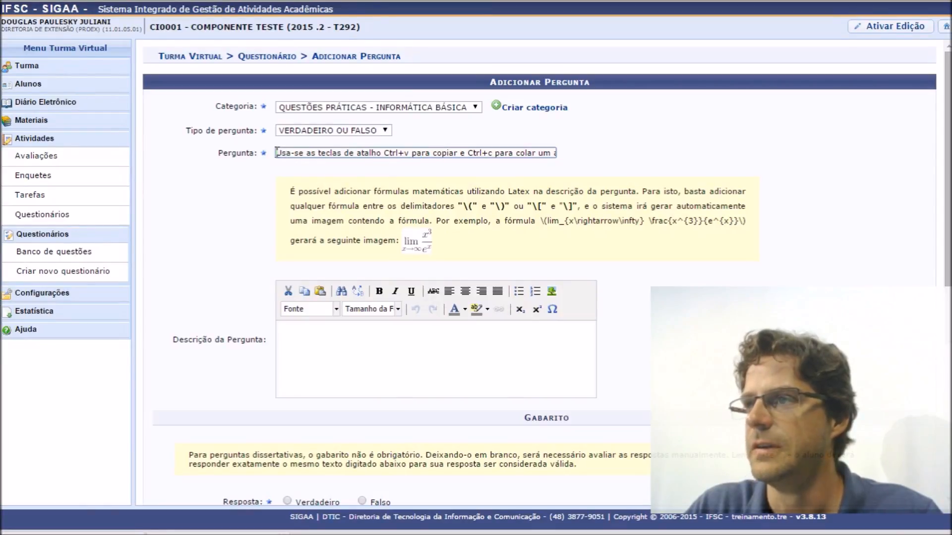
{"action": "left_click_drag", "start_coordinate": [337, 152], "coordinate": [578, 158]}
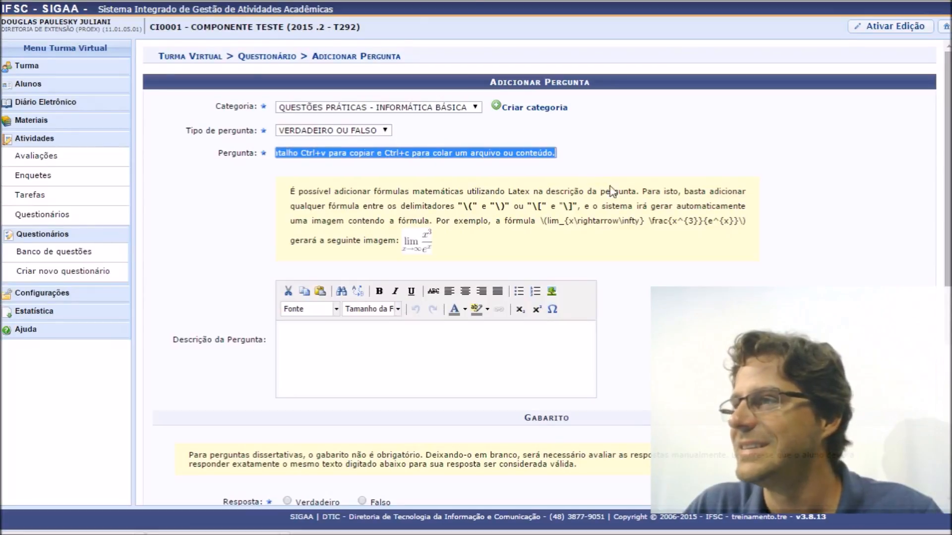
{"action": "left_click", "coordinate": [362, 370]}
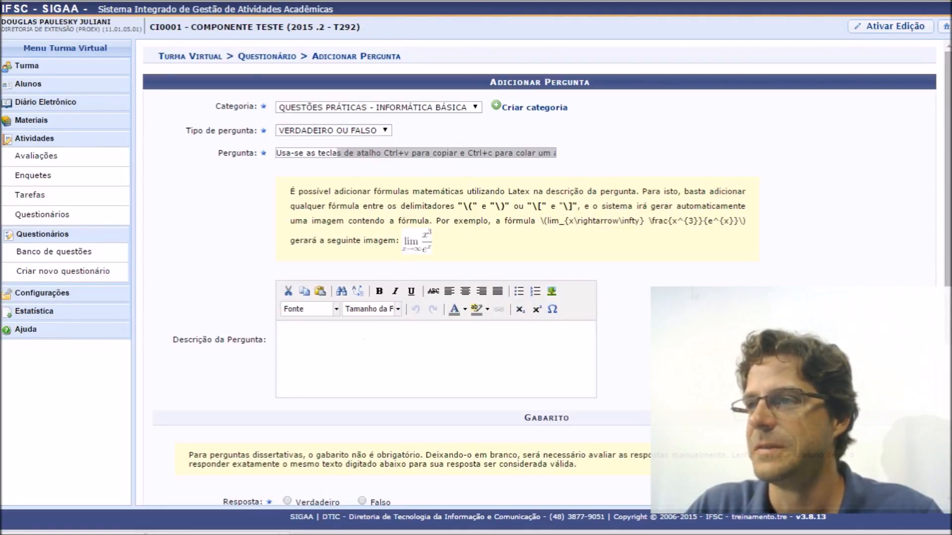
{"action": "scroll", "coordinate": [731, 274], "scroll_direction": "down", "scroll_amount": 3}
{"action": "scroll", "coordinate": [730, 273], "scroll_direction": "up", "scroll_amount": 2}
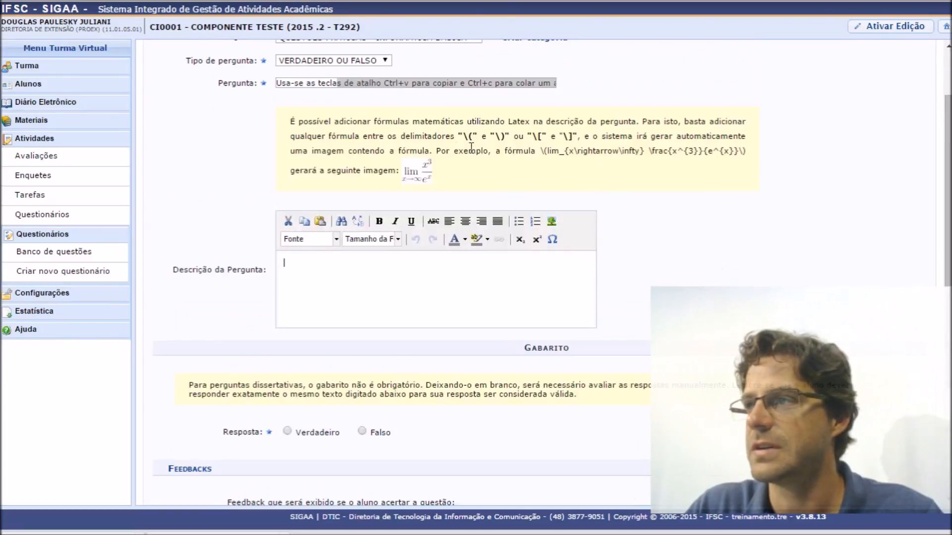
{"action": "triple_click", "coordinate": [309, 83]}
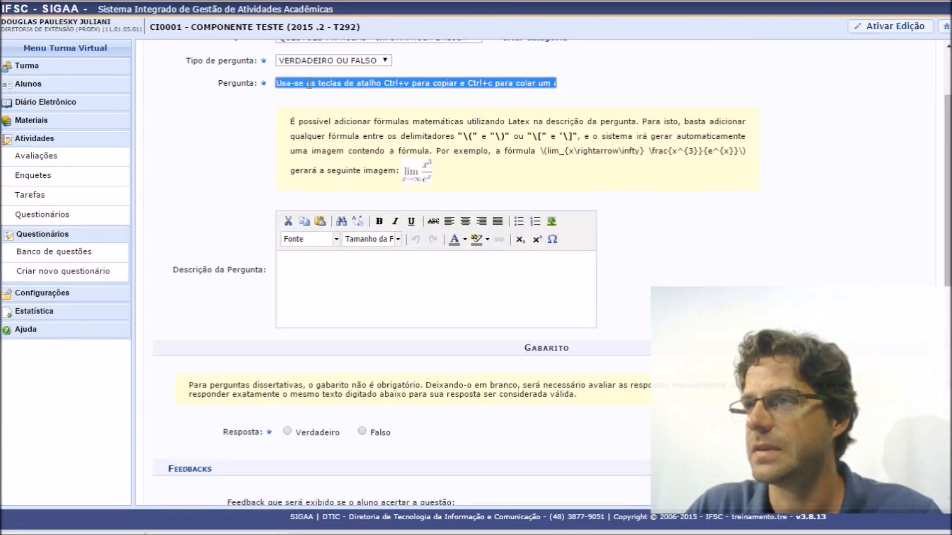
{"action": "left_click", "coordinate": [340, 278]}
Step: Set Falso as the correct answer in the question's answer key, leaving the description empty
{"action": "scroll", "coordinate": [456, 272], "scroll_direction": "down", "scroll_amount": 2}
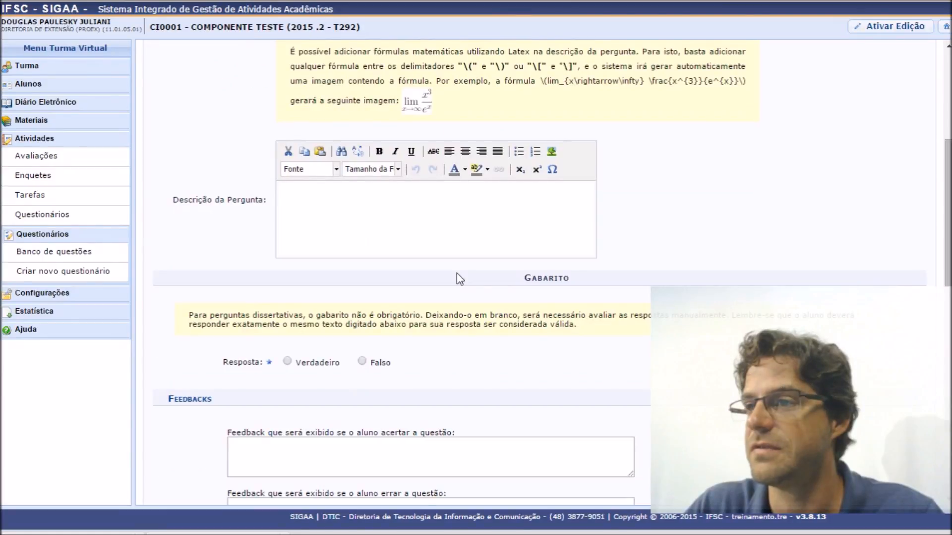
{"action": "scroll", "coordinate": [457, 272], "scroll_direction": "down", "scroll_amount": 3}
{"action": "scroll", "coordinate": [417, 239], "scroll_direction": "up", "scroll_amount": 2}
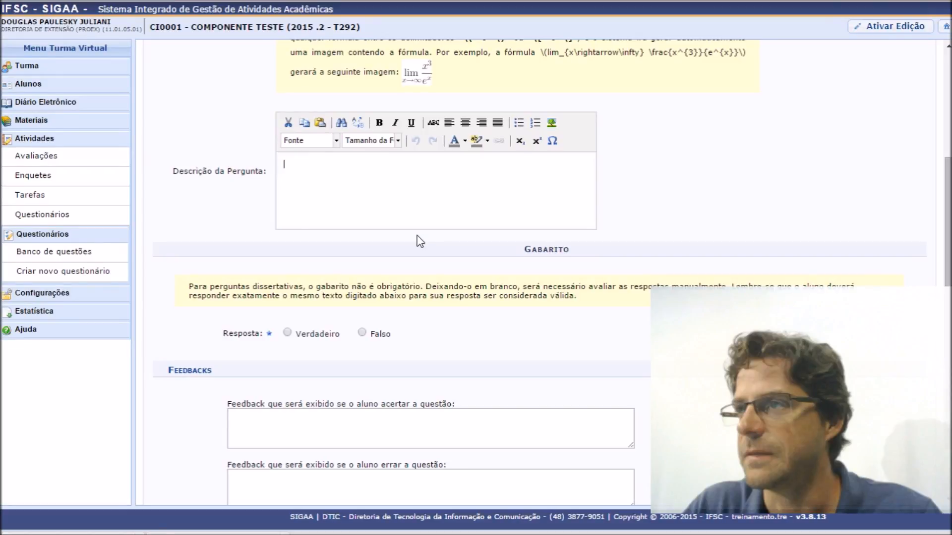
{"action": "scroll", "coordinate": [419, 241], "scroll_direction": "down", "scroll_amount": 2}
{"action": "left_click", "coordinate": [362, 263]}
Step: Enter "Parabéns você acertou." as the feedback shown when the student answers the question correctly
{"action": "left_click", "coordinate": [329, 355]}
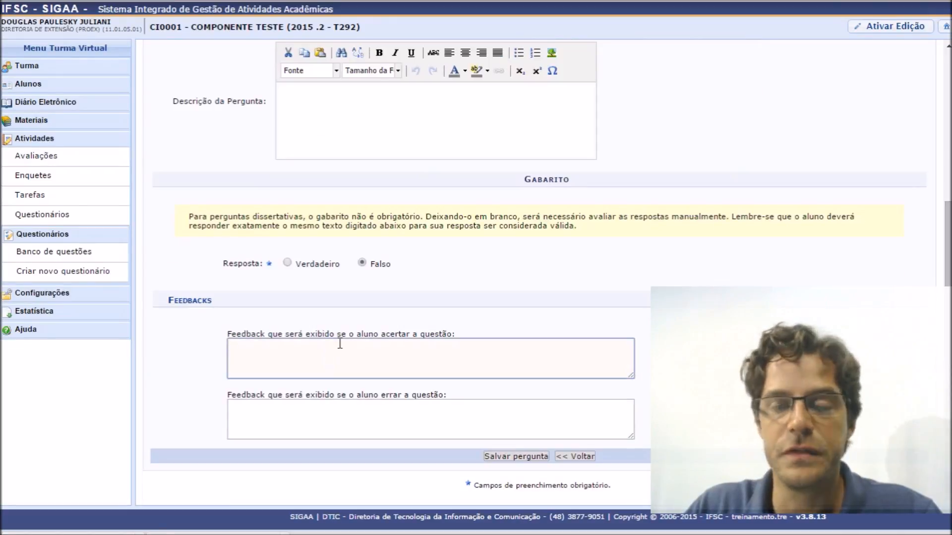
{"action": "scroll", "coordinate": [686, 300], "scroll_direction": "up", "scroll_amount": 5}
{"action": "scroll", "coordinate": [742, 297], "scroll_direction": "down", "scroll_amount": 5}
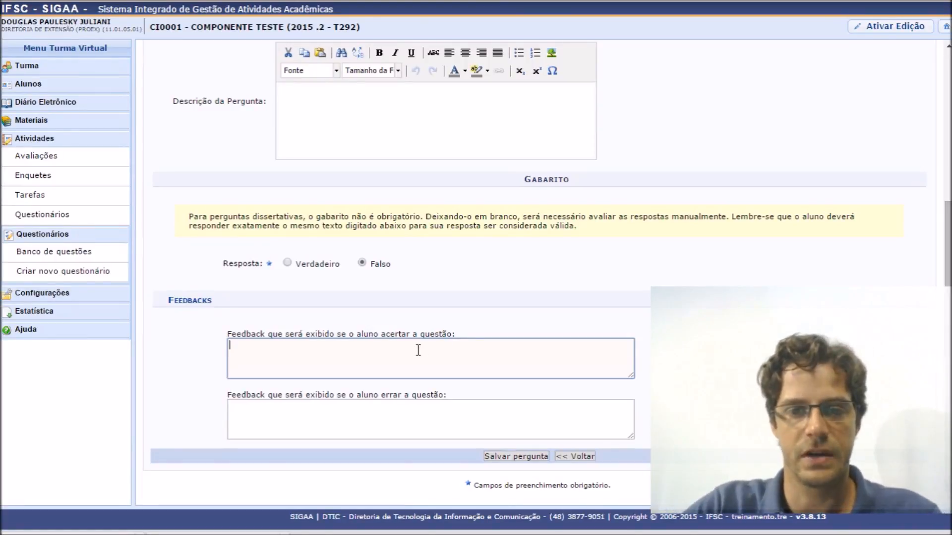
{"action": "type", "text": "ARA"}
{"action": "key", "text": "BackSpace"}
{"action": "key", "text": "BackSpace"}
{"action": "key", "text": "BackSpace"}
{"action": "key", "text": "BackSpace"}
{"action": "type", "text": "Parabéns você acert"}
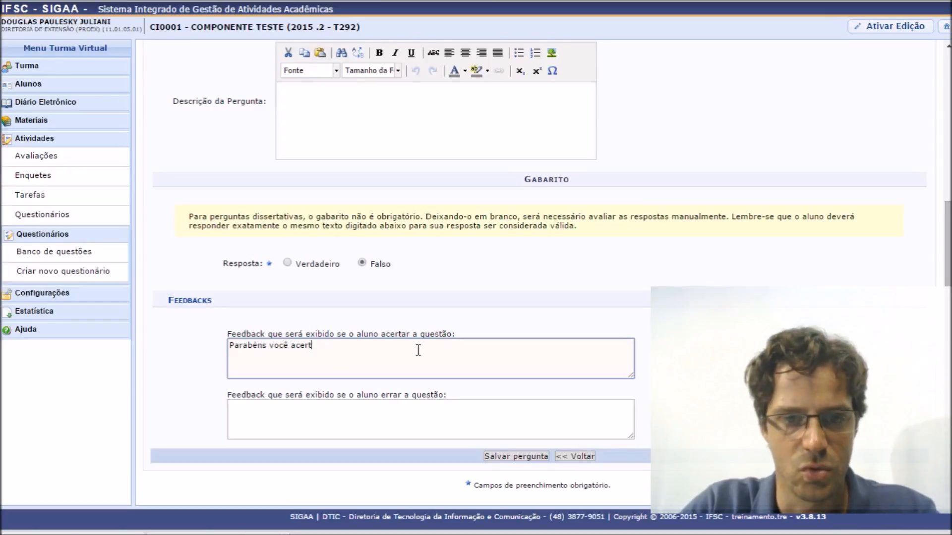
{"action": "type", "text": "ou."}
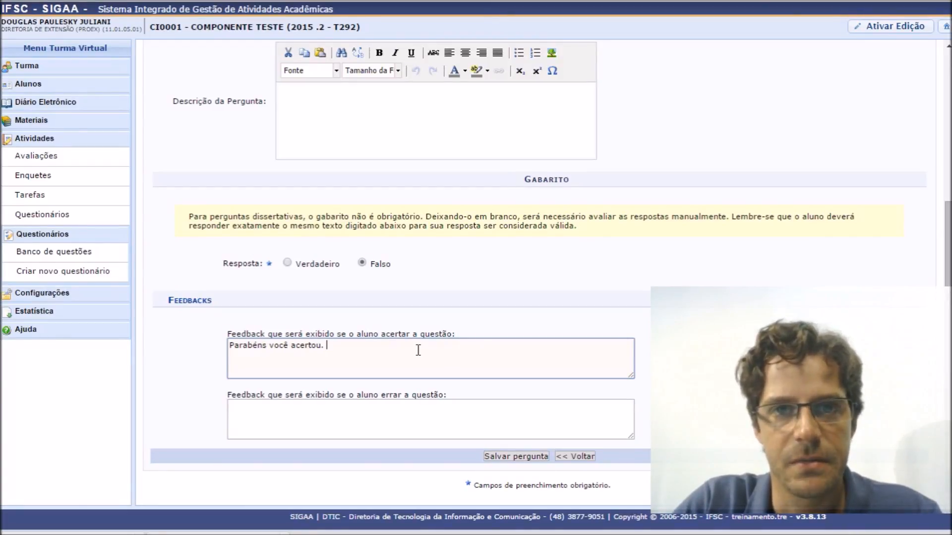
Step: Enter "Estude mais. Pratique mais as teclas de atalho com o seu computador." as the wrong-answer feedback and save the question
{"action": "key", "text": "Tab"}
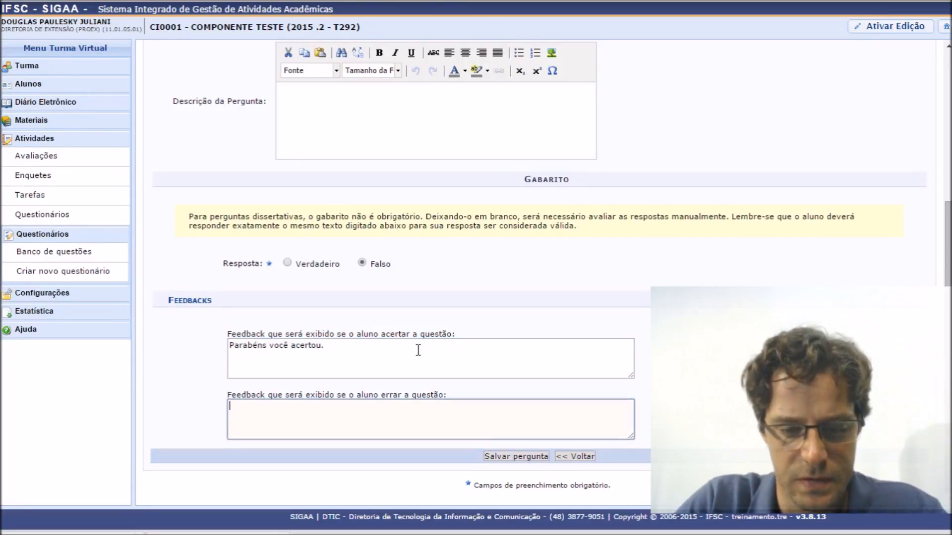
{"action": "type", "text": "IN"}
{"action": "key", "text": "BackSpace"}
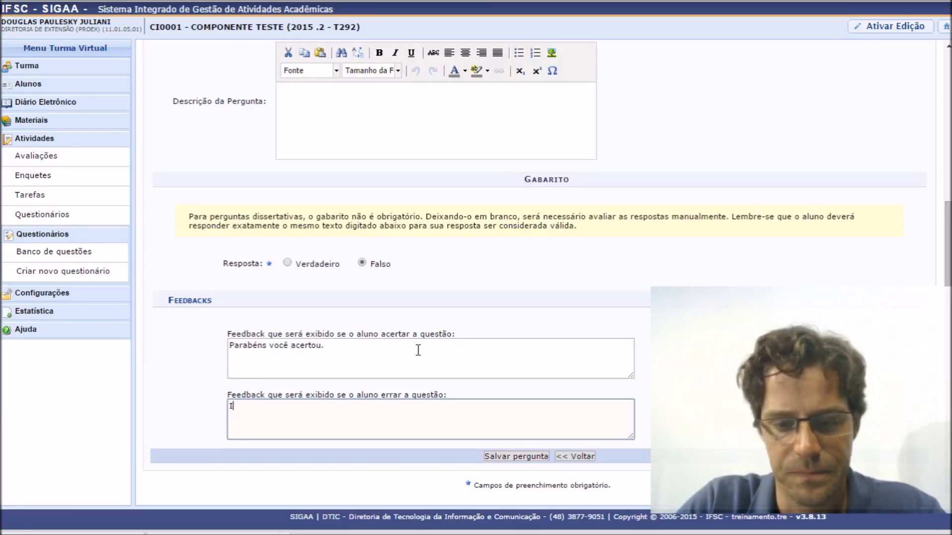
{"action": "type", "text": "Estude mais. Pratique mais o"}
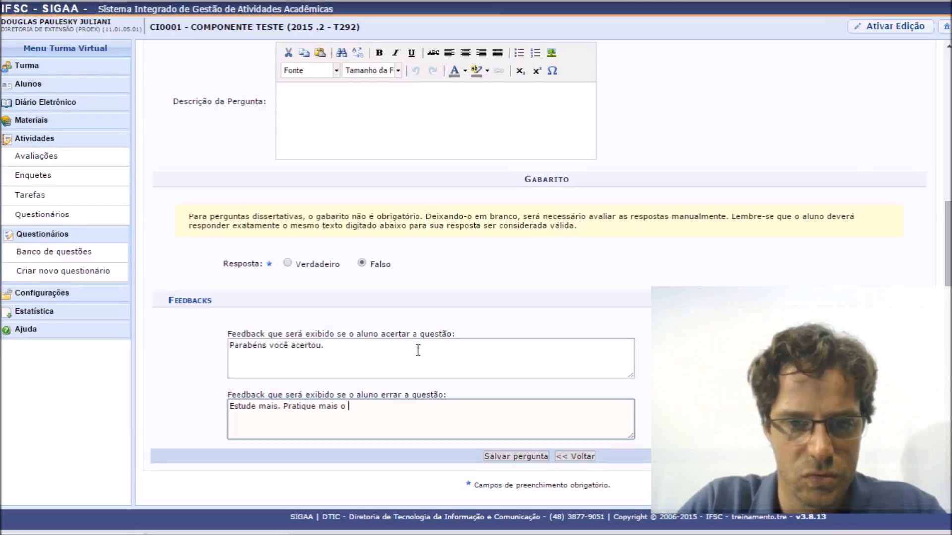
{"action": "key", "text": "BackSpace"}
{"action": "key", "text": "BackSpace"}
{"action": "type", "text": "as tevl"}
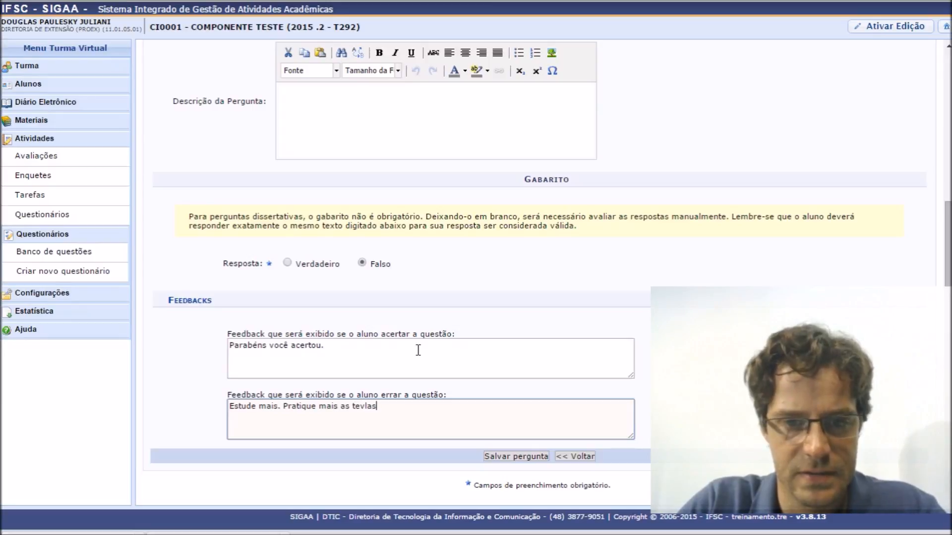
{"action": "key", "text": "BackSpace"}
{"action": "type", "text": "clas de a"}
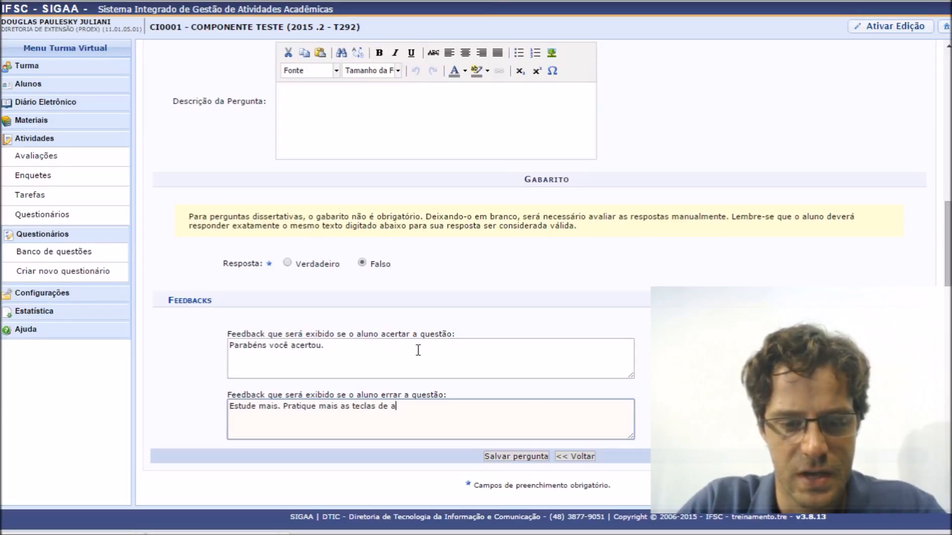
{"action": "type", "text": "talho "}
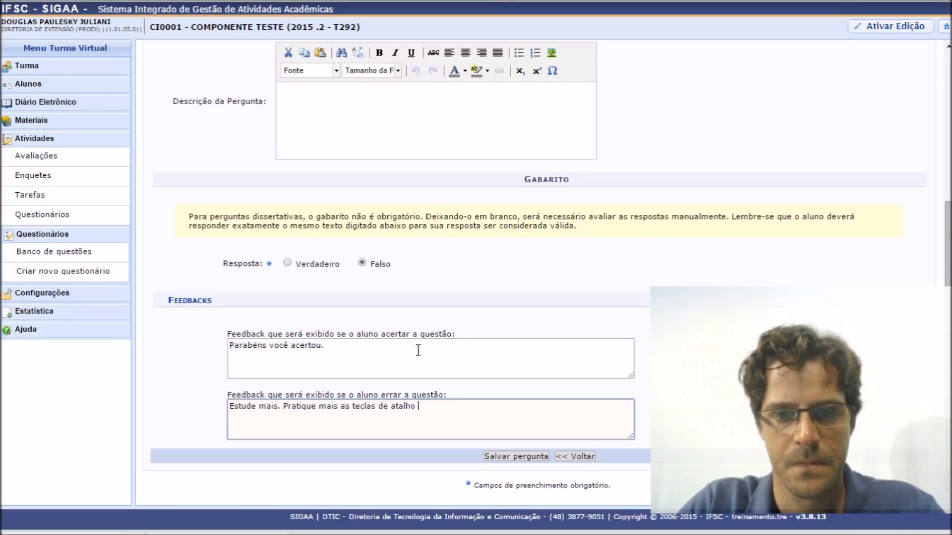
{"action": "type", "text": "em seu"}
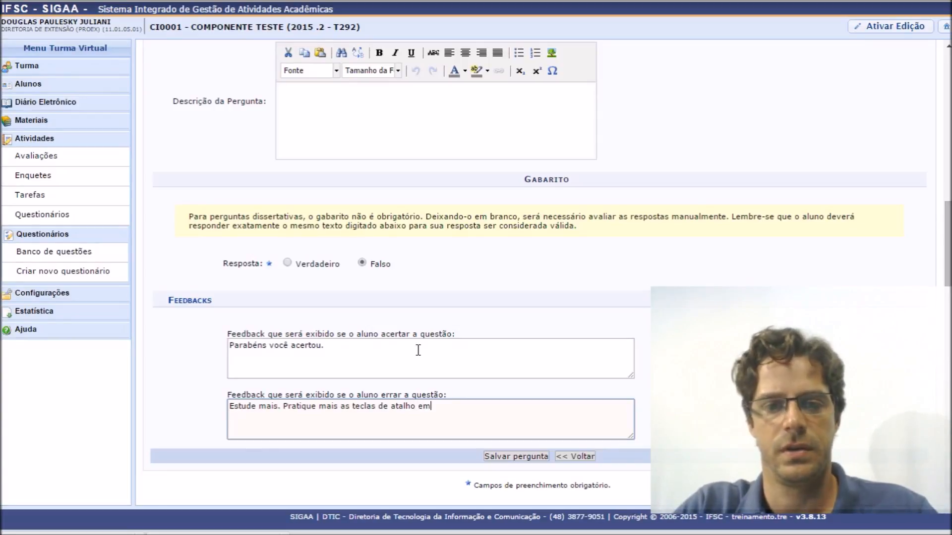
{"action": "key", "text": "BackSpace"}
{"action": "key", "text": "BackSpace"}
{"action": "key", "text": "BackSpace"}
{"action": "key", "text": "BackSpace"}
{"action": "key", "text": "BackSpace"}
{"action": "key", "text": "BackSpace"}
{"action": "type", "text": "com o seu computador."}
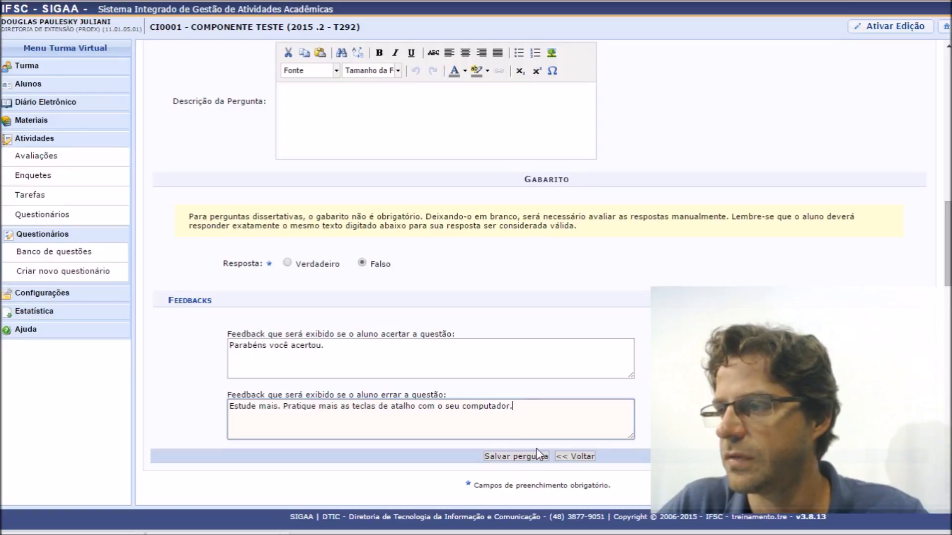
{"action": "left_click", "coordinate": [515, 456]}
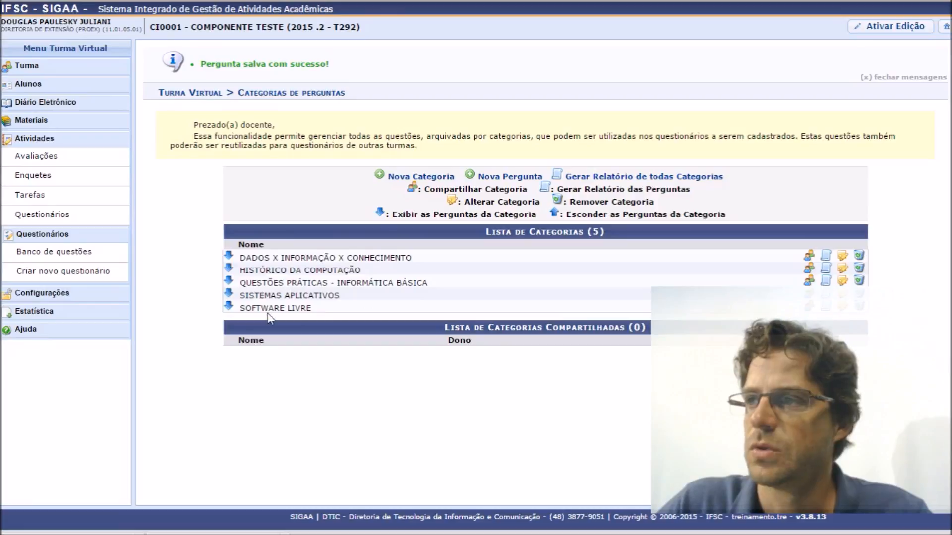
{"action": "left_click_drag", "start_coordinate": [246, 283], "coordinate": [402, 285]}
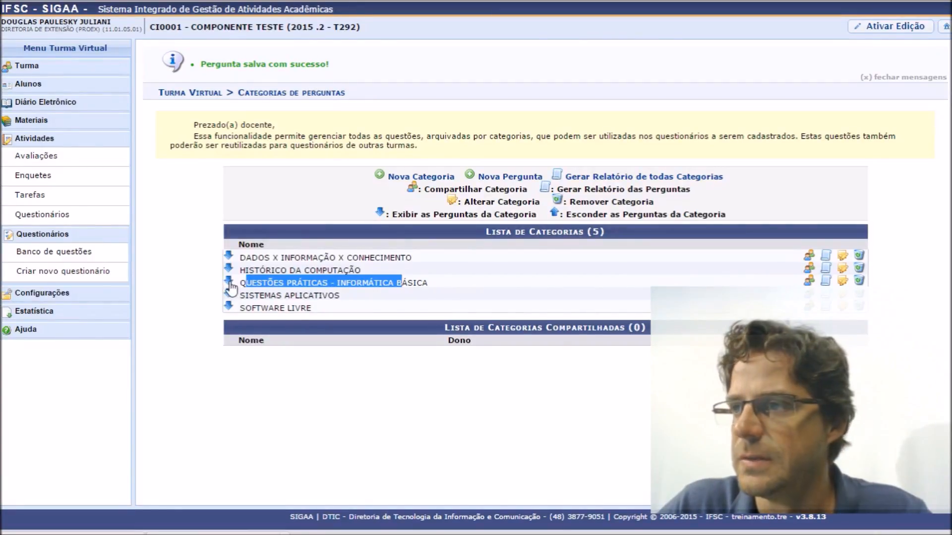
Step: Show the questions stored in the categories QUESTÕES PRÁTICAS - INFORMÁTICA BÁSICA and DADOS X INFORMAÇÃO X CONHECIMENTO
{"action": "left_click", "coordinate": [229, 282]}
{"action": "left_click_drag", "start_coordinate": [290, 305], "coordinate": [659, 306]}
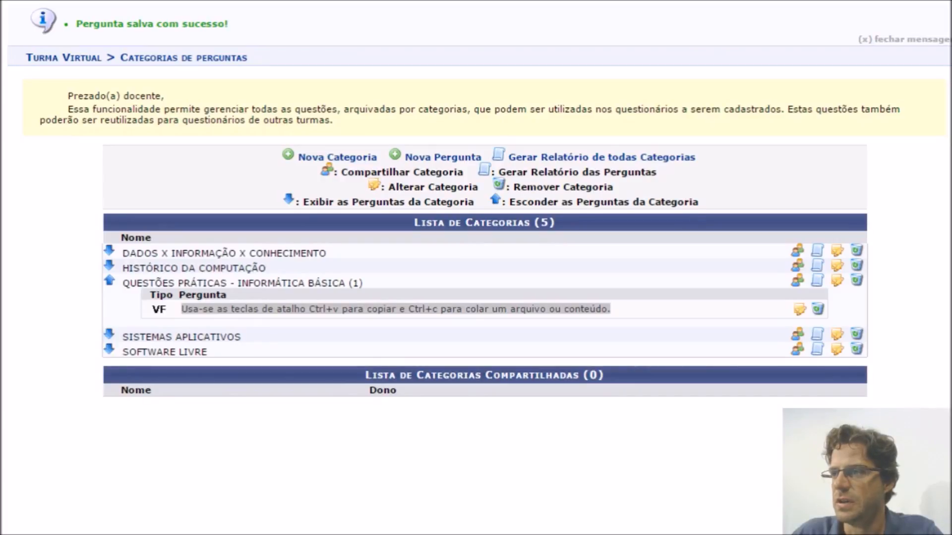
{"action": "left_click", "coordinate": [109, 253]}
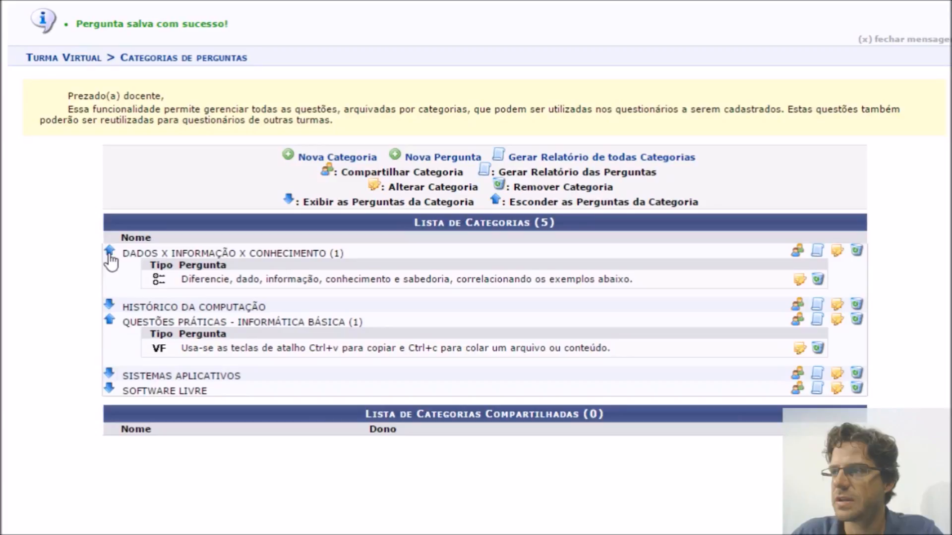
{"action": "left_click_drag", "start_coordinate": [181, 279], "coordinate": [628, 279]}
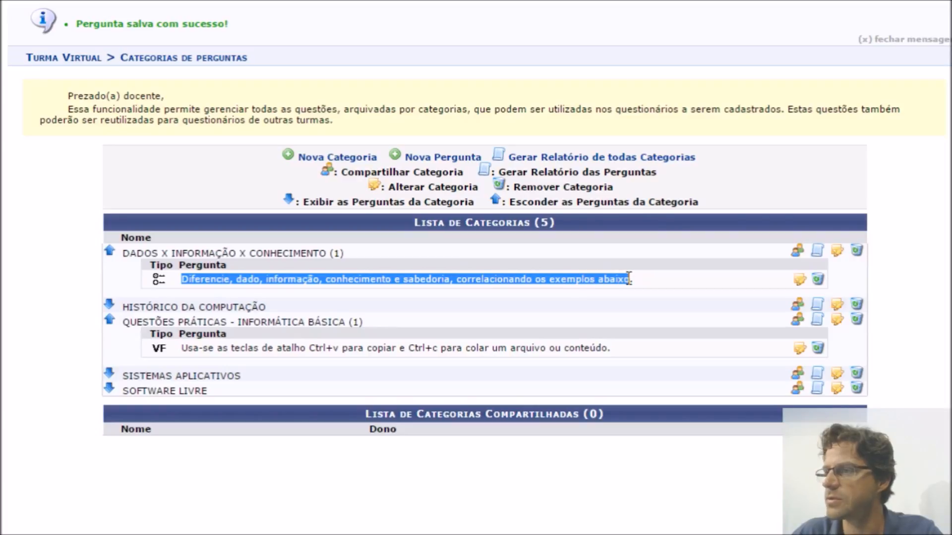
Step: Open the DADOS X INFORMAÇÃO X CONHECIMENTO question for editing and examine its wording and the two-column matching table in the description
{"action": "left_click", "coordinate": [800, 280]}
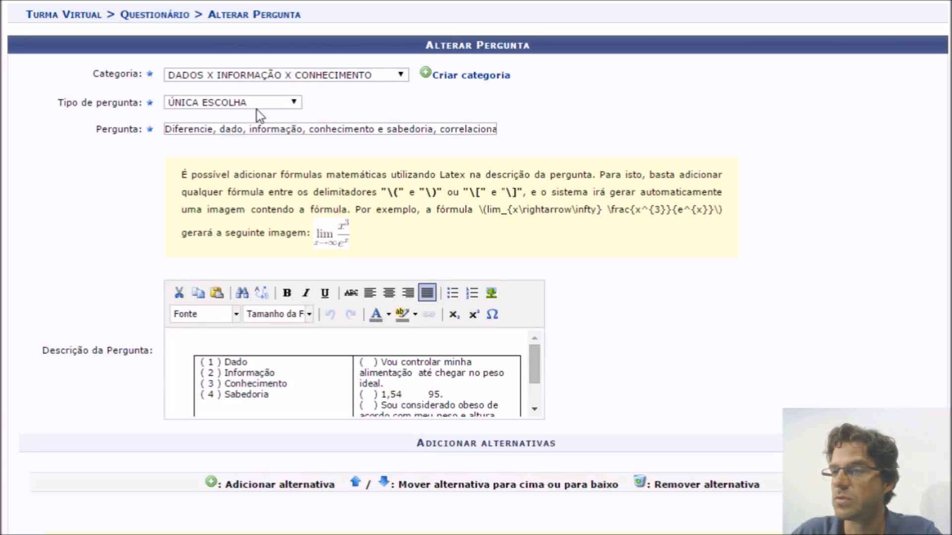
{"action": "left_click_drag", "start_coordinate": [241, 129], "coordinate": [546, 135]}
{"action": "left_click", "coordinate": [715, 143]}
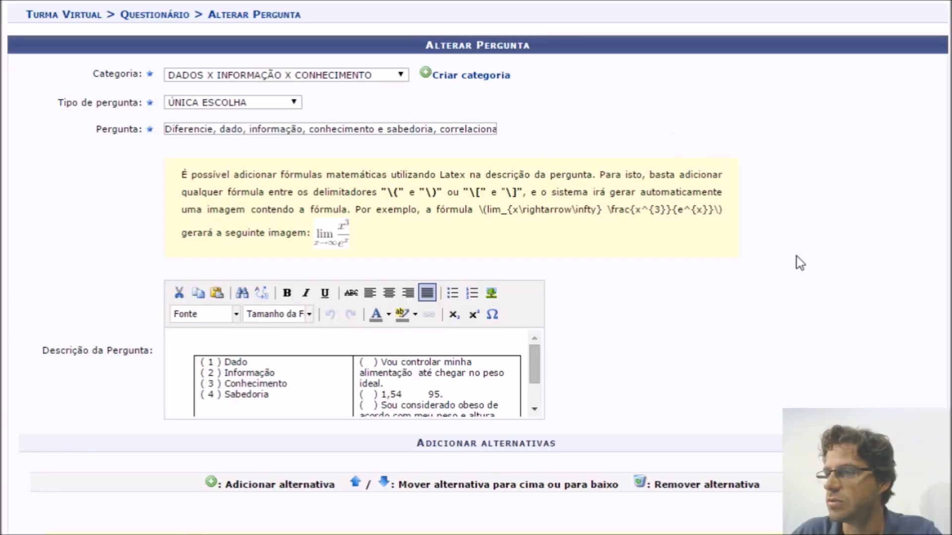
{"action": "scroll", "coordinate": [795, 258], "scroll_direction": "down", "scroll_amount": 3}
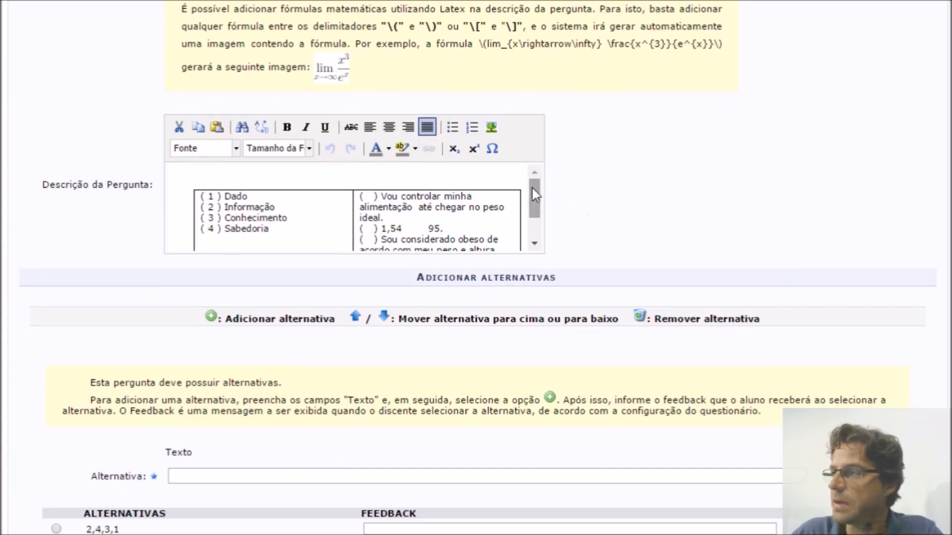
{"action": "mouse_move", "coordinate": [535, 197]}
{"action": "left_mouse_down"}
{"action": "mouse_move", "coordinate": [541, 218]}
{"action": "mouse_move", "coordinate": [548, 202]}
{"action": "left_mouse_up"}
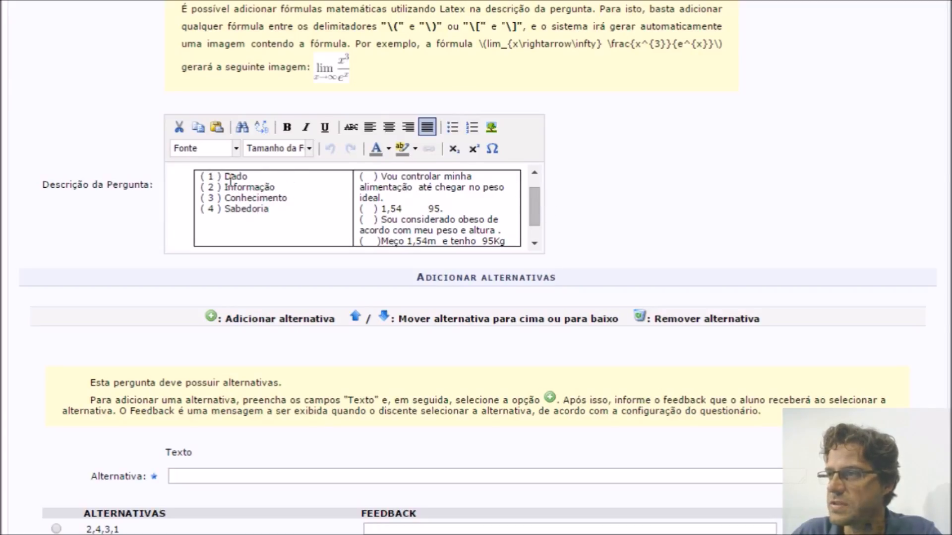
{"action": "left_click_drag", "start_coordinate": [224, 176], "coordinate": [280, 208]}
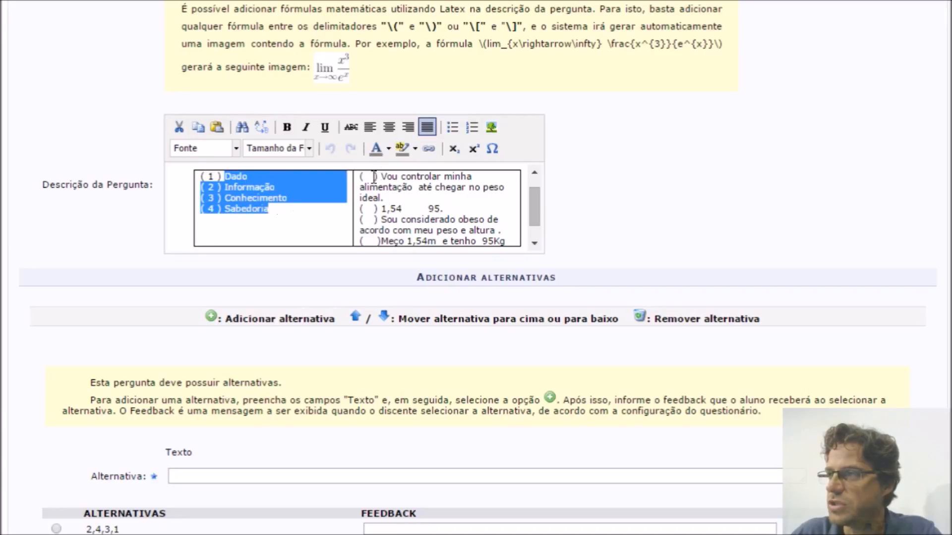
{"action": "left_click_drag", "start_coordinate": [371, 177], "coordinate": [507, 241]}
{"action": "left_click", "coordinate": [603, 197]}
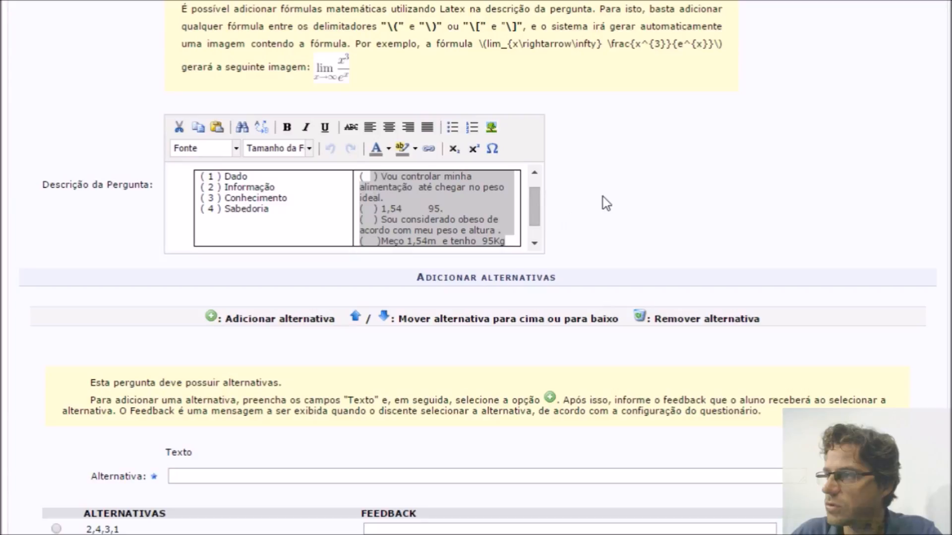
{"action": "left_click", "coordinate": [457, 199]}
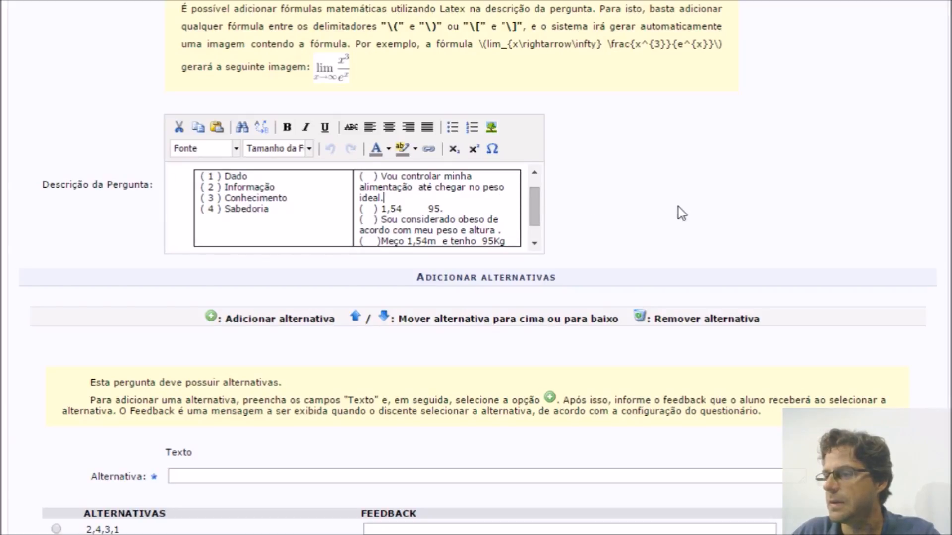
Step: Examine the question's list of alternatives and the closing sentence of its description about the correct association order
{"action": "scroll", "coordinate": [680, 206], "scroll_direction": "down", "scroll_amount": 3}
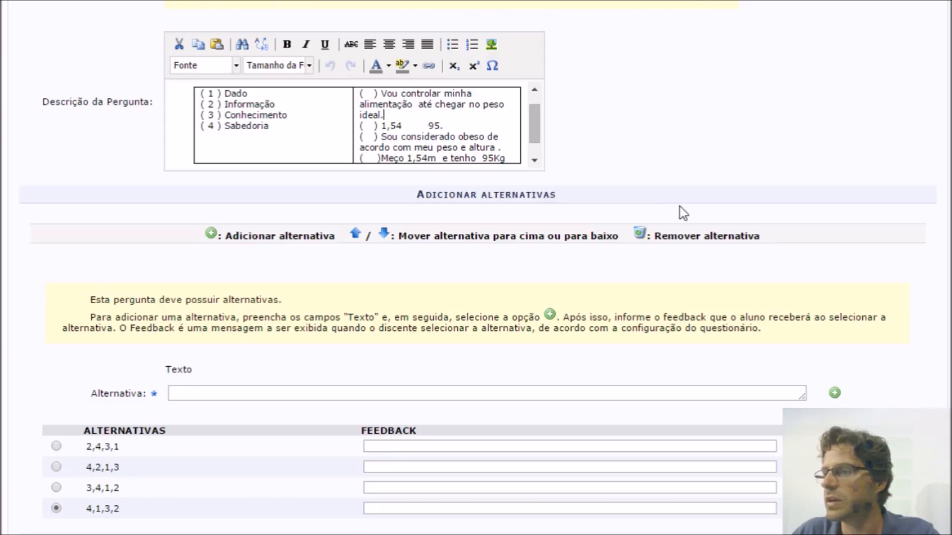
{"action": "scroll", "coordinate": [679, 208], "scroll_direction": "down", "scroll_amount": 6}
{"action": "left_click_drag", "start_coordinate": [86, 280], "coordinate": [135, 280]}
{"action": "scroll", "coordinate": [331, 269], "scroll_direction": "up", "scroll_amount": 3}
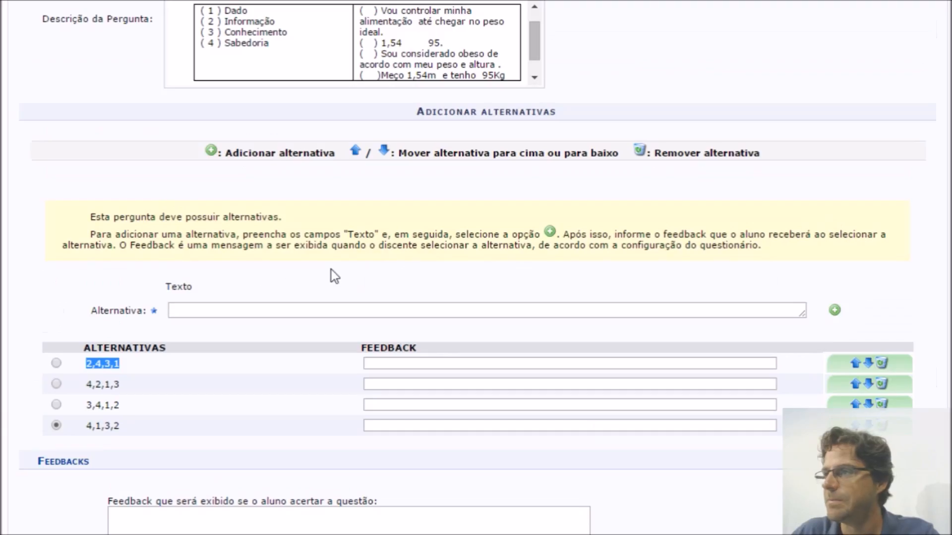
{"action": "scroll", "coordinate": [331, 269], "scroll_direction": "up", "scroll_amount": 6}
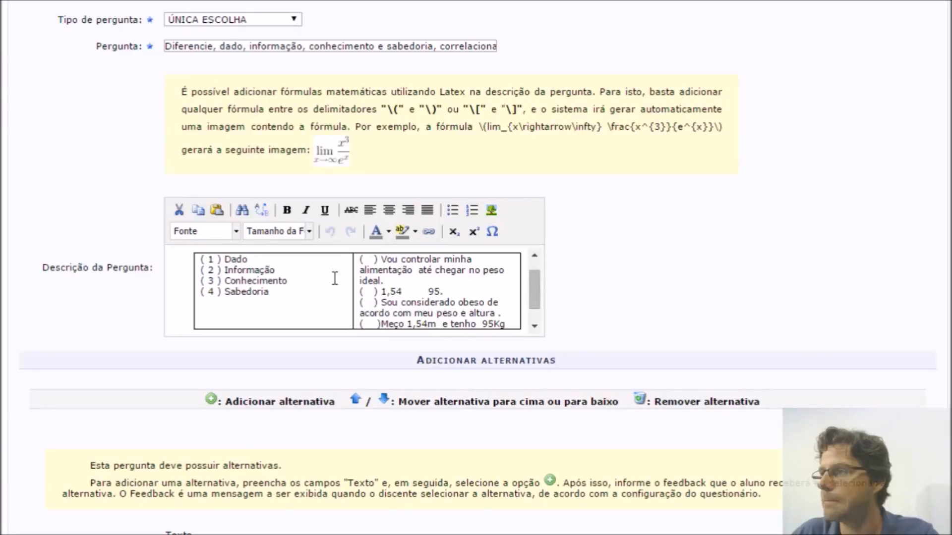
{"action": "scroll", "coordinate": [532, 287], "scroll_direction": "up", "scroll_amount": 1}
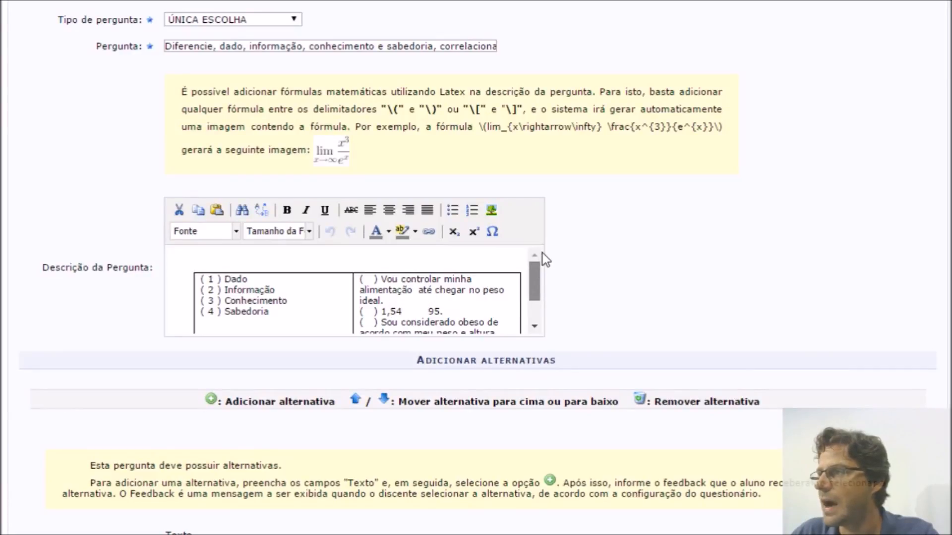
{"action": "scroll", "coordinate": [541, 315], "scroll_direction": "down", "scroll_amount": 2}
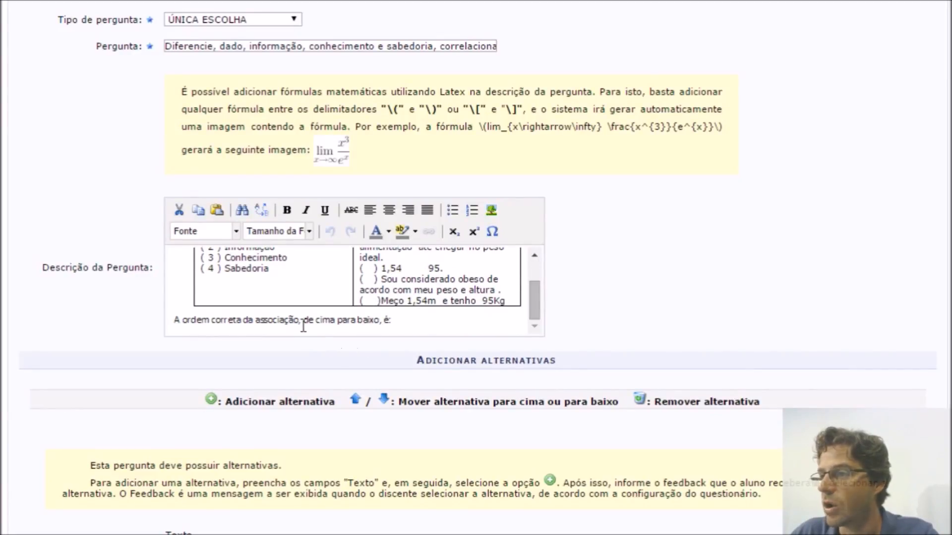
{"action": "left_click_drag", "start_coordinate": [255, 321], "coordinate": [391, 321]}
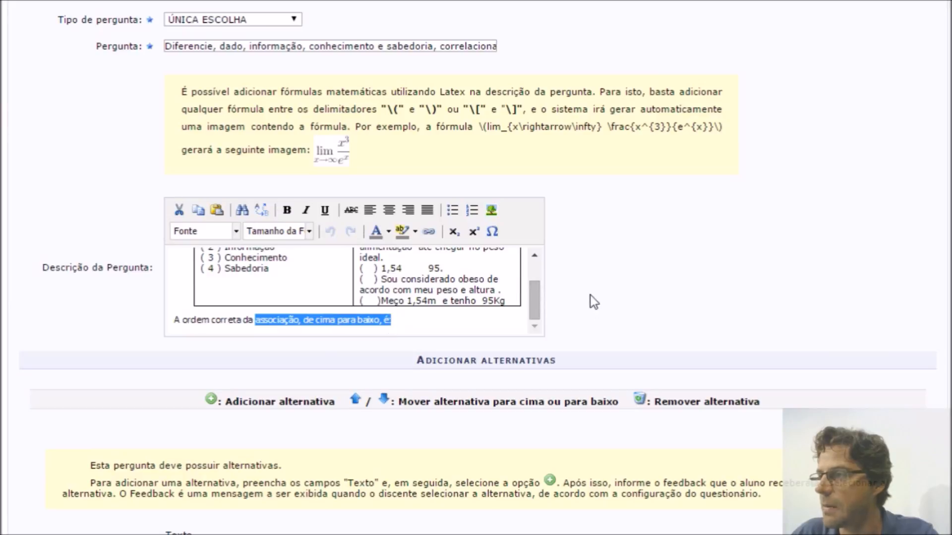
Step: Compare the matching table with the alternative marked as correct, and return to the category list without saving
{"action": "scroll", "coordinate": [520, 300], "scroll_direction": "up", "scroll_amount": 1}
{"action": "left_click_drag", "start_coordinate": [369, 271], "coordinate": [392, 316]}
{"action": "scroll", "coordinate": [641, 279], "scroll_direction": "down", "scroll_amount": 5}
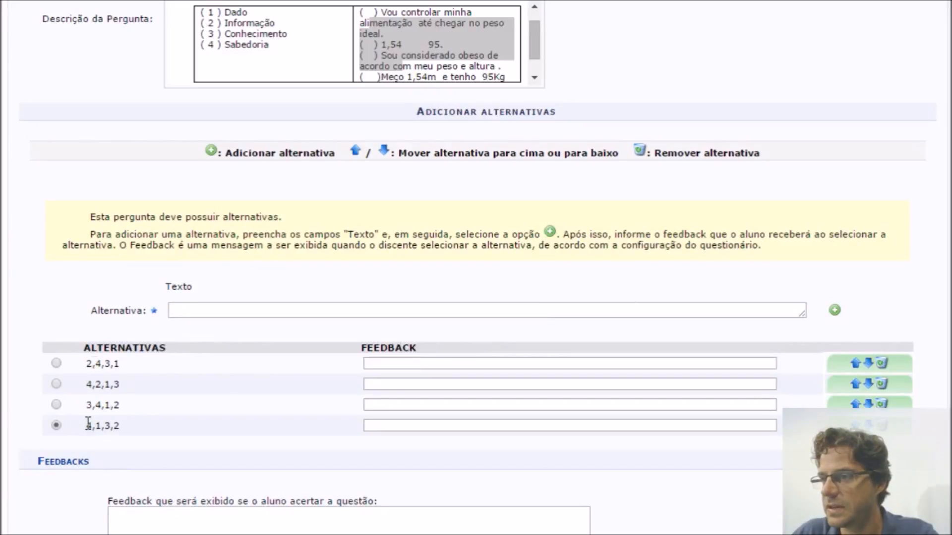
{"action": "left_click_drag", "start_coordinate": [89, 425], "coordinate": [123, 425]}
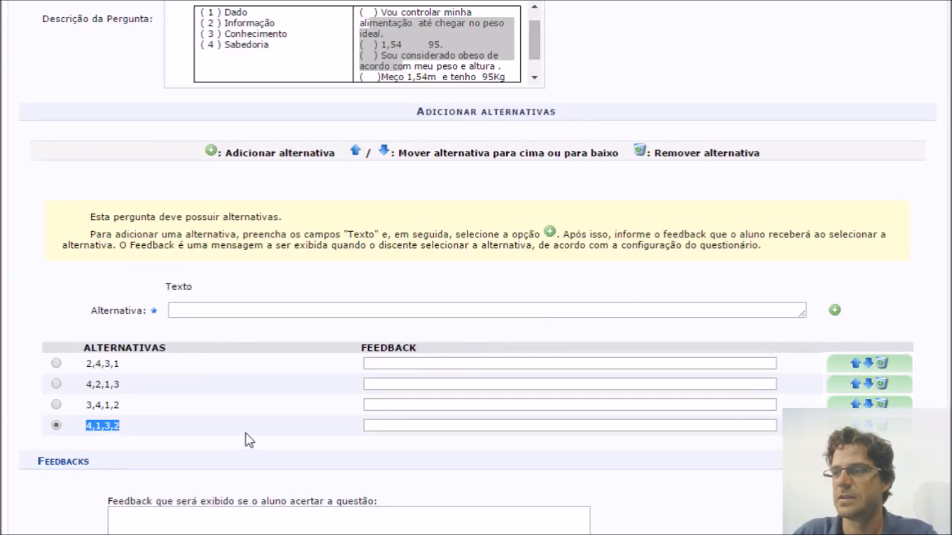
{"action": "left_click", "coordinate": [224, 406]}
{"action": "scroll", "coordinate": [236, 382], "scroll_direction": "up", "scroll_amount": 2}
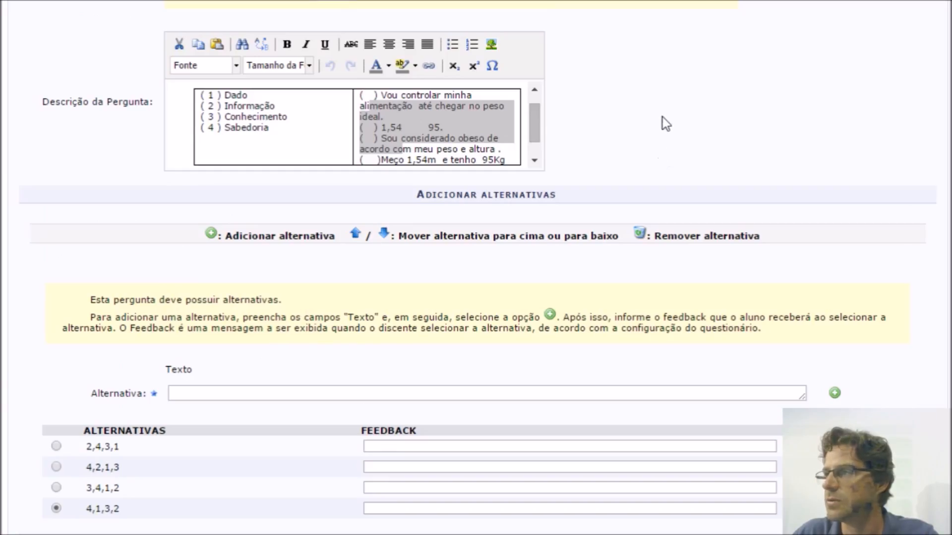
{"action": "left_click", "coordinate": [445, 138]}
{"action": "scroll", "coordinate": [793, 208], "scroll_direction": "down", "scroll_amount": 2}
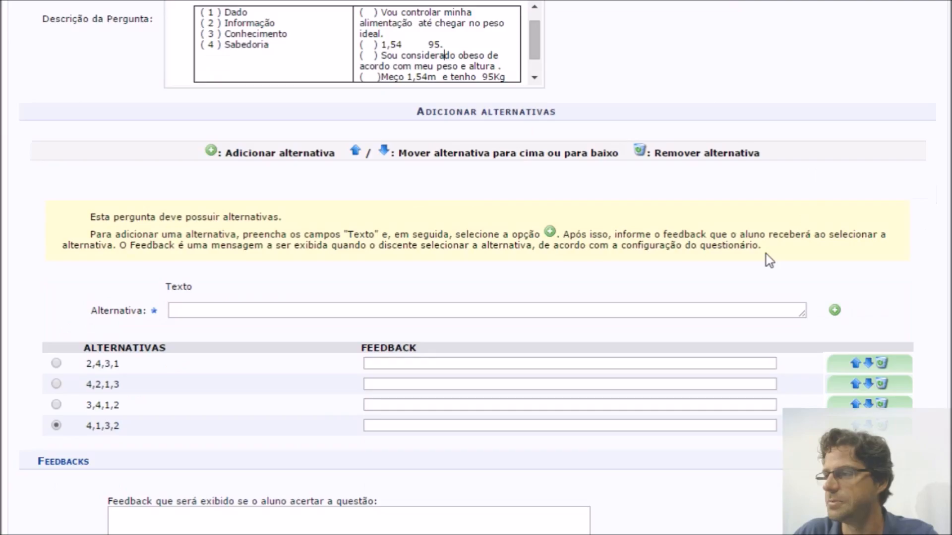
{"action": "scroll", "coordinate": [765, 254], "scroll_direction": "down", "scroll_amount": 4}
{"action": "left_click", "coordinate": [513, 492]}
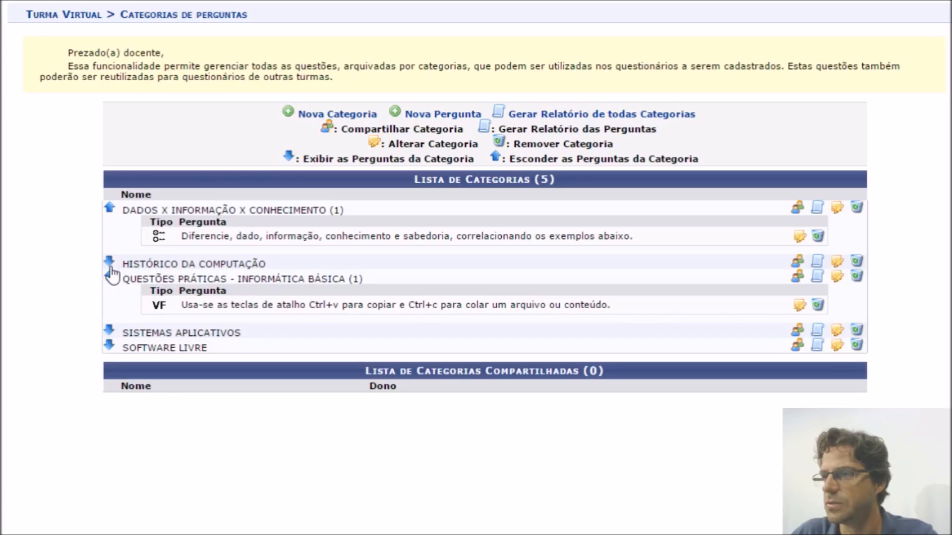
Step: Show the questions stored in the SOFTWARE LIVRE and SISTEMAS APLICATIVOS categories
{"action": "left_click", "coordinate": [110, 346]}
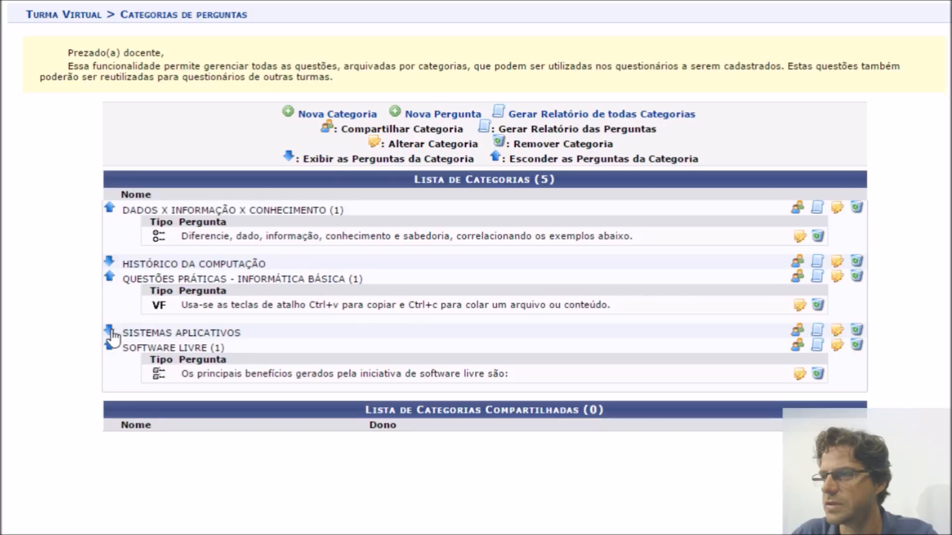
{"action": "left_click", "coordinate": [110, 332]}
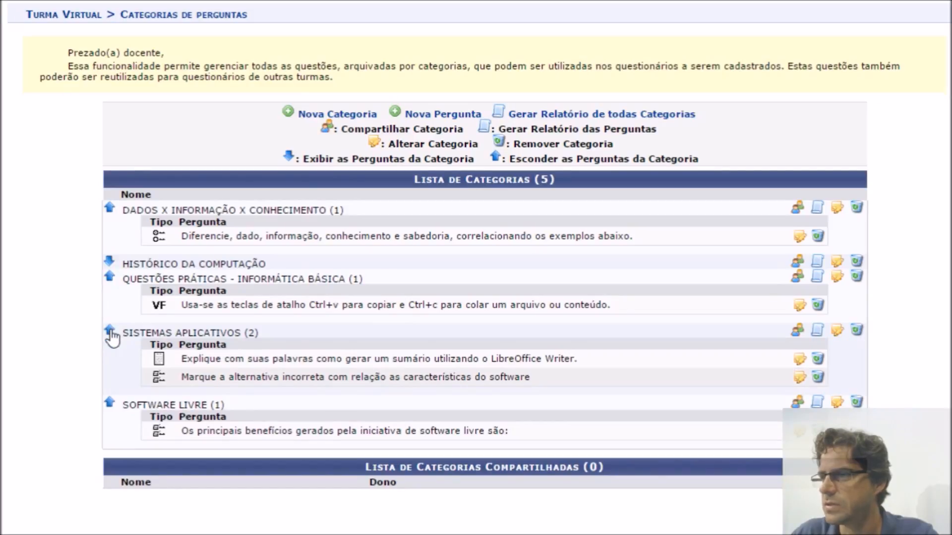
{"action": "triple_click", "coordinate": [206, 333]}
{"action": "left_click", "coordinate": [577, 379]}
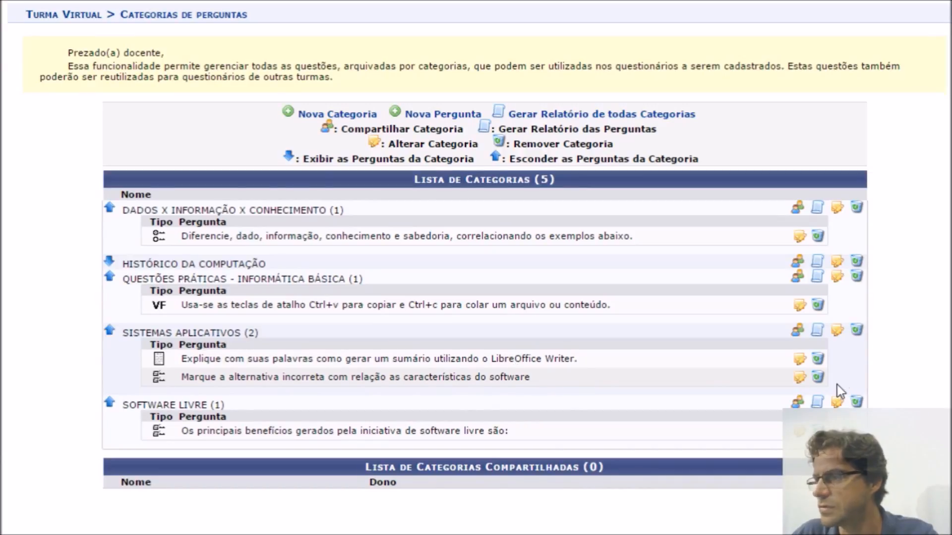
Step: Open the essay question about generating a summary in LibreOffice Writer, review its answer-key and feedback fields, and return without saving
{"action": "left_click", "coordinate": [800, 360]}
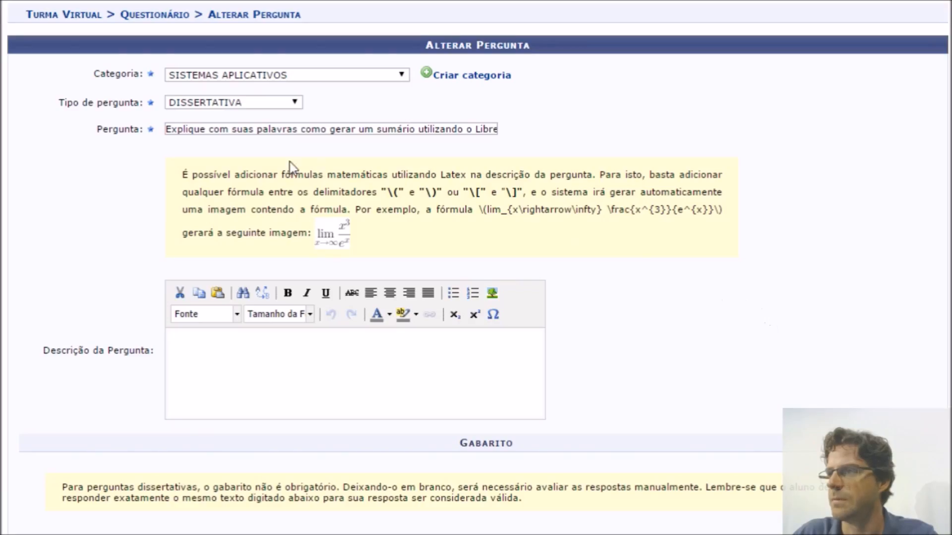
{"action": "left_click", "coordinate": [225, 103]}
{"action": "left_click_drag", "start_coordinate": [166, 129], "coordinate": [522, 130]}
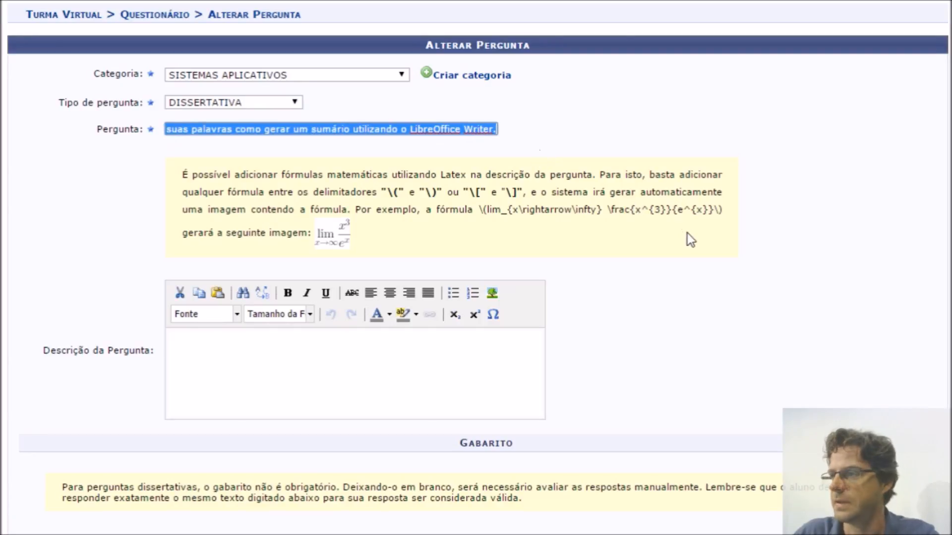
{"action": "scroll", "coordinate": [687, 234], "scroll_direction": "down", "scroll_amount": 7}
{"action": "left_click", "coordinate": [222, 272]}
{"action": "left_click", "coordinate": [195, 391]}
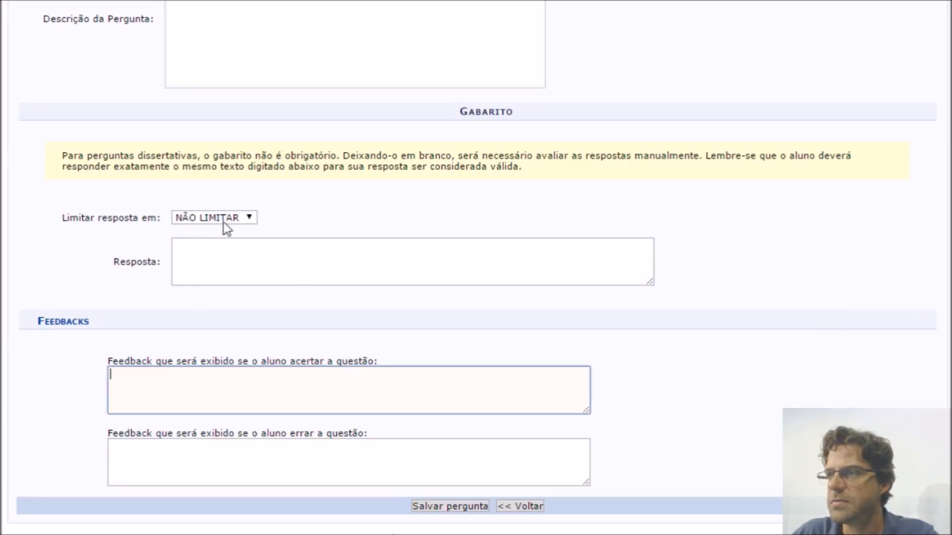
{"action": "scroll", "coordinate": [522, 340], "scroll_direction": "up", "scroll_amount": 6}
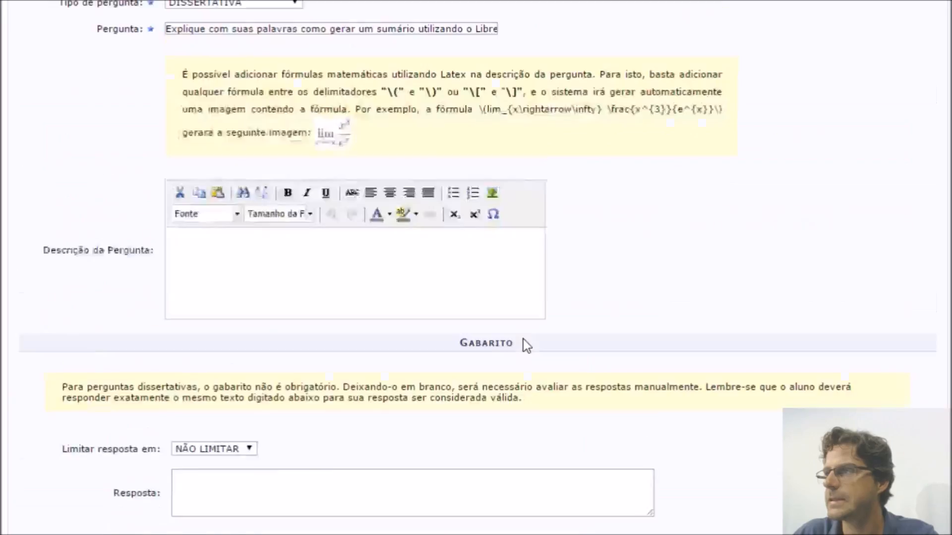
{"action": "scroll", "coordinate": [609, 325], "scroll_direction": "down", "scroll_amount": 2}
{"action": "scroll", "coordinate": [609, 325], "scroll_direction": "down", "scroll_amount": 5}
{"action": "left_click", "coordinate": [534, 492]}
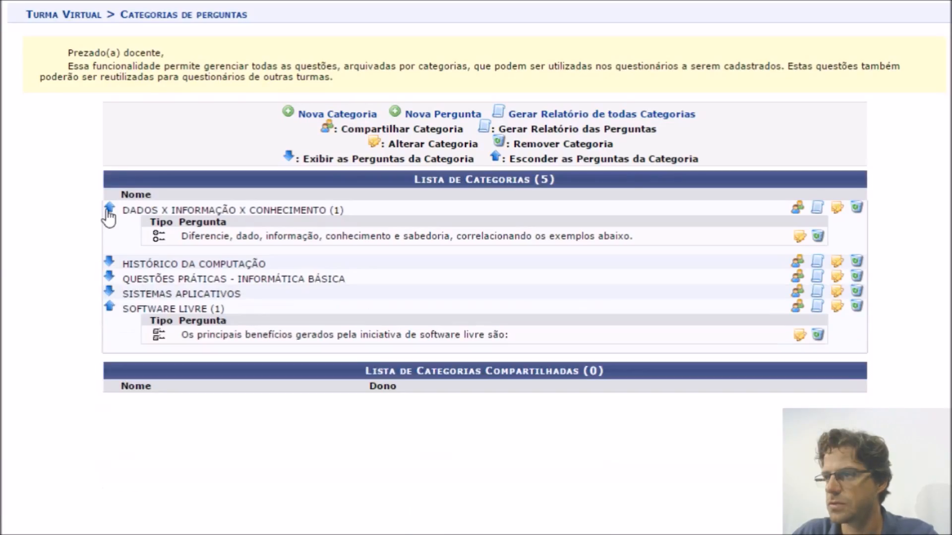
Step: Collapse the DADOS X INFORMAÇÃO X CONHECIMENTO category and inspect its sharing dialog, closing it without adding a teacher
{"action": "left_click", "coordinate": [109, 208]}
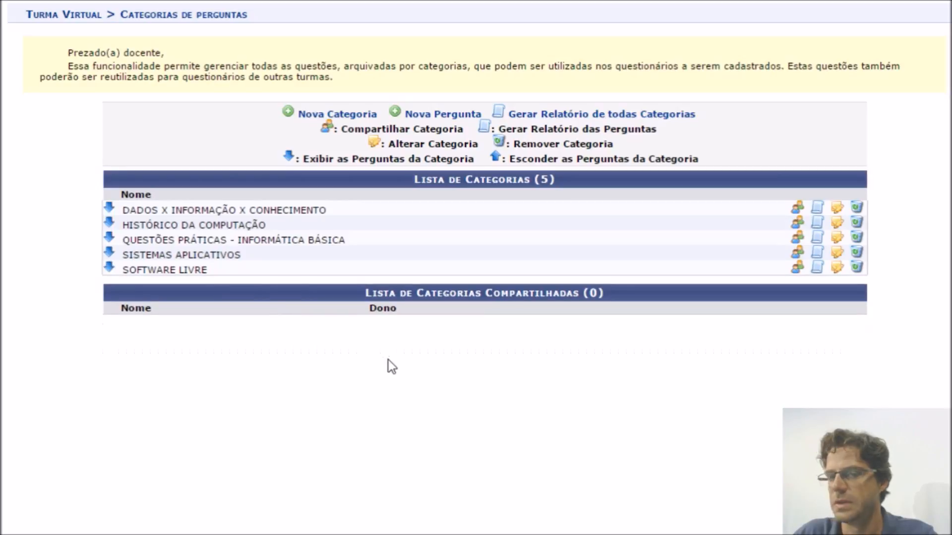
{"action": "left_click", "coordinate": [798, 210]}
{"action": "left_click", "coordinate": [445, 266]}
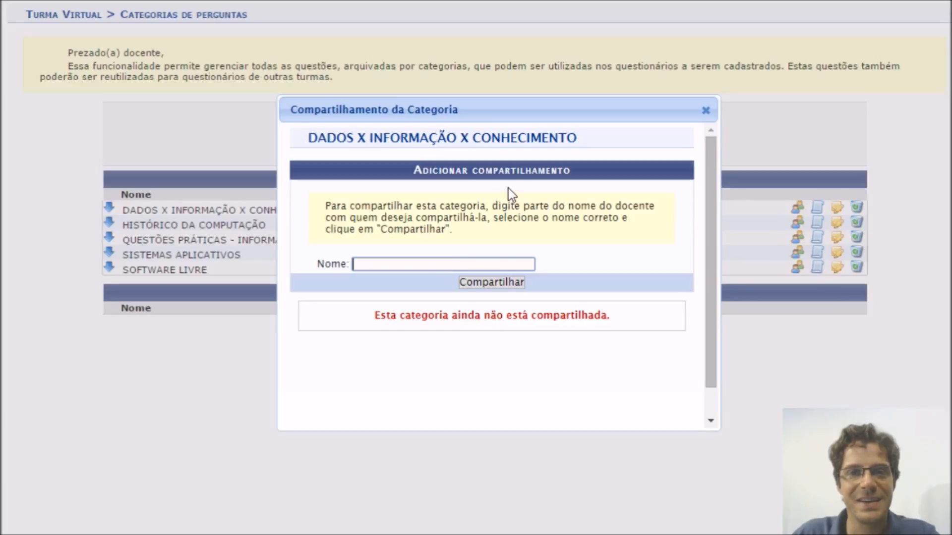
{"action": "left_click", "coordinate": [706, 111]}
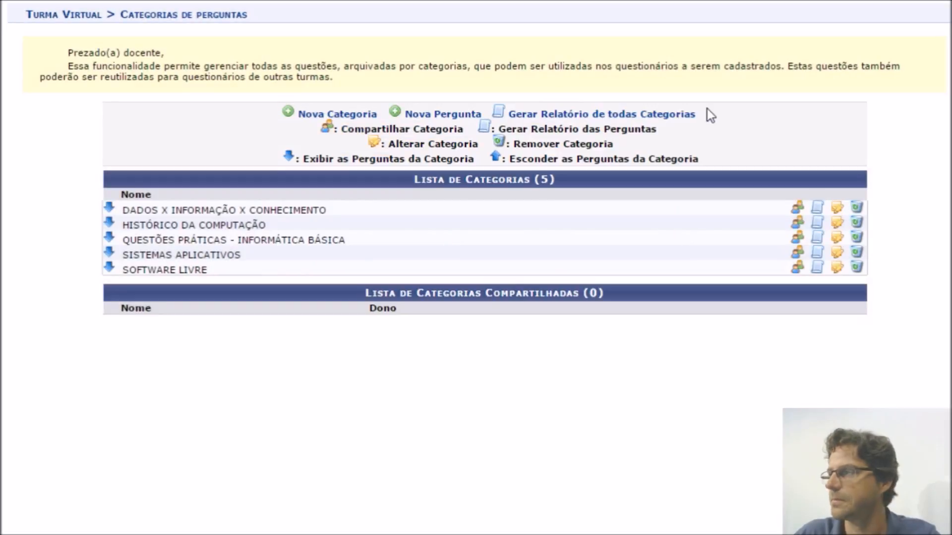
Step: Generate the question report for the SISTEMAS APLICATIVOS category, review its questions and answers, and return to the category list
{"action": "left_click", "coordinate": [818, 253]}
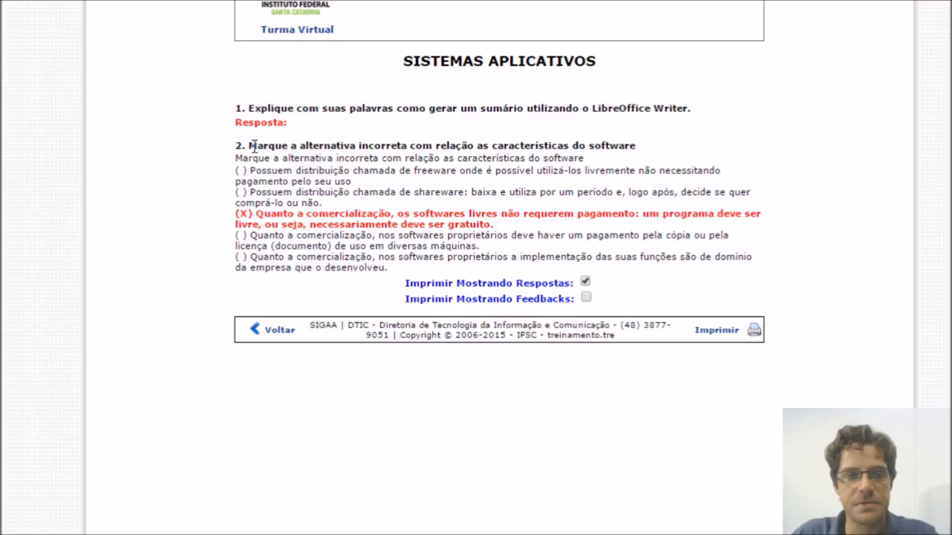
{"action": "left_click_drag", "start_coordinate": [250, 111], "coordinate": [357, 136]}
{"action": "left_click_drag", "start_coordinate": [236, 144], "coordinate": [393, 274]}
{"action": "left_click", "coordinate": [393, 274]}
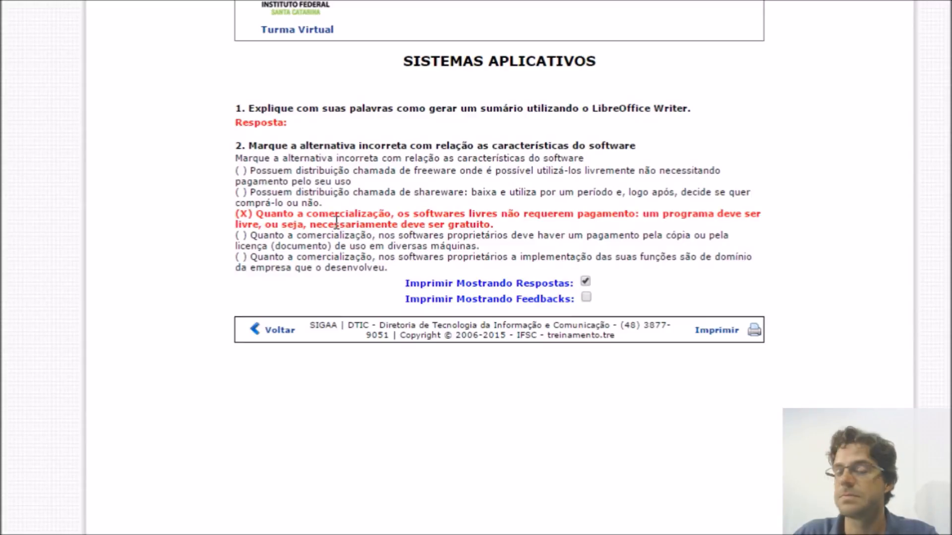
{"action": "left_click", "coordinate": [289, 333]}
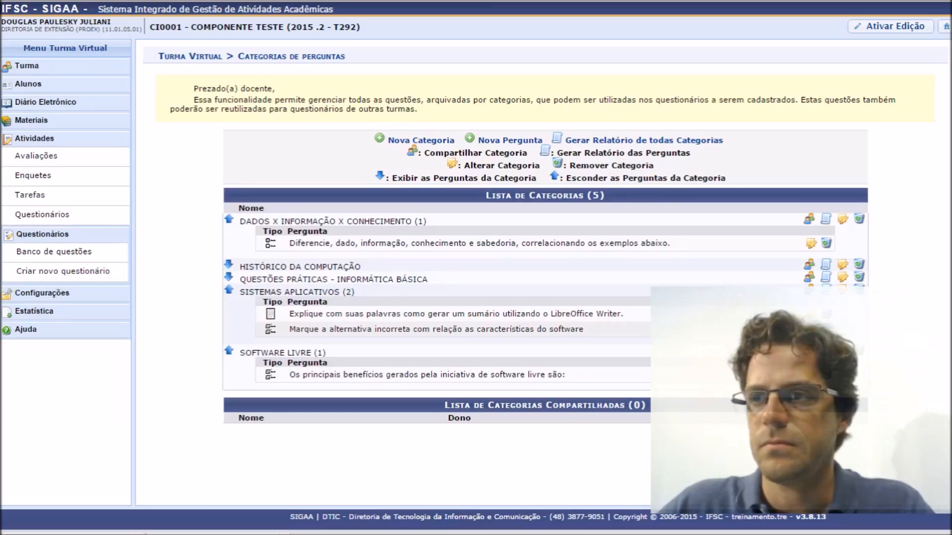
Step: Start a new questionnaire and title it "Questionário de revisão para a primeira avaliação"
{"action": "left_click", "coordinate": [106, 273]}
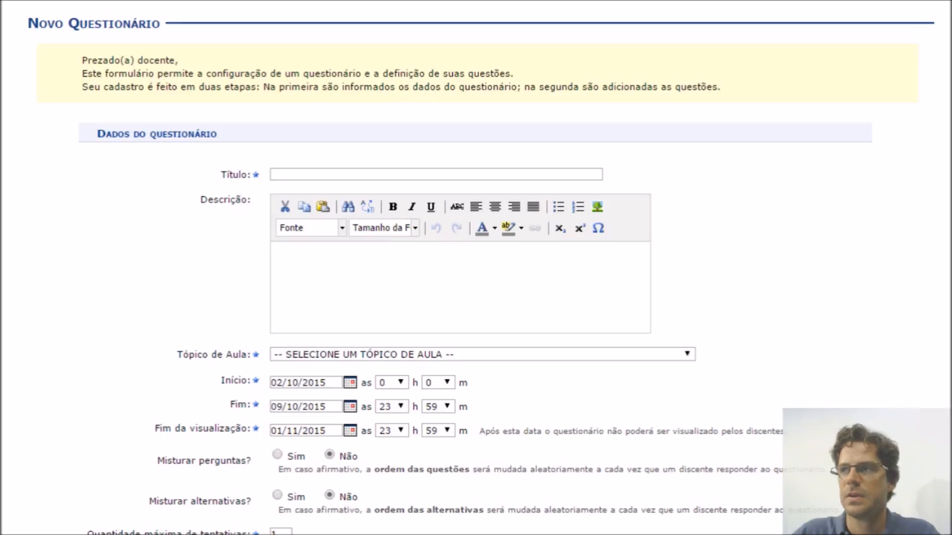
{"action": "left_click", "coordinate": [339, 174]}
{"action": "scroll", "coordinate": [145, 219], "scroll_direction": "down", "scroll_amount": 2}
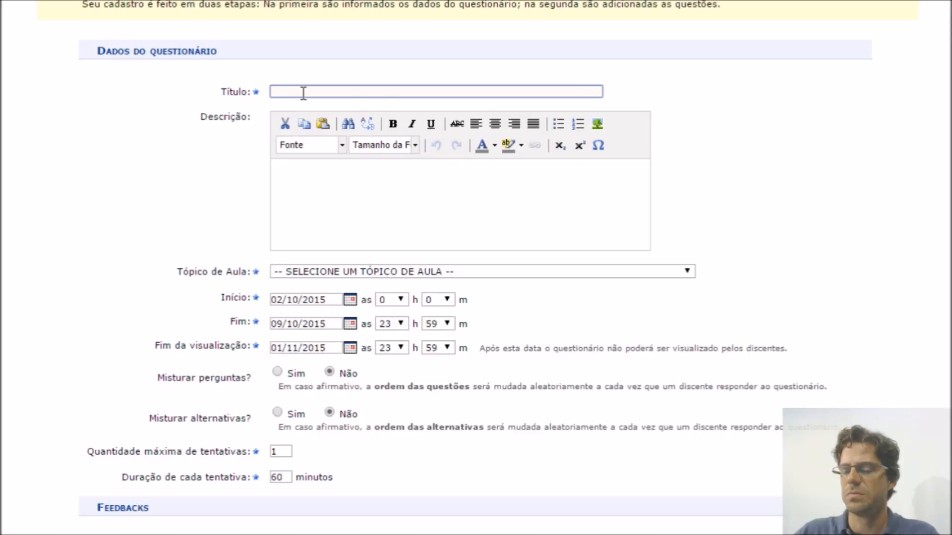
{"action": "type", "text": "Questionário de revisão para a primeira avaliação"}
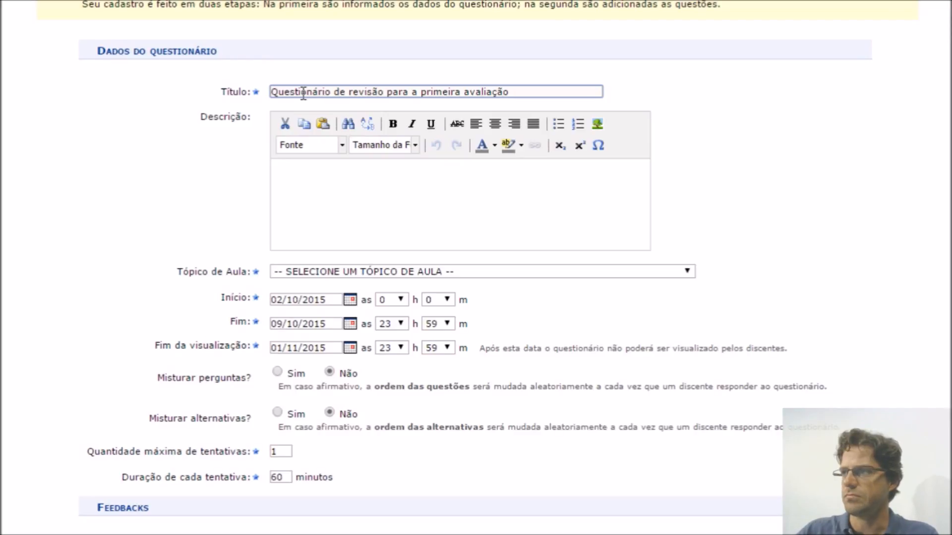
{"action": "key", "text": "ctrl+a"}
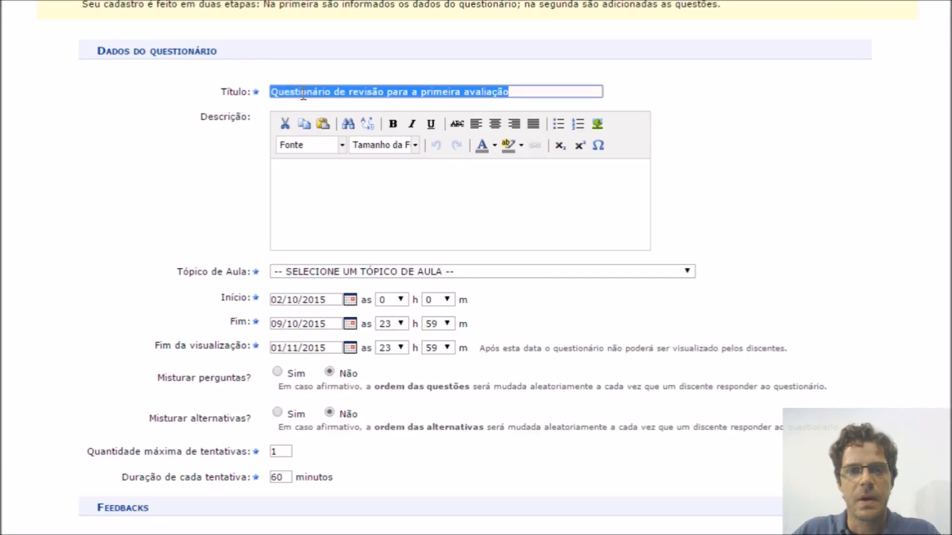
Step: Assign the questionnaire to the class topic "01- Aula inaugural", leaving the description empty
{"action": "left_click", "coordinate": [354, 199]}
{"action": "scroll", "coordinate": [356, 200], "scroll_direction": "down", "scroll_amount": 2}
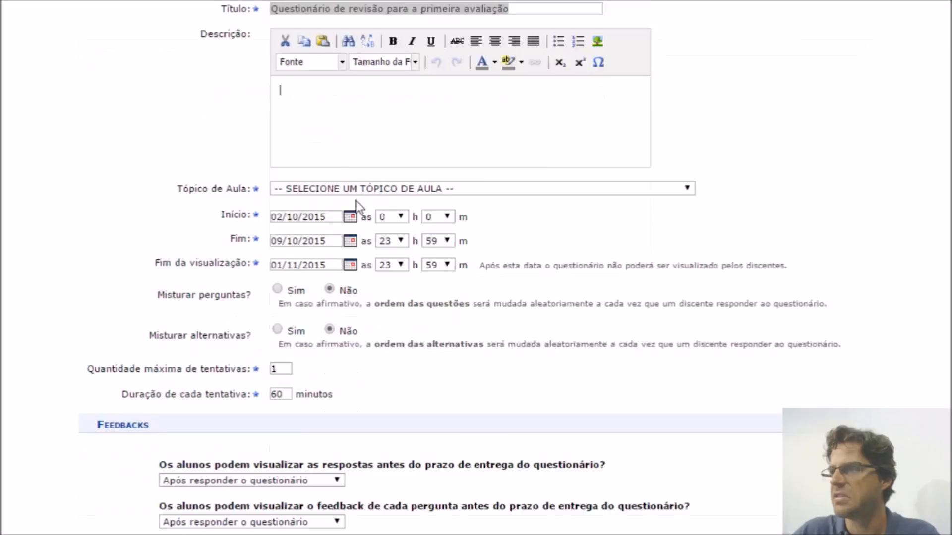
{"action": "scroll", "coordinate": [356, 201], "scroll_direction": "down", "scroll_amount": 2}
{"action": "scroll", "coordinate": [356, 200], "scroll_direction": "up", "scroll_amount": 2}
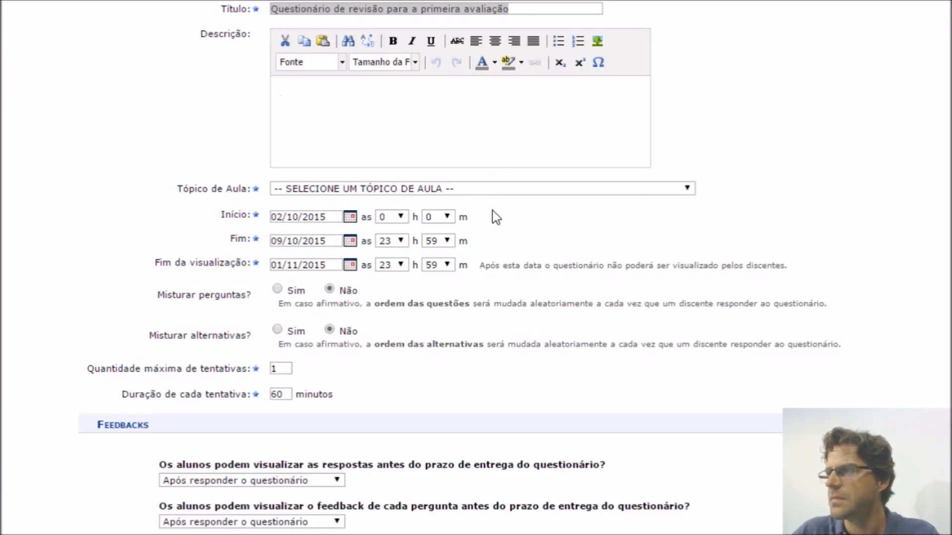
{"action": "left_click", "coordinate": [488, 193]}
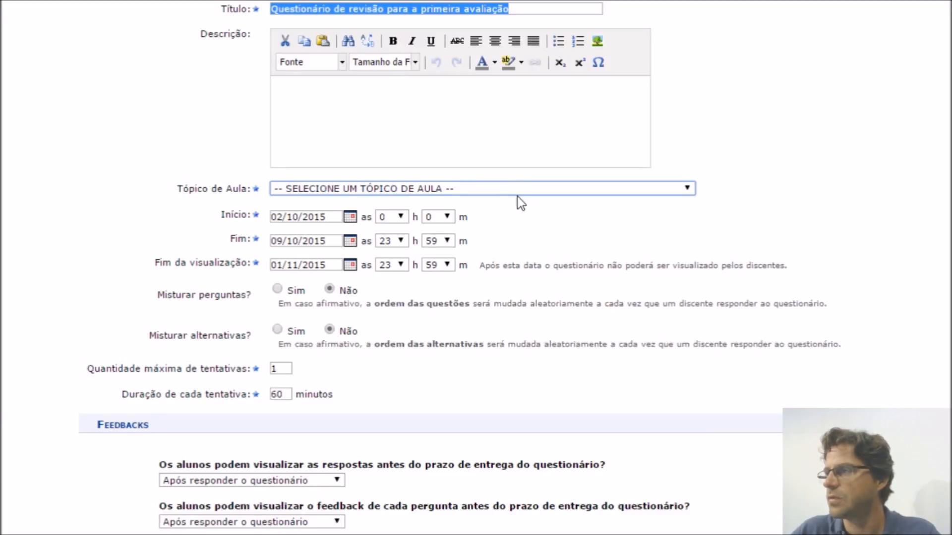
{"action": "key", "text": "Down"}
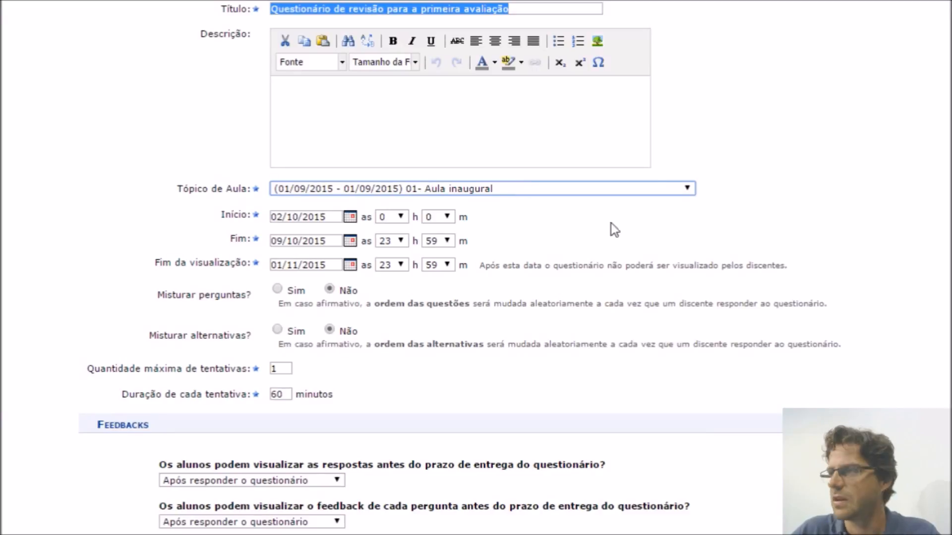
Step: Review the start, end and viewing-end dates, and enable shuffling of both questions and alternatives
{"action": "scroll", "coordinate": [615, 230], "scroll_direction": "down", "scroll_amount": 2}
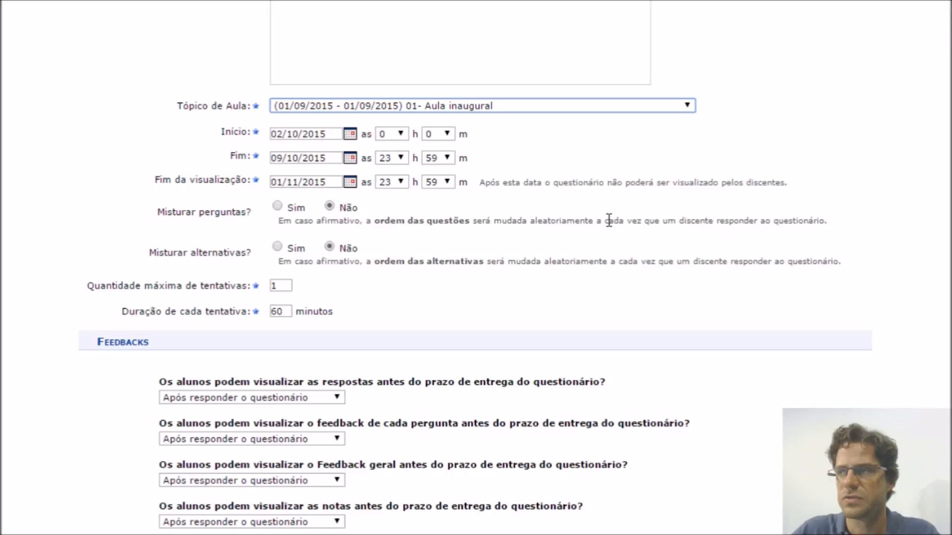
{"action": "left_click_drag", "start_coordinate": [268, 142], "coordinate": [310, 157]}
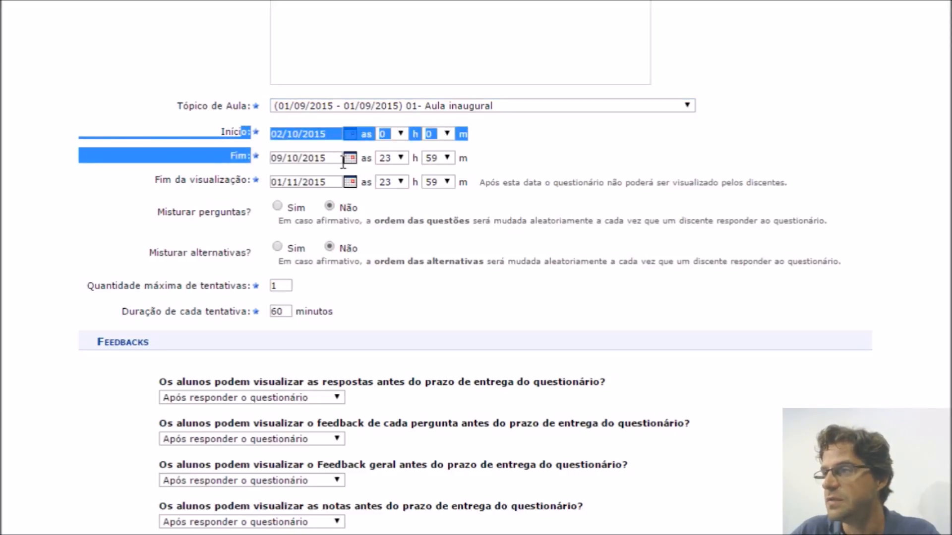
{"action": "left_click", "coordinate": [299, 156]}
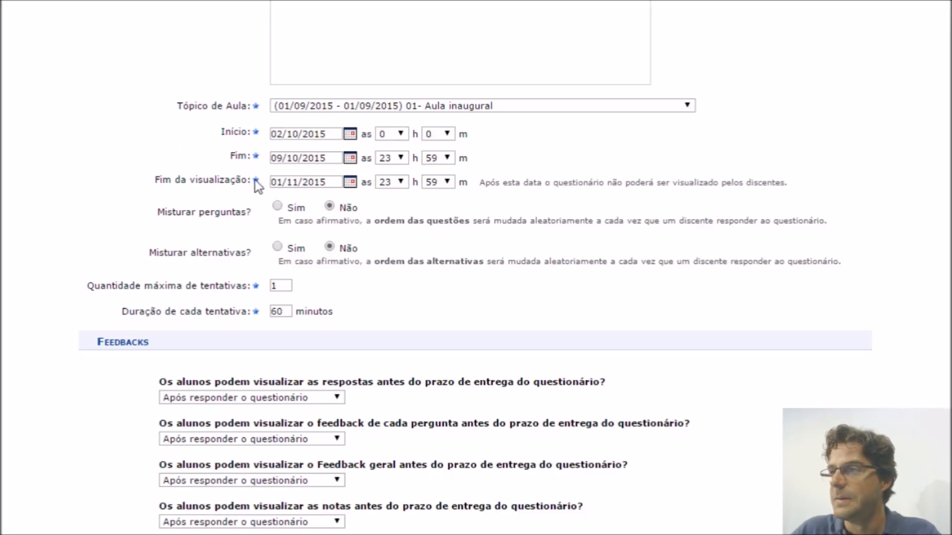
{"action": "left_click_drag", "start_coordinate": [225, 179], "coordinate": [311, 182]}
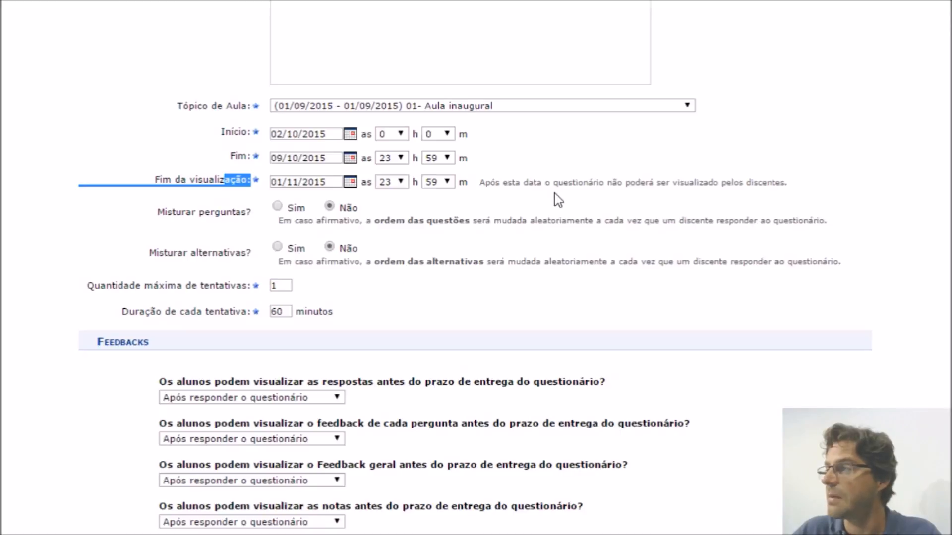
{"action": "left_click", "coordinate": [536, 182]}
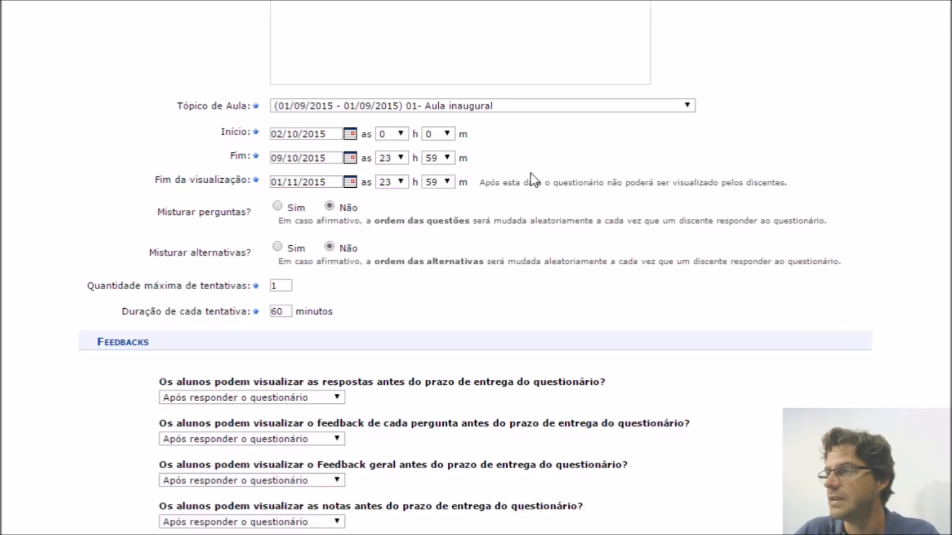
{"action": "left_click", "coordinate": [279, 206]}
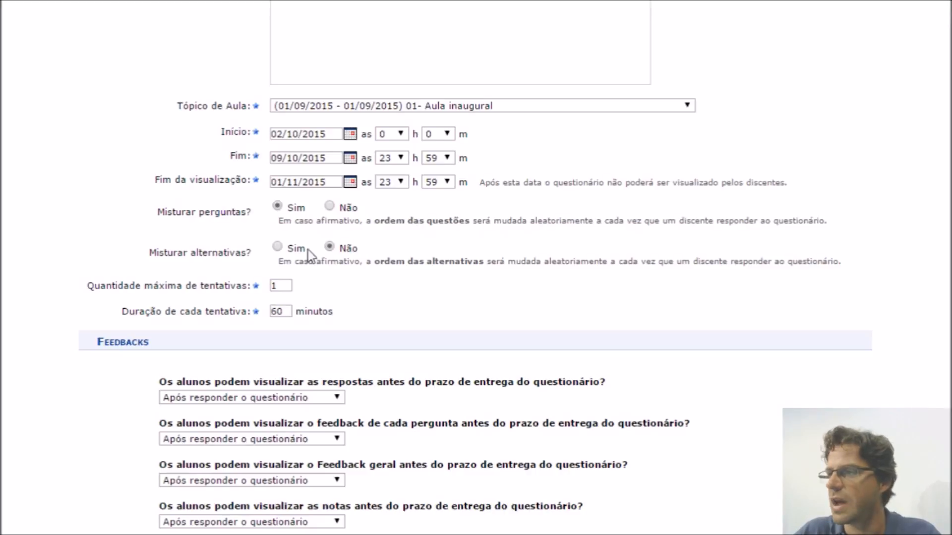
{"action": "left_click", "coordinate": [277, 247]}
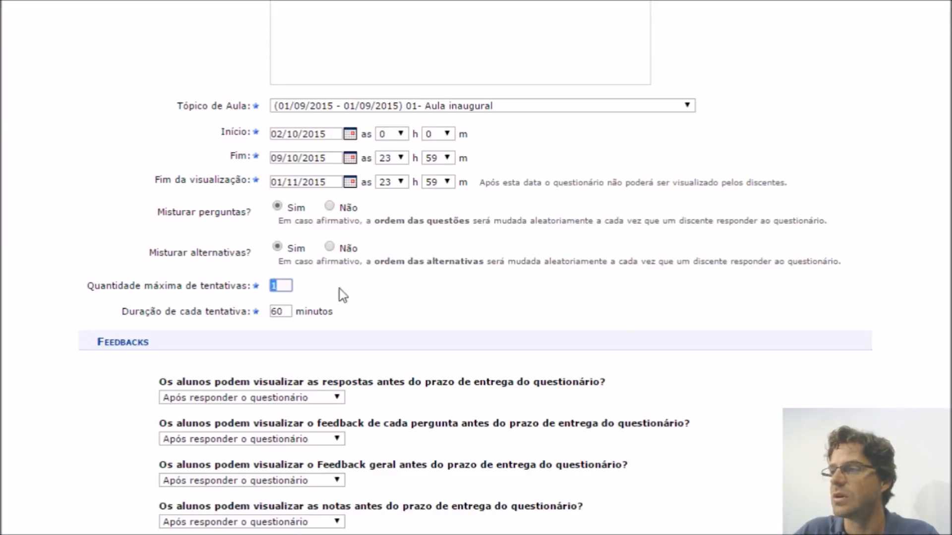
Step: Keep the maximum number of attempts at 1 and set the duration of each attempt to 120 minutes
{"action": "scroll", "coordinate": [414, 290], "scroll_direction": "down", "scroll_amount": 2}
{"action": "double_click", "coordinate": [290, 201]}
{"action": "scroll", "coordinate": [530, 213], "scroll_direction": "down", "scroll_amount": 2}
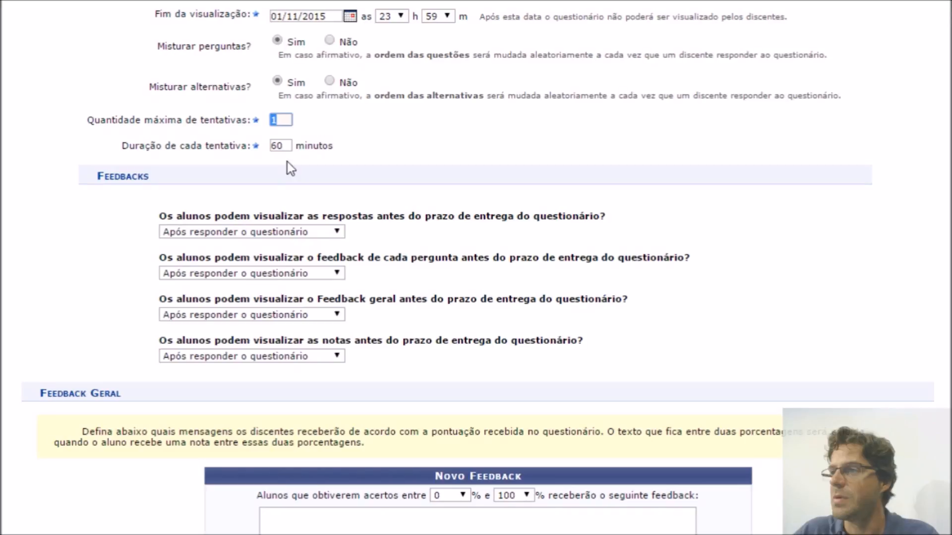
{"action": "key", "text": "Tab"}
{"action": "type", "text": "12"}
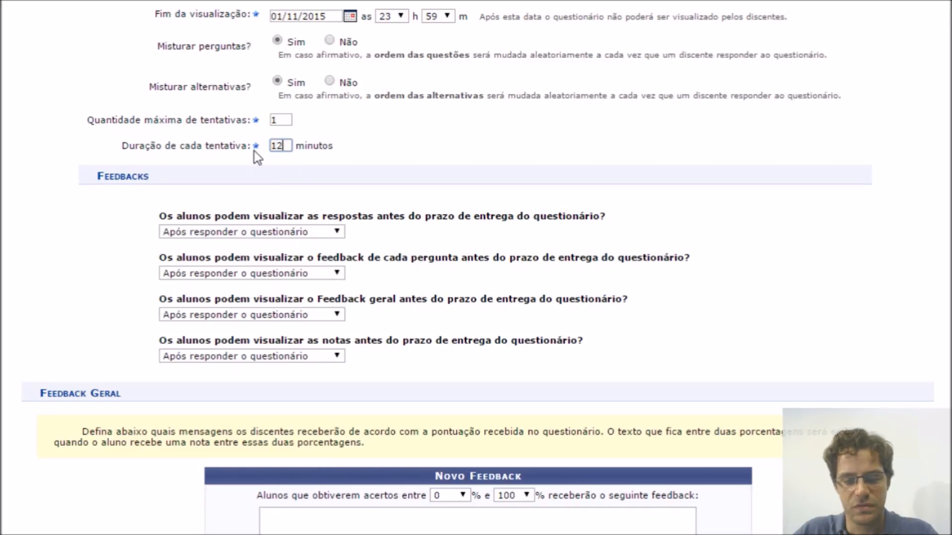
{"action": "type", "text": "0"}
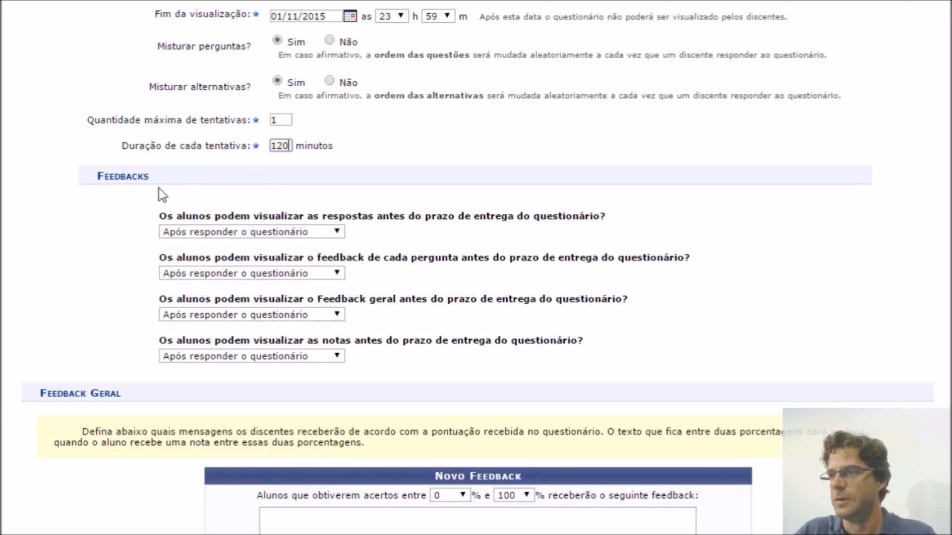
Step: Set student viewing of answers, per-question feedback, general feedback and grades to "Depois que finalizar o questionário"
{"action": "scroll", "coordinate": [103, 222], "scroll_direction": "down", "scroll_amount": 2}
{"action": "scroll", "coordinate": [106, 223], "scroll_direction": "down", "scroll_amount": 1}
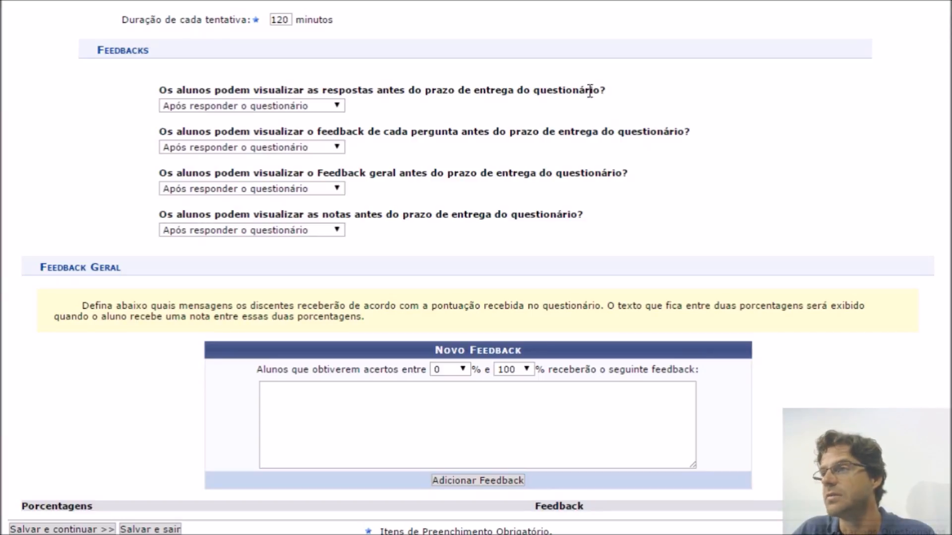
{"action": "left_click", "coordinate": [338, 106]}
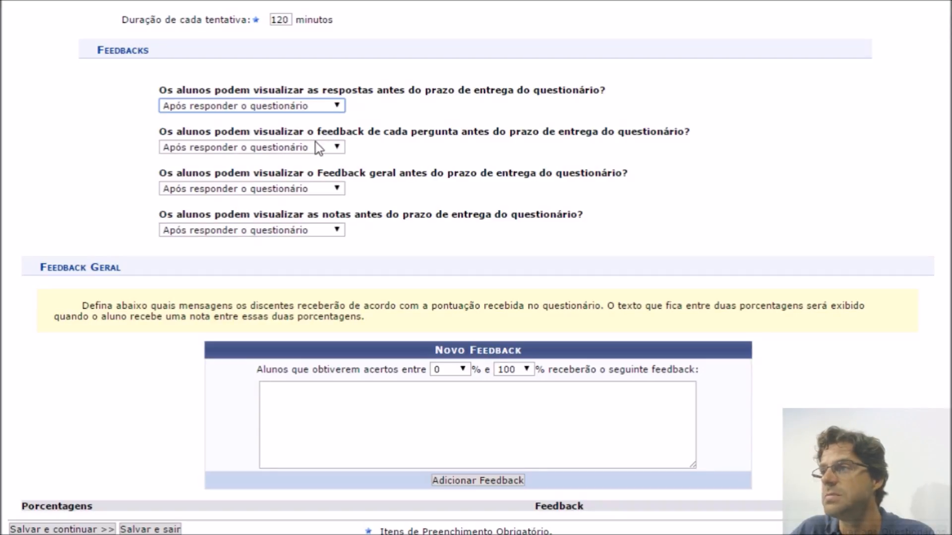
{"action": "left_click", "coordinate": [317, 109]}
{"action": "left_click", "coordinate": [311, 130]}
{"action": "left_click", "coordinate": [337, 149]}
{"action": "left_click", "coordinate": [334, 170]}
{"action": "left_click", "coordinate": [331, 191]}
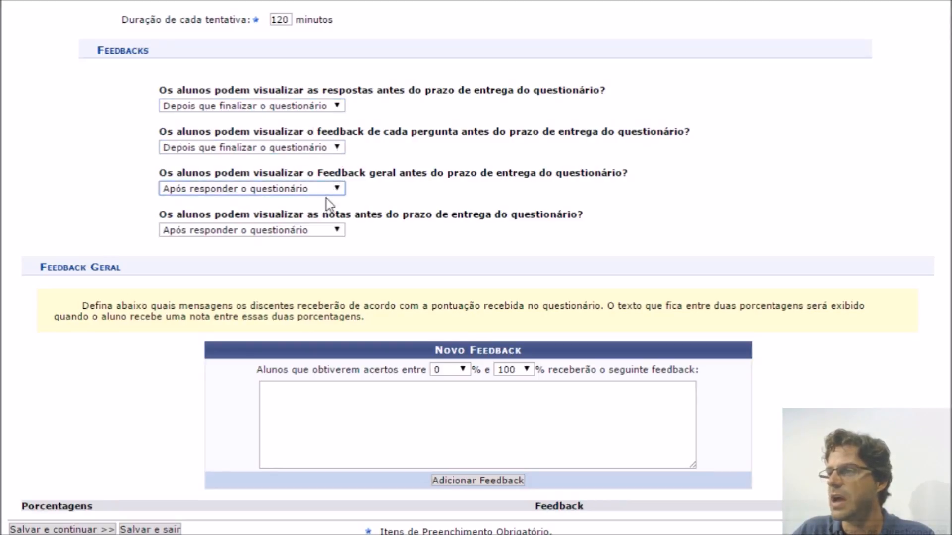
{"action": "left_click", "coordinate": [320, 213]}
{"action": "left_click", "coordinate": [306, 232]}
{"action": "left_click", "coordinate": [300, 254]}
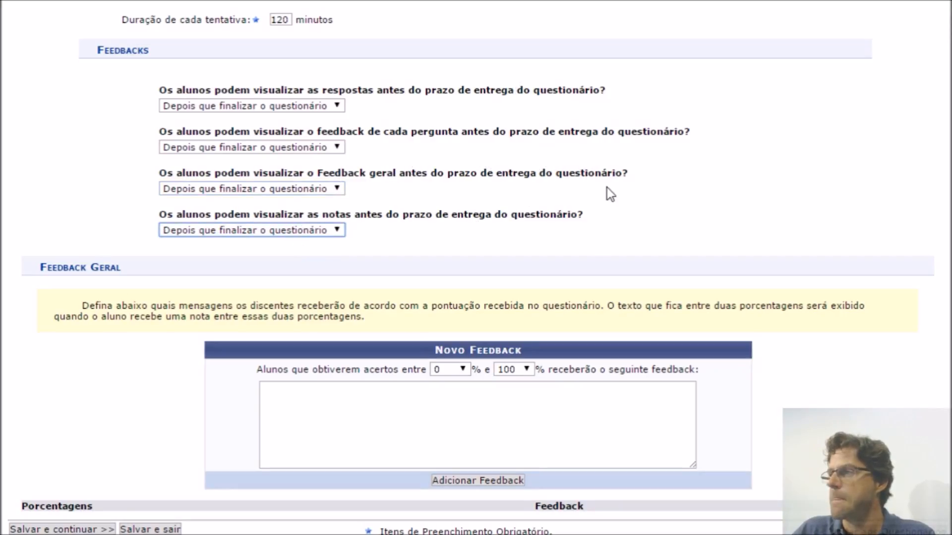
{"action": "left_click", "coordinate": [620, 198]}
Step: Set the new general feedback's score range to 0% to 59% and begin its message with "Você não"
{"action": "left_click", "coordinate": [422, 398]}
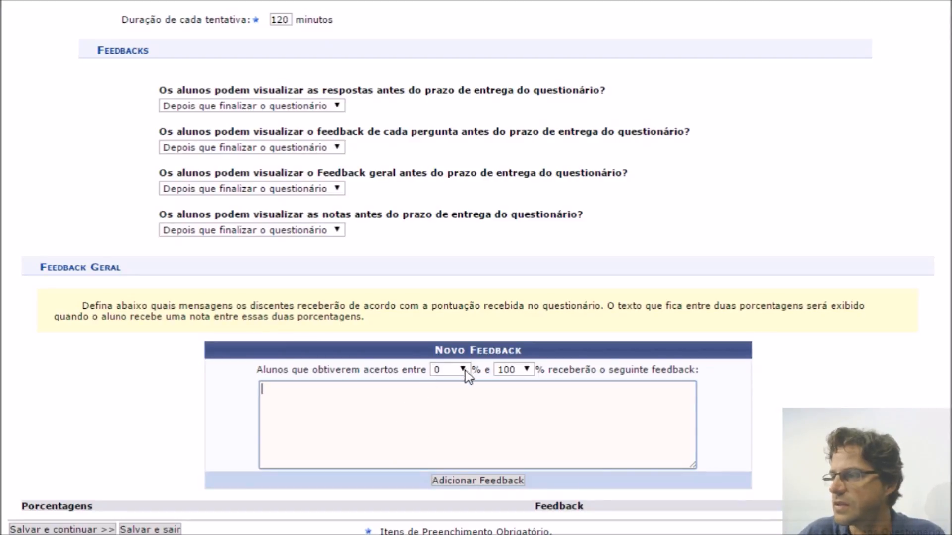
{"action": "left_click", "coordinate": [528, 373]}
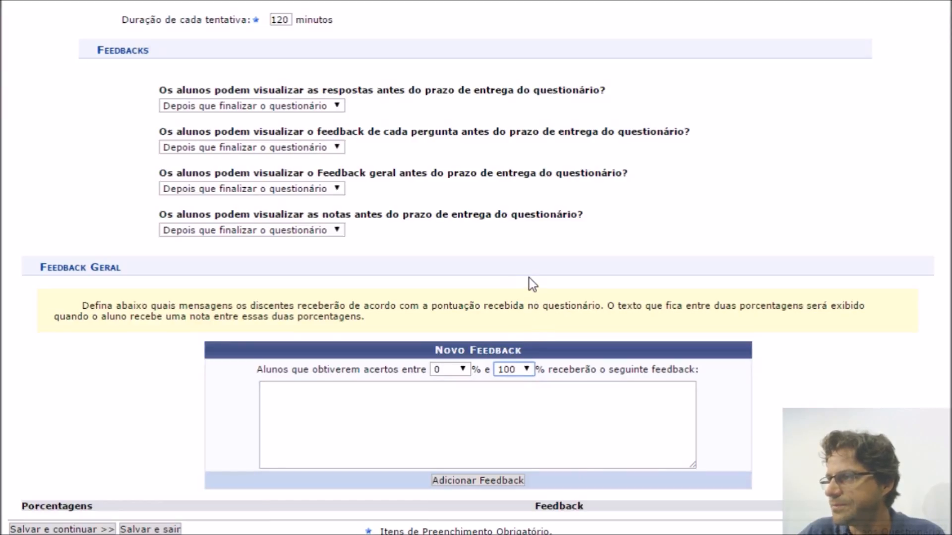
{"action": "key", "text": "Up"}
{"action": "key", "text": "Up"}
{"action": "key", "text": "Up"}
{"action": "key", "text": "Up"}
{"action": "left_click", "coordinate": [440, 397]}
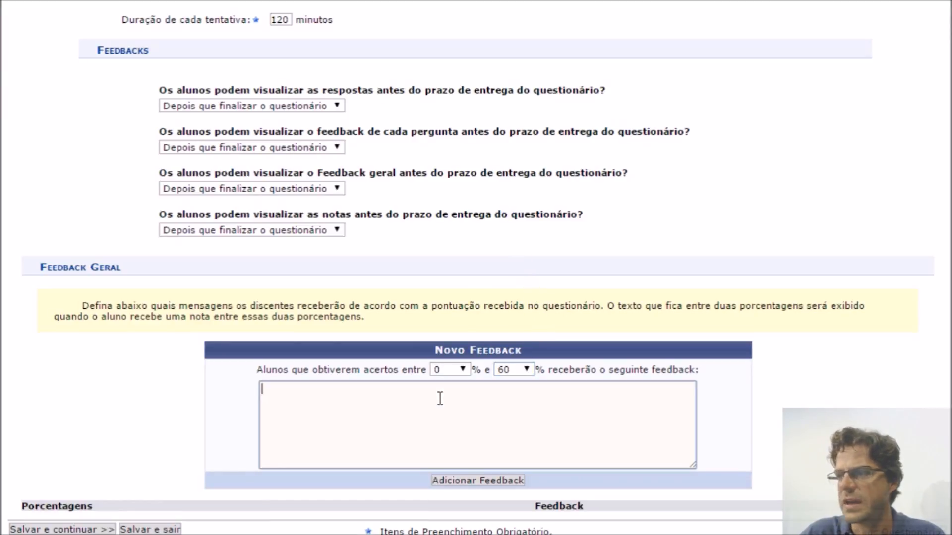
{"action": "type", "text": "Você não"}
{"action": "left_click", "coordinate": [515, 370]}
{"action": "key", "text": "Up"}
Step: Complete the feedback message as "Você não atingiu o mínimo para este questionário. Estude mais." and add it to the questionnaire
{"action": "left_click", "coordinate": [347, 395]}
{"action": "type", "text": "atingiu e"}
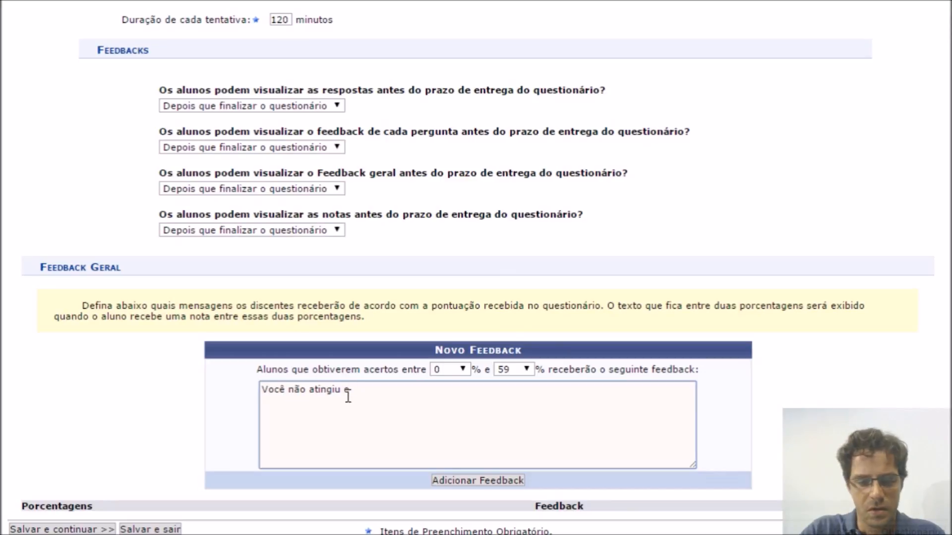
{"action": "key", "text": "BackSpace"}
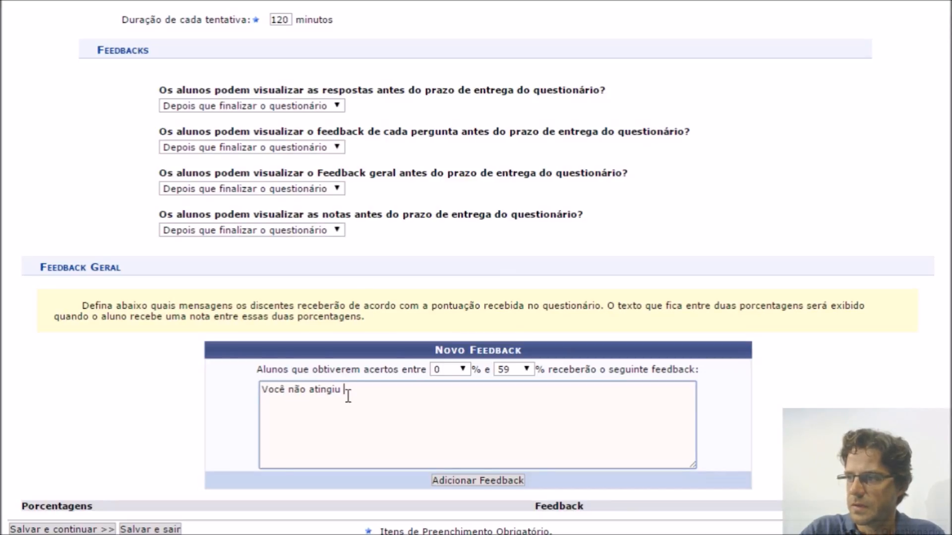
{"action": "type", "text": "e mp"}
{"action": "key", "text": "BackSpace"}
{"action": "type", "text": "ínimo "}
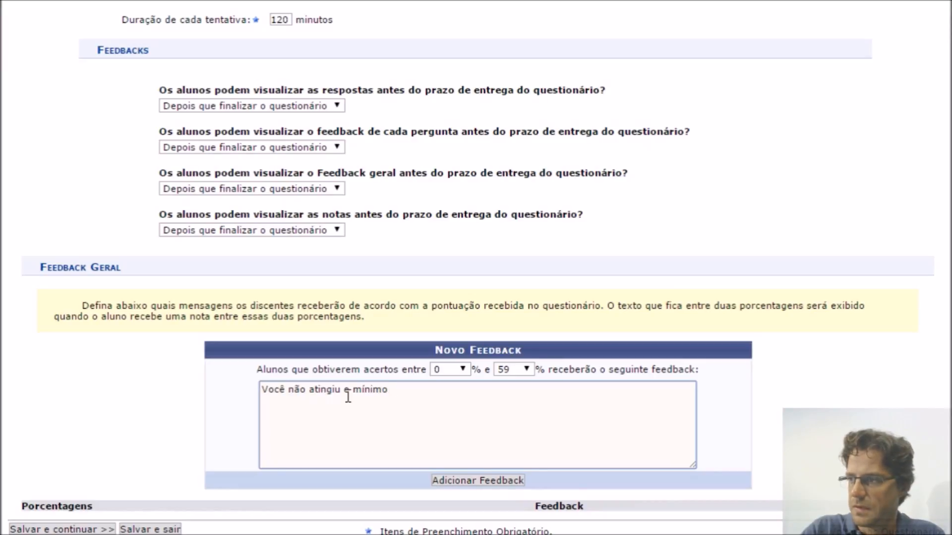
{"action": "type", "text": "para este "}
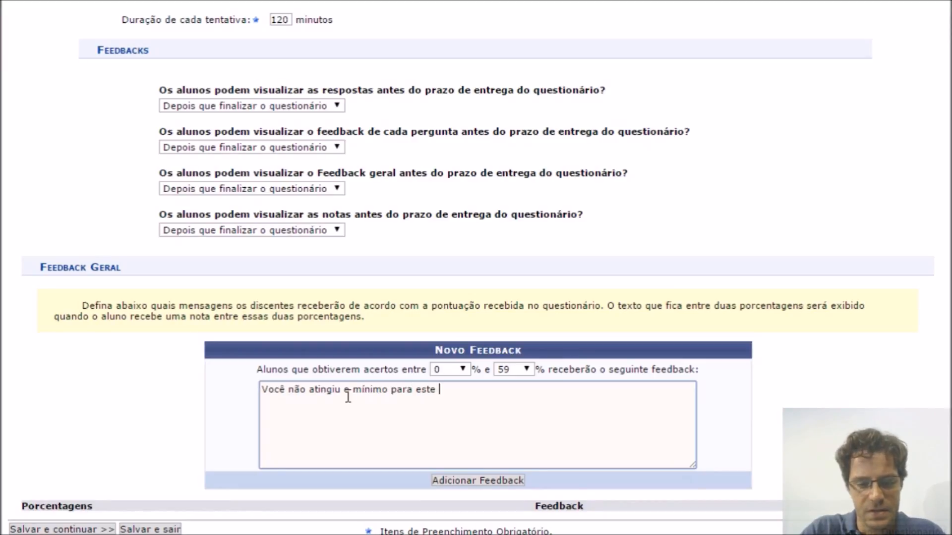
{"action": "type", "text": "questionário. "}
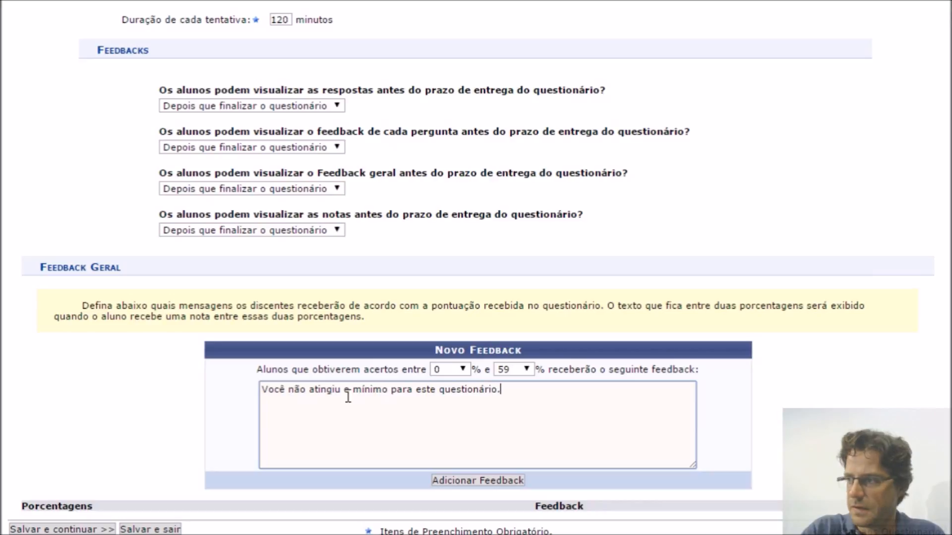
{"action": "type", "text": "Estude mais"}
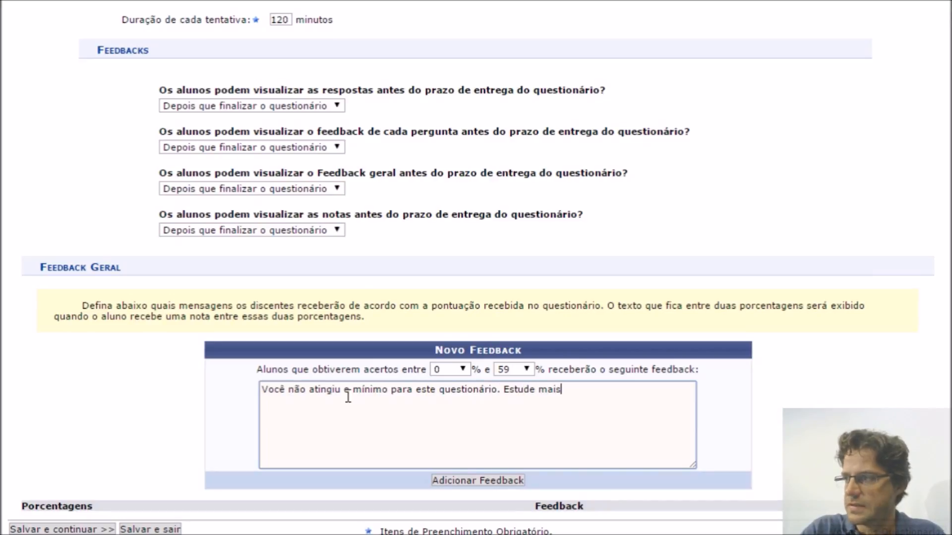
{"action": "type", "text": "."}
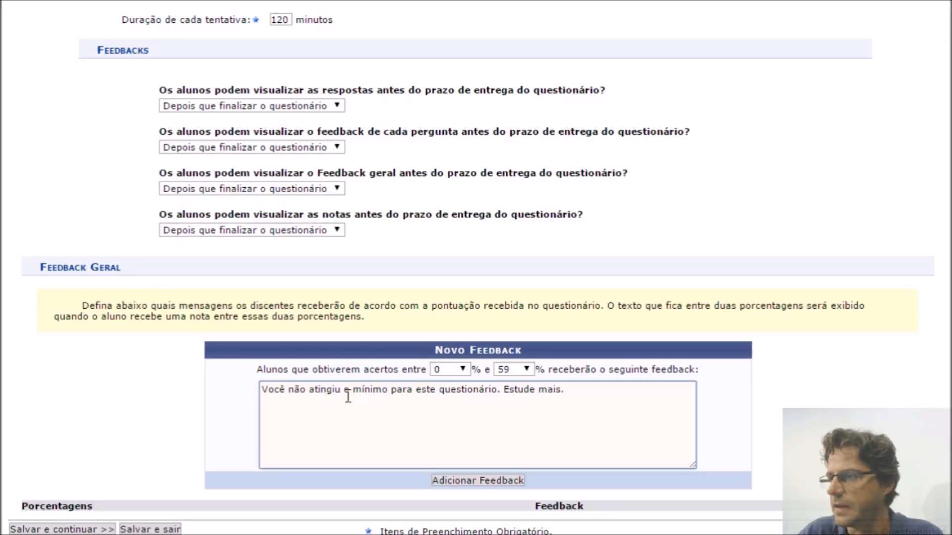
{"action": "left_click", "coordinate": [487, 482]}
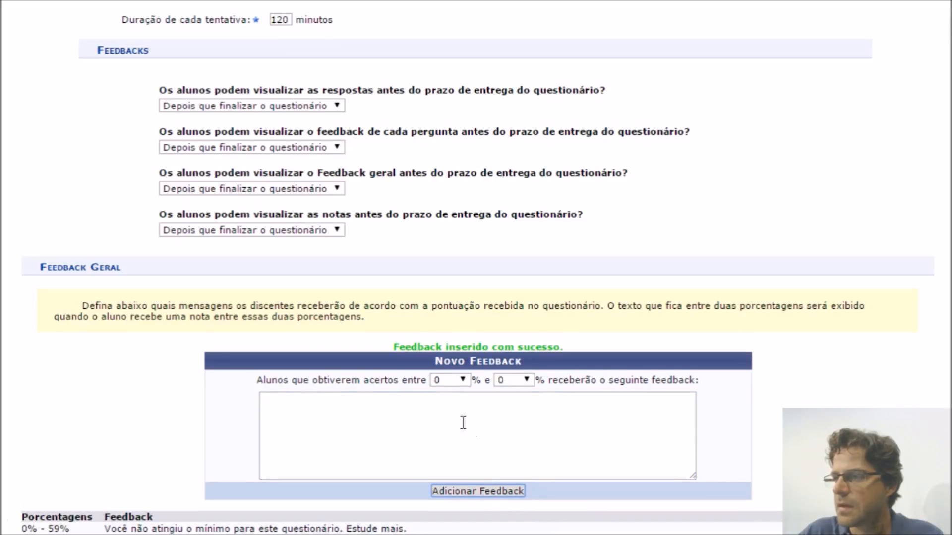
Step: Delete the general feedback entry for the 0% - 59% score range
{"action": "scroll", "coordinate": [182, 347], "scroll_direction": "up", "scroll_amount": 2}
{"action": "scroll", "coordinate": [328, 369], "scroll_direction": "down", "scroll_amount": 2}
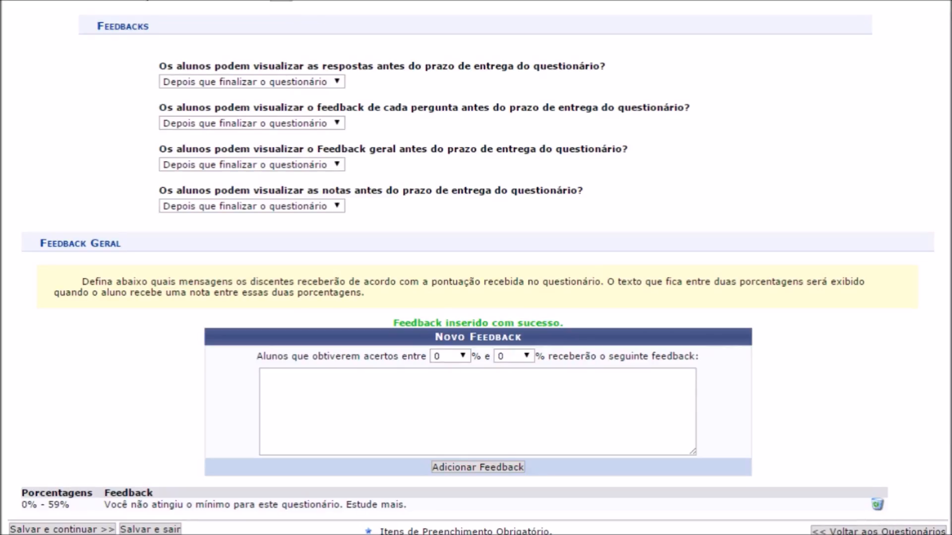
{"action": "left_click", "coordinate": [878, 506]}
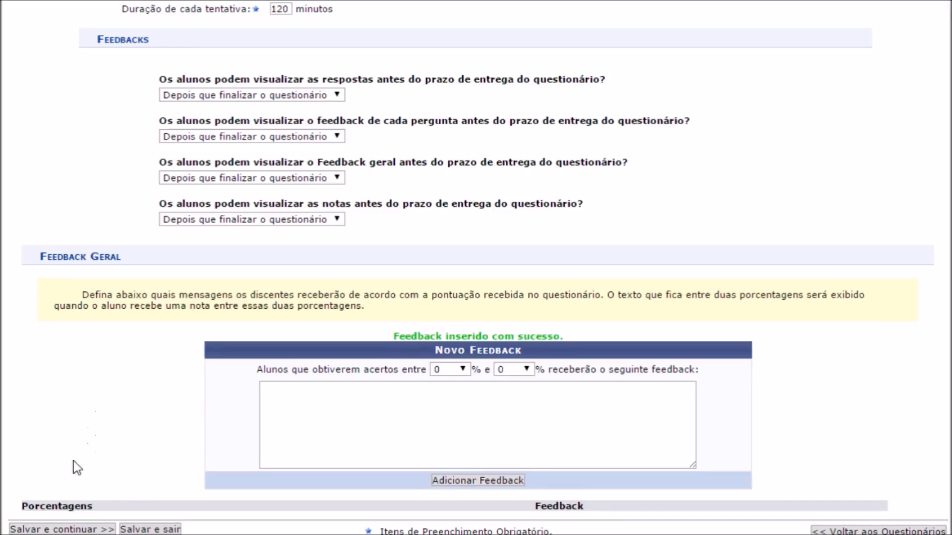
Step: Save the questionnaire's general settings, continue to its questions, and open the question bank to add existing ones
{"action": "left_click", "coordinate": [66, 529]}
{"action": "left_click", "coordinate": [66, 529]}
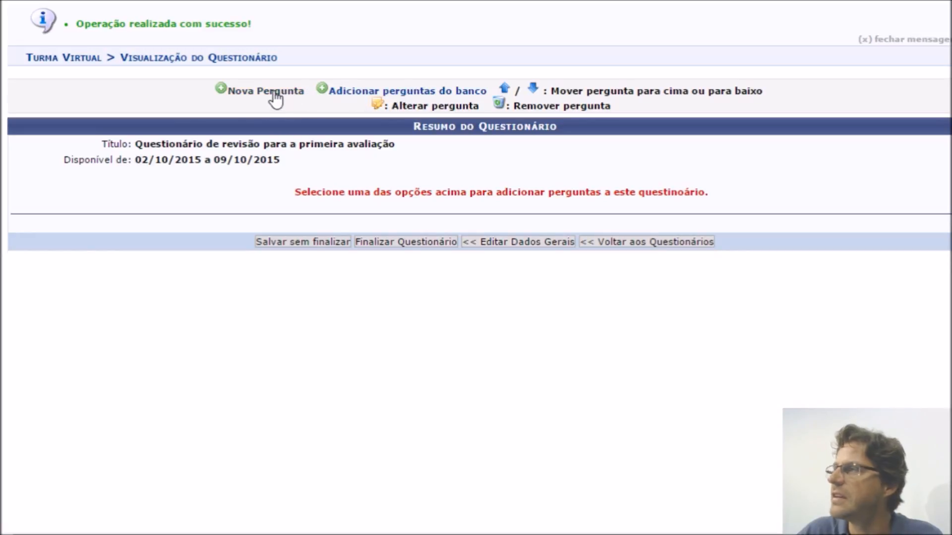
{"action": "left_click", "coordinate": [355, 95]}
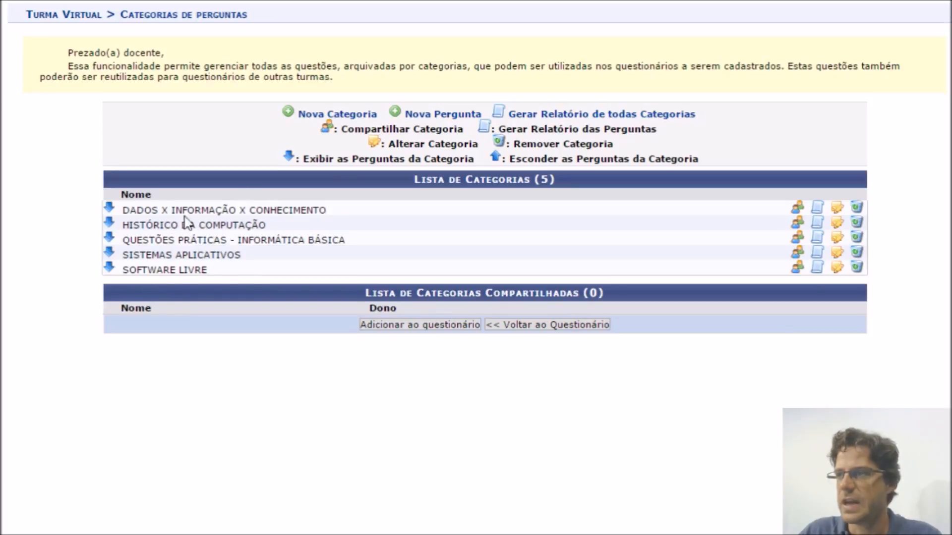
Step: Select the question under DADOS X INFORMAÇÃO X CONHECIMENTO and the first two true/false questions under HISTÓRICO DA COMPUTAÇÃO
{"action": "left_click", "coordinate": [109, 208]}
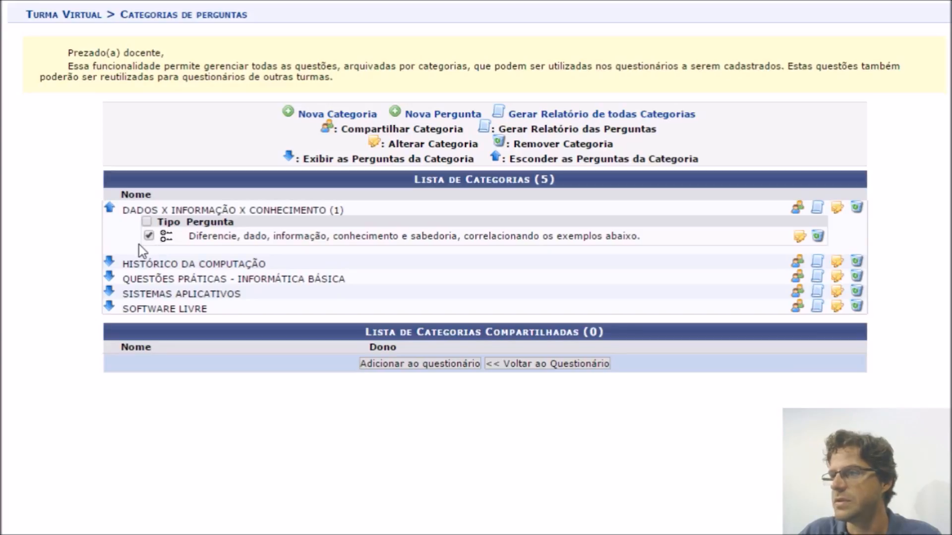
{"action": "left_click", "coordinate": [108, 263]}
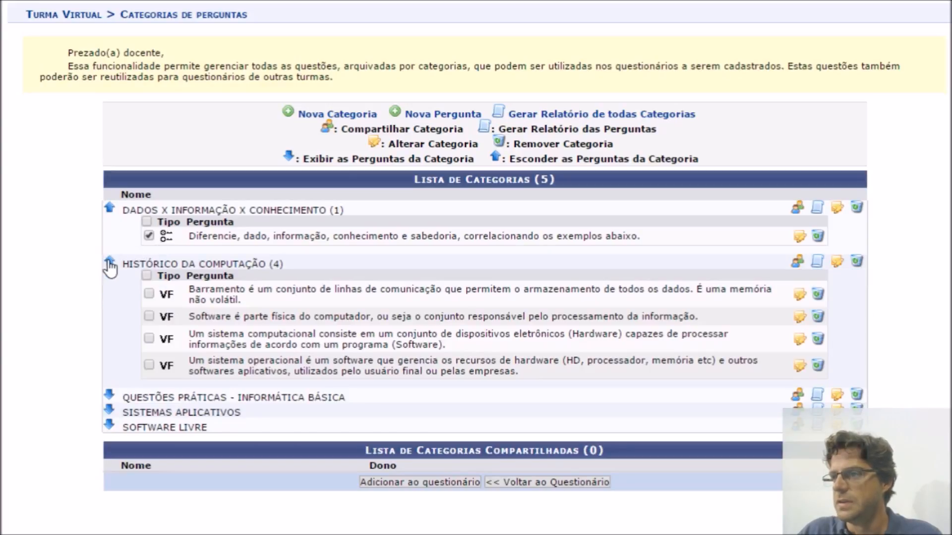
{"action": "left_click", "coordinate": [149, 294]}
{"action": "left_click", "coordinate": [150, 318]}
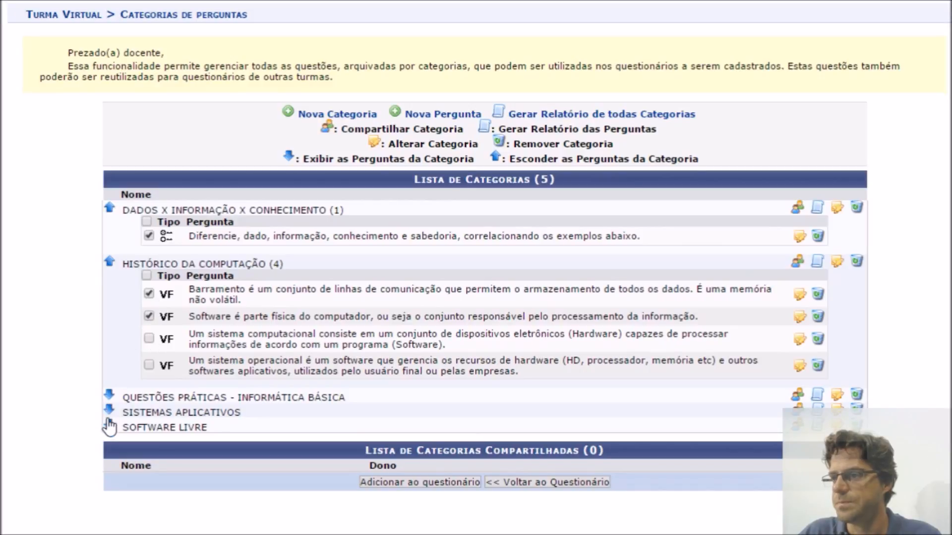
Step: Select the LibreOffice Writer summary question under SISTEMAS APLICATIVOS and the SOFTWARE LIVRE question, and add all selected questions to the questionnaire
{"action": "left_click", "coordinate": [110, 410]}
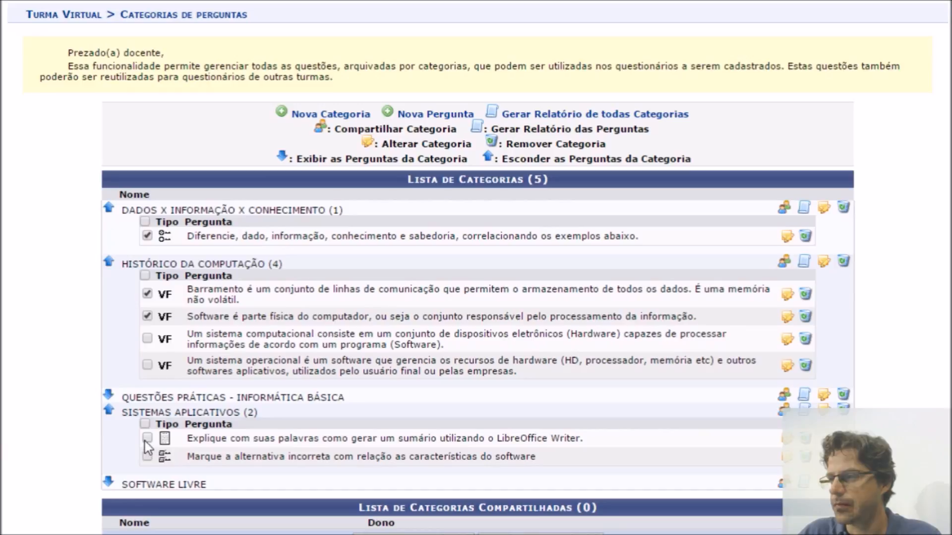
{"action": "left_click", "coordinate": [147, 438]}
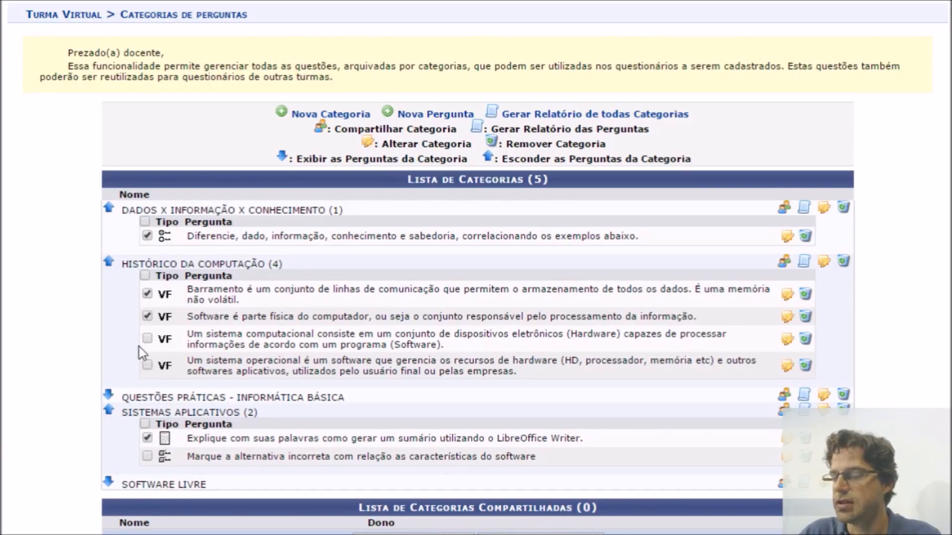
{"action": "scroll", "coordinate": [142, 446], "scroll_direction": "down", "scroll_amount": 1}
{"action": "left_click", "coordinate": [109, 473]}
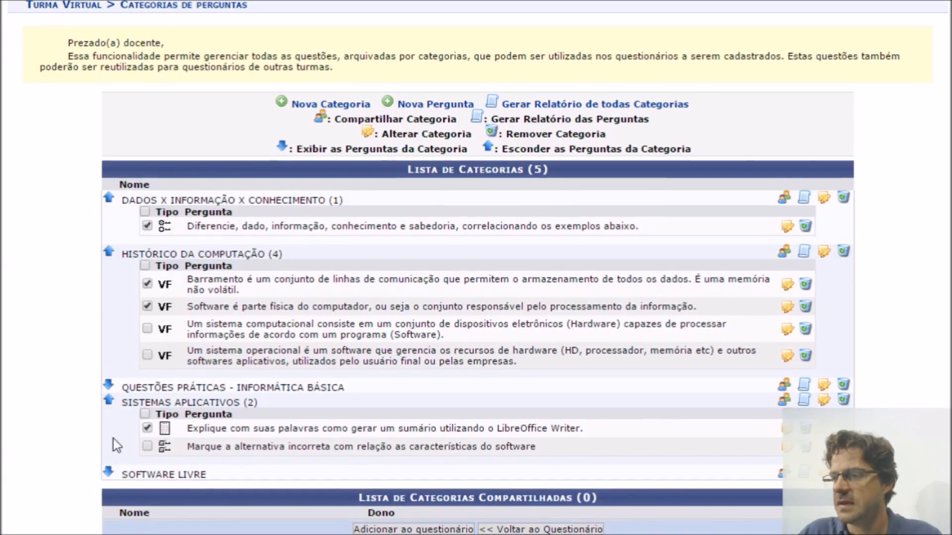
{"action": "left_click", "coordinate": [147, 500]}
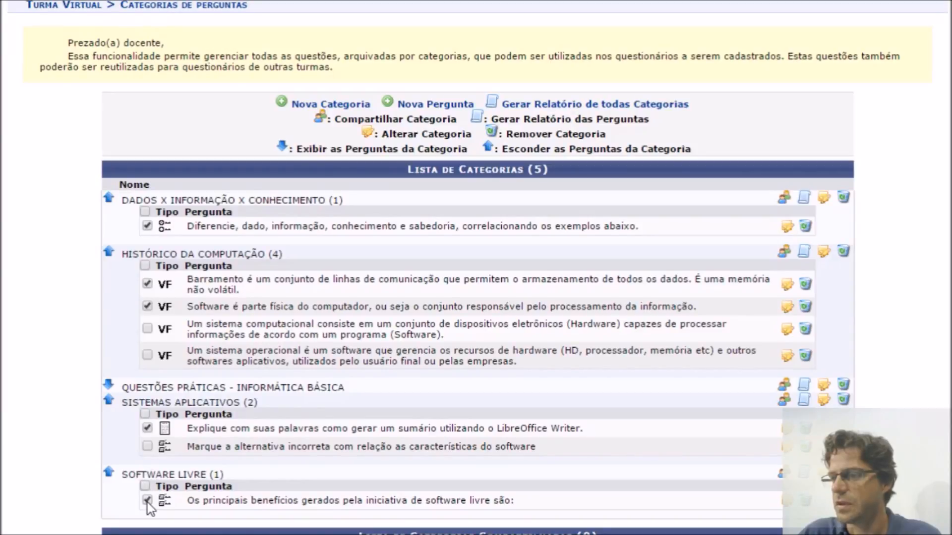
{"action": "scroll", "coordinate": [338, 379], "scroll_direction": "down", "scroll_amount": 1}
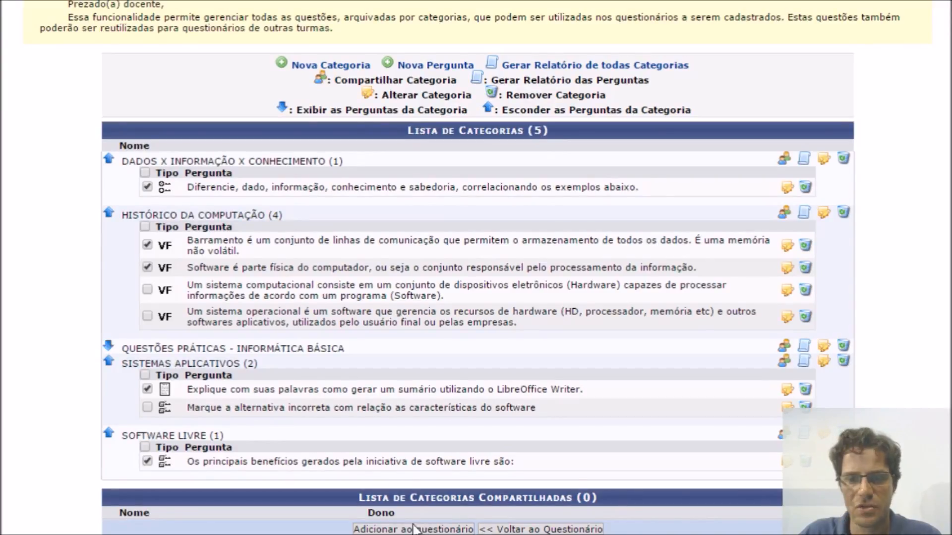
{"action": "left_click", "coordinate": [425, 530]}
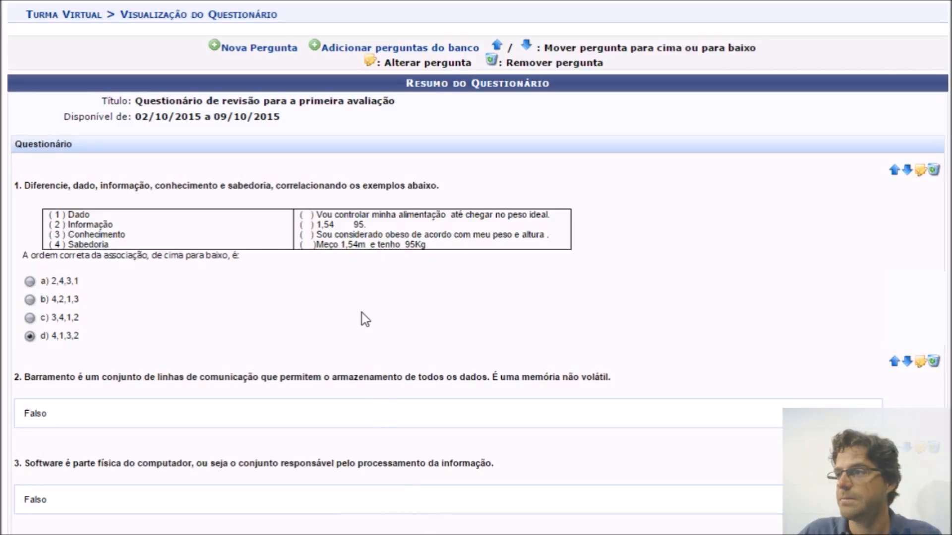
Step: Review the questions added to the questionnaire and the instructions in its Avaliação section
{"action": "scroll", "coordinate": [362, 313], "scroll_direction": "down", "scroll_amount": 2}
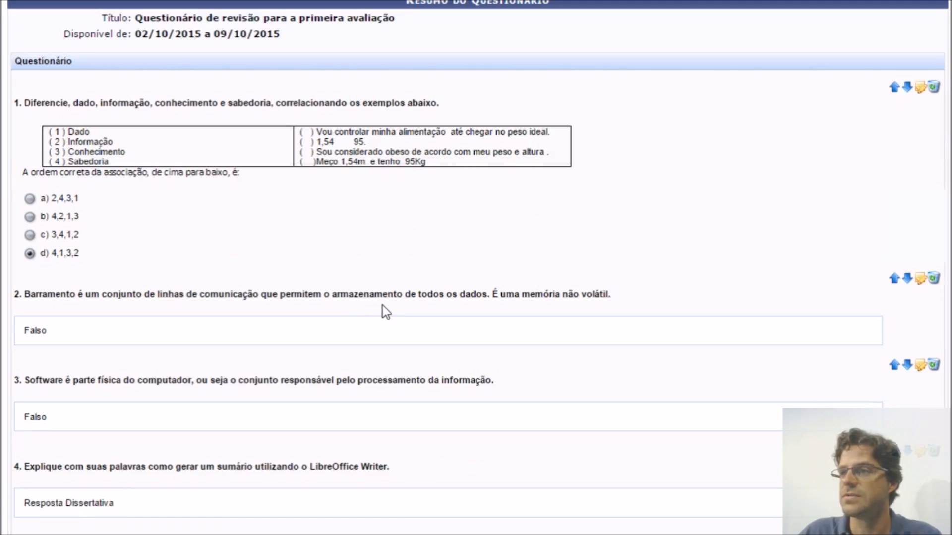
{"action": "scroll", "coordinate": [383, 305], "scroll_direction": "down", "scroll_amount": 2}
{"action": "scroll", "coordinate": [383, 305], "scroll_direction": "down", "scroll_amount": 4}
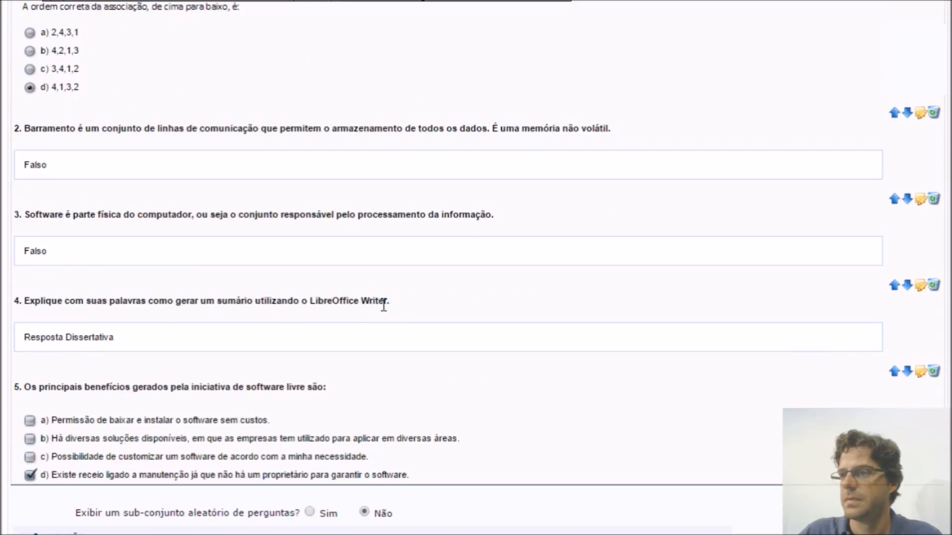
{"action": "scroll", "coordinate": [383, 305], "scroll_direction": "down", "scroll_amount": 1}
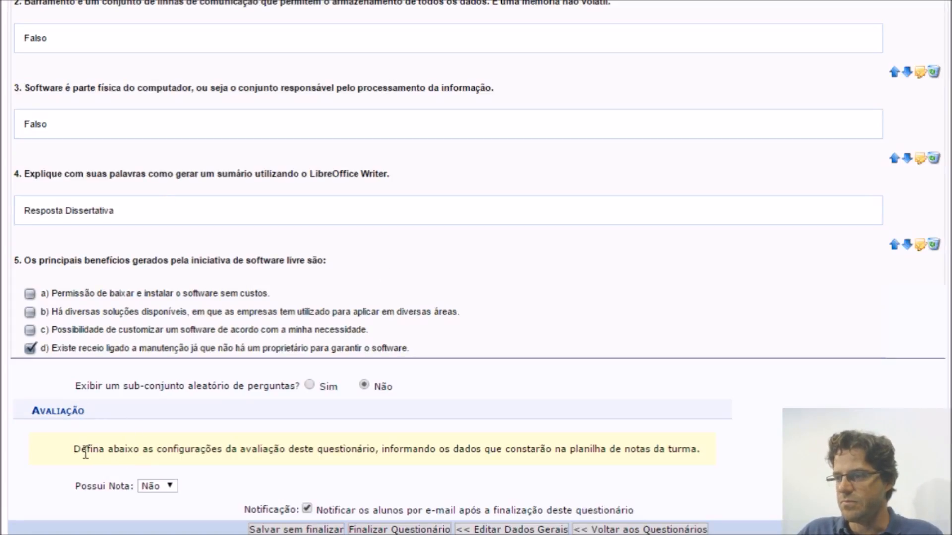
{"action": "left_click_drag", "start_coordinate": [79, 451], "coordinate": [701, 451]}
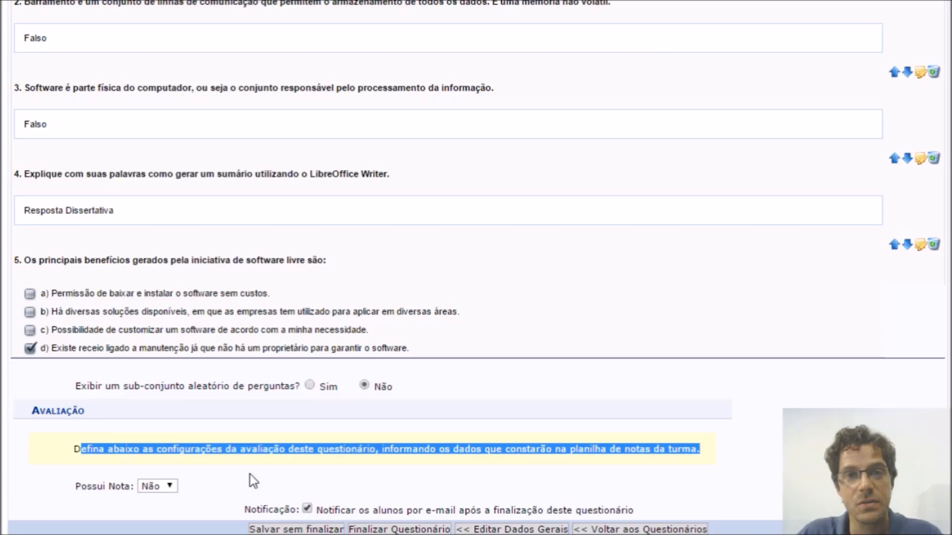
Step: Try making the questionnaire graded, with Possui Nota set to Sim, abbreviation "q2" and unit 2
{"action": "left_click", "coordinate": [162, 486]}
{"action": "left_click", "coordinate": [164, 505]}
{"action": "scroll", "coordinate": [260, 436], "scroll_direction": "down", "scroll_amount": 1}
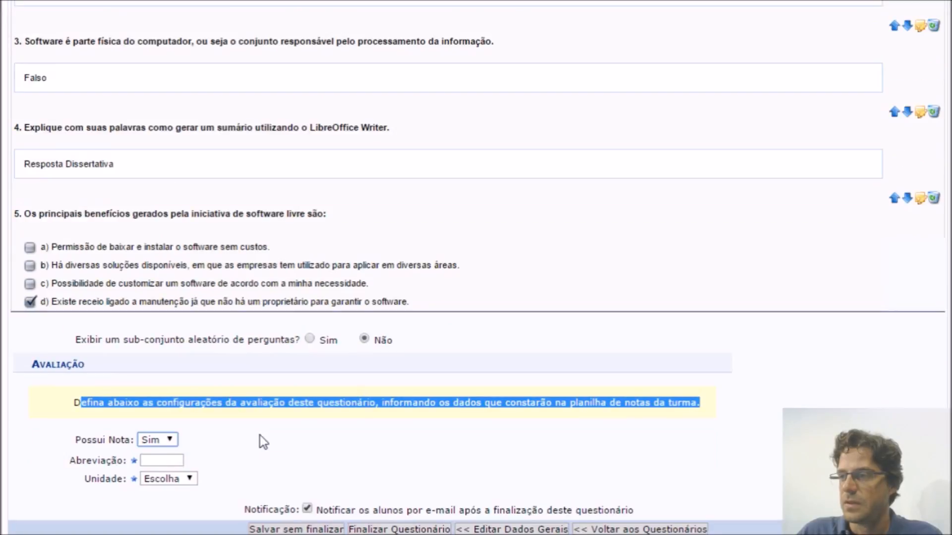
{"action": "left_click", "coordinate": [173, 461]}
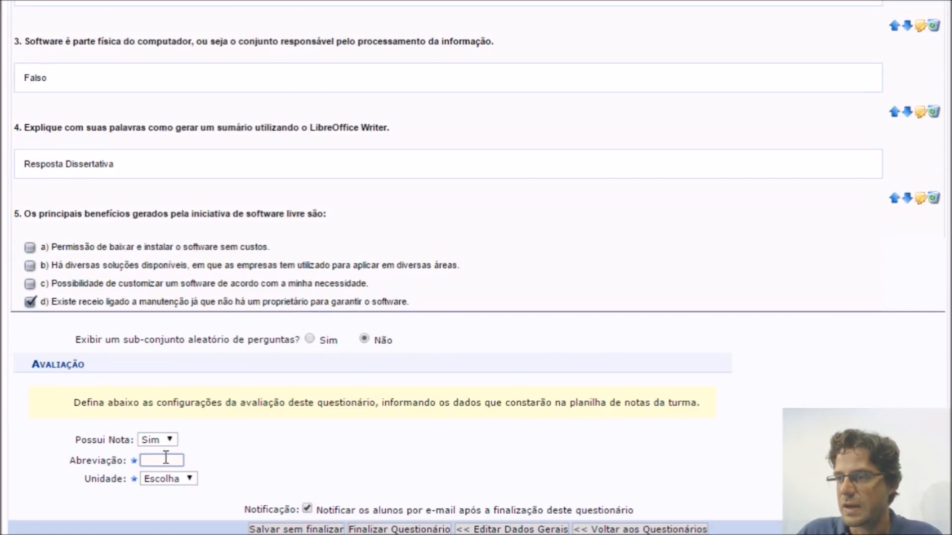
{"action": "type", "text": "q"}
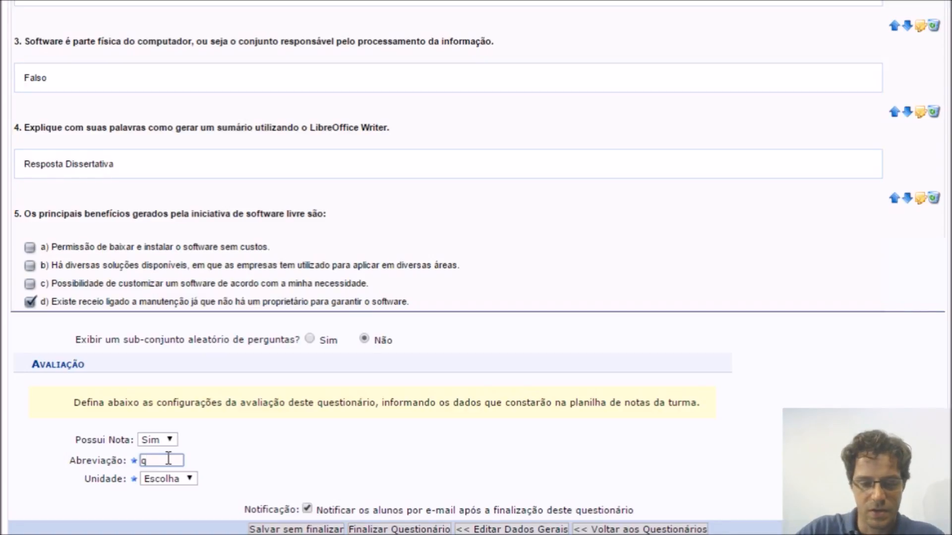
{"action": "type", "text": "2"}
{"action": "left_click", "coordinate": [180, 483]}
{"action": "left_click", "coordinate": [181, 509]}
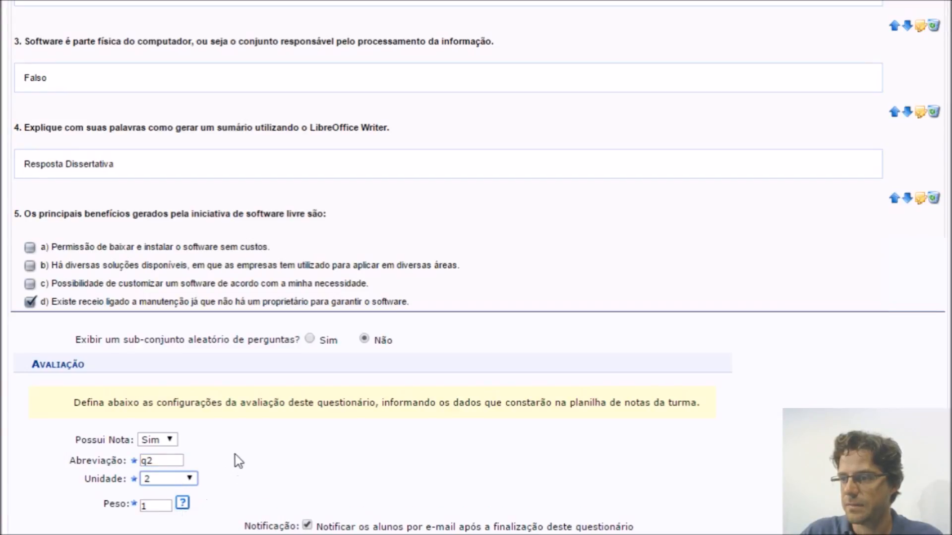
{"action": "scroll", "coordinate": [235, 454], "scroll_direction": "down", "scroll_amount": 1}
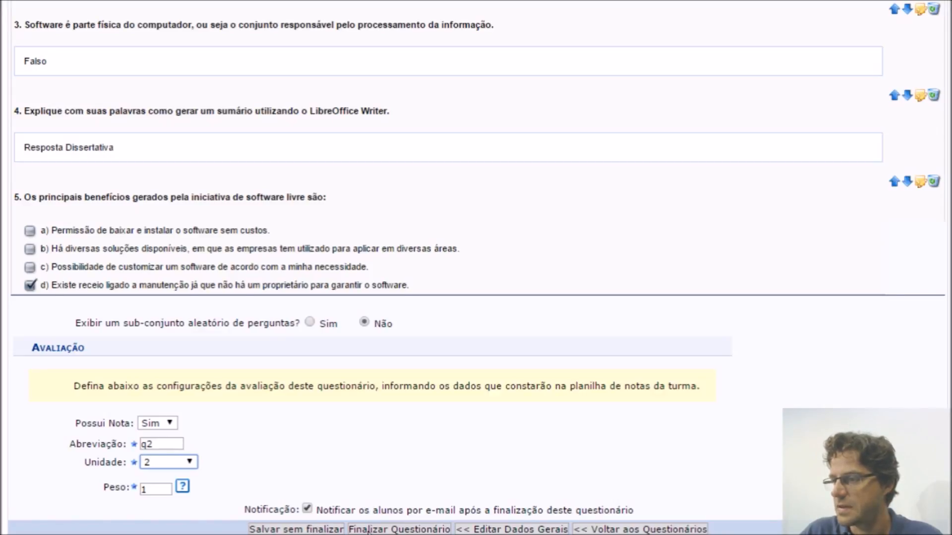
Step: Set Possui Nota to Não and finalize the questionnaire
{"action": "left_click", "coordinate": [314, 530]}
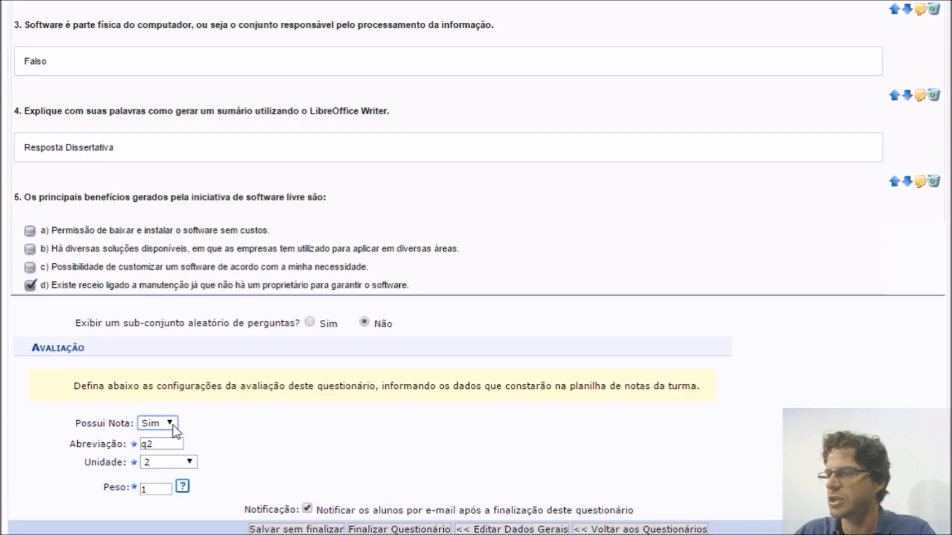
{"action": "left_click", "coordinate": [164, 447]}
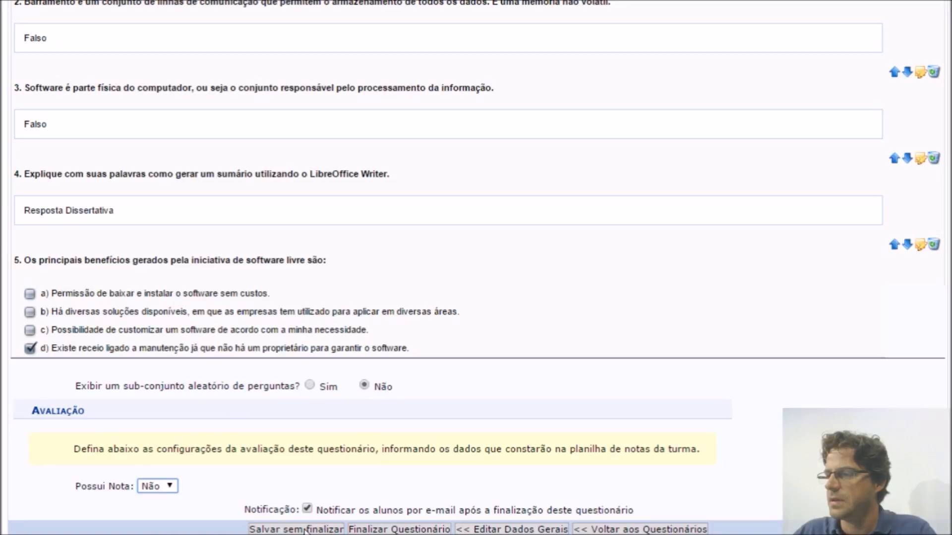
{"action": "left_click", "coordinate": [396, 531]}
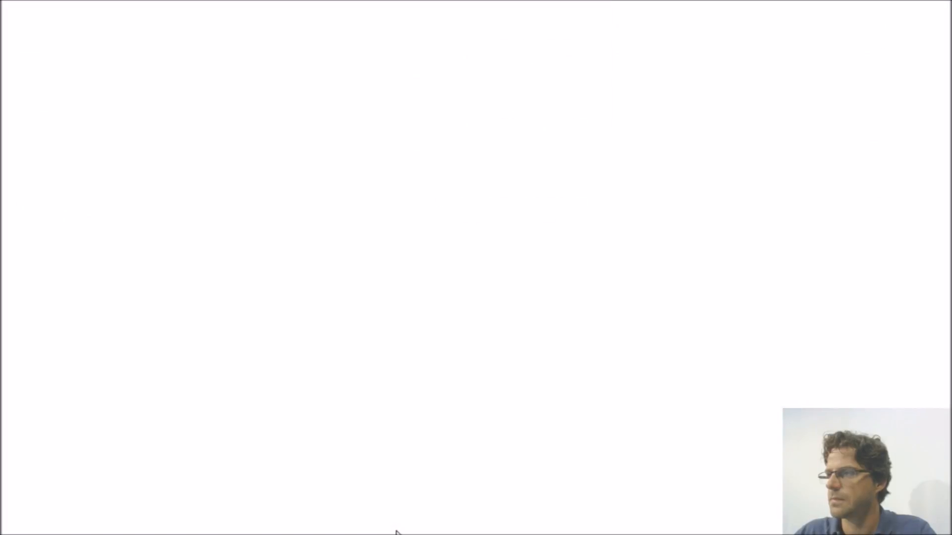
Step: Check the start date, end date, responses and finalized status of the "Questionário de revisão para a primeira avaliação" in the list
{"action": "left_click_drag", "start_coordinate": [143, 235], "coordinate": [499, 236]}
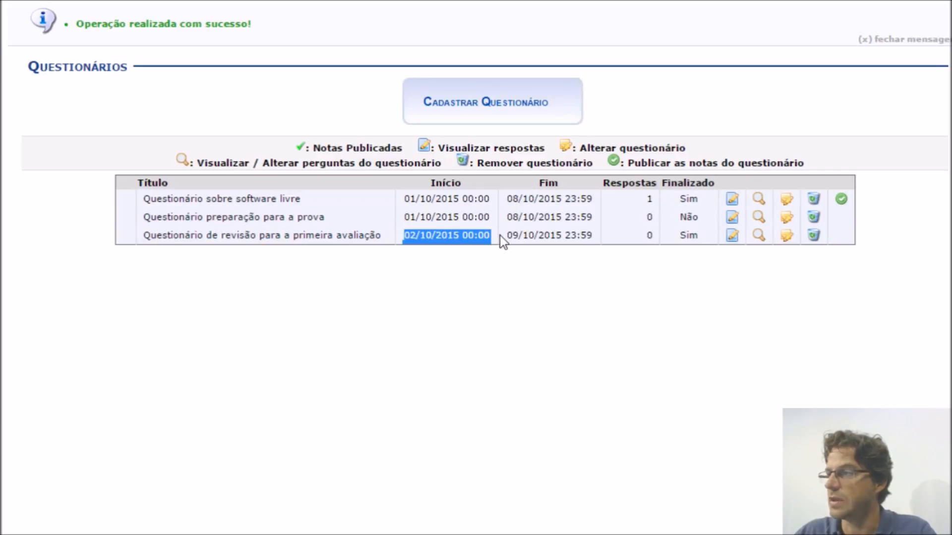
{"action": "triple_click", "coordinate": [571, 234]}
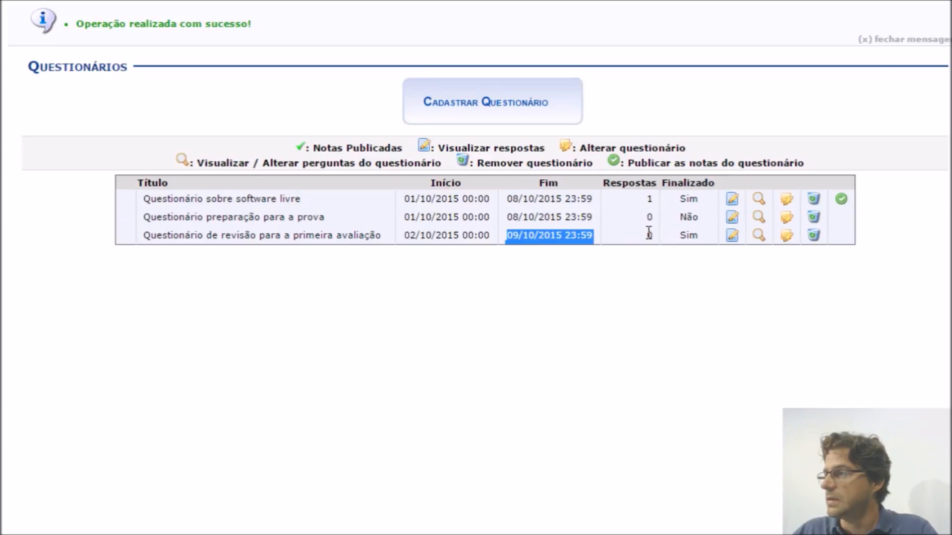
{"action": "left_click_drag", "start_coordinate": [649, 237], "coordinate": [700, 235]}
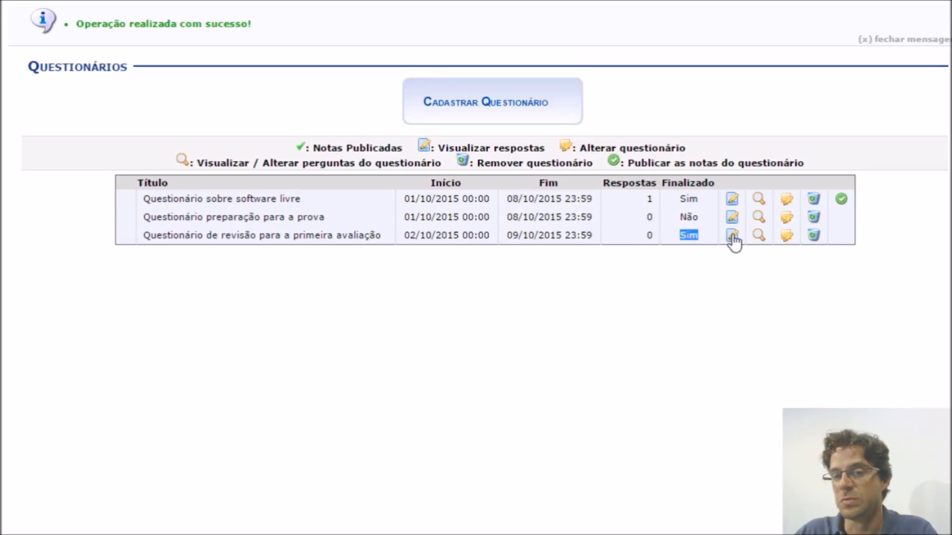
{"action": "left_click", "coordinate": [761, 244]}
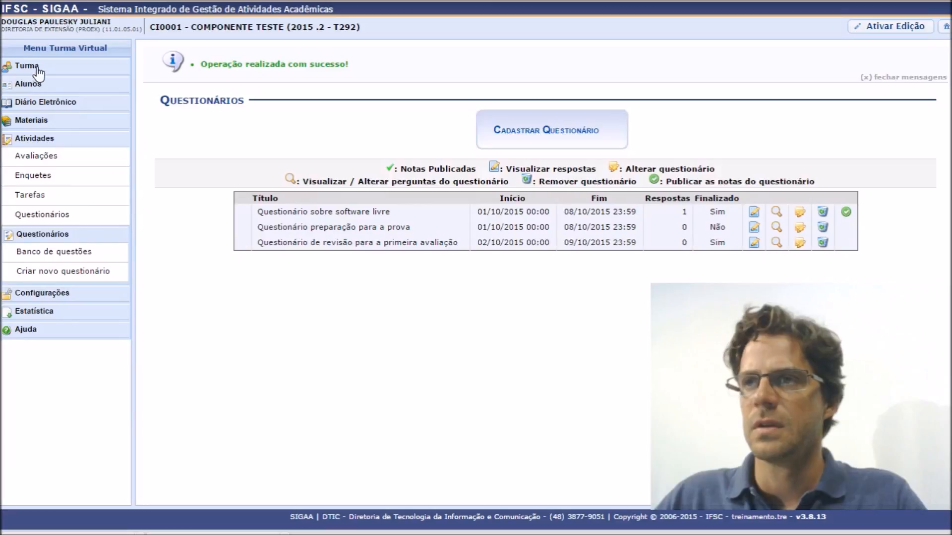
Step: Switch the virtual class to the student view and open its list of questionnaires
{"action": "left_click", "coordinate": [77, 67]}
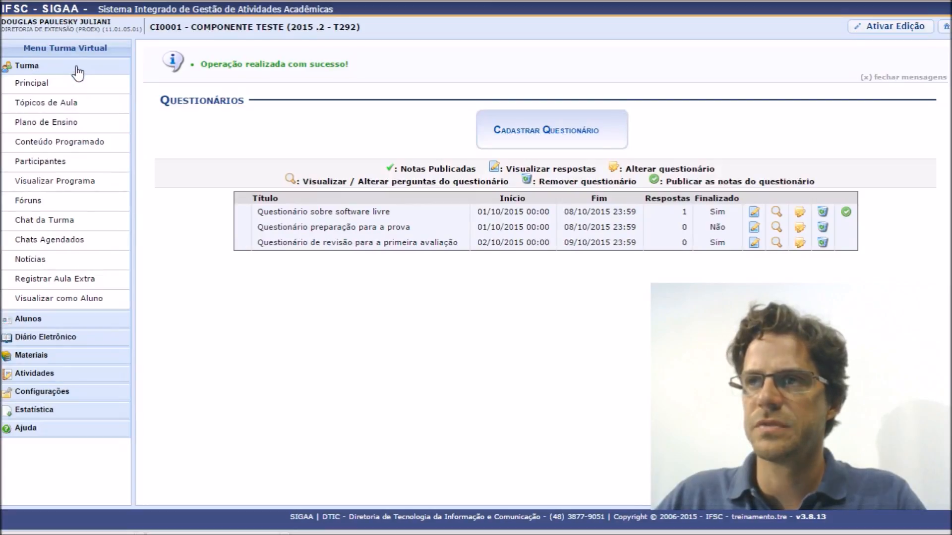
{"action": "left_click", "coordinate": [94, 299]}
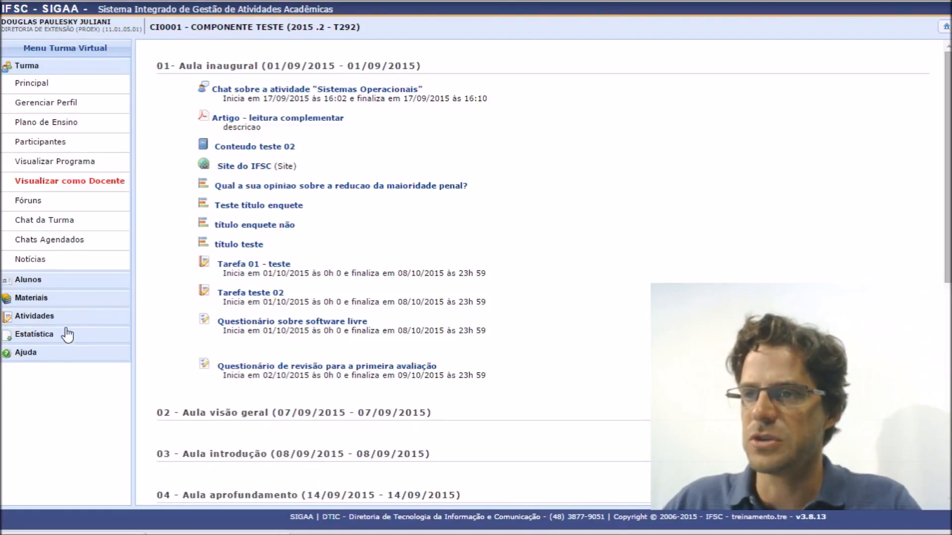
{"action": "left_click", "coordinate": [44, 318]}
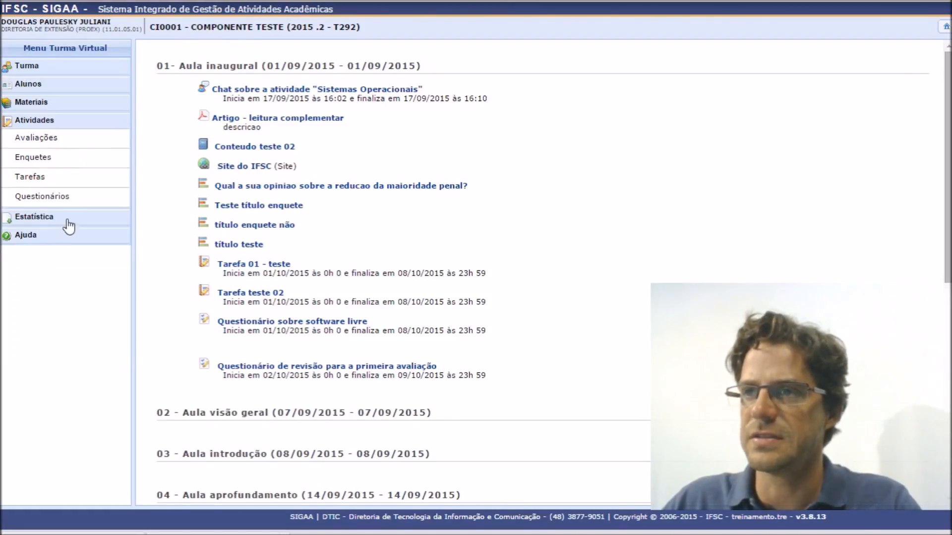
{"action": "left_click", "coordinate": [54, 199]}
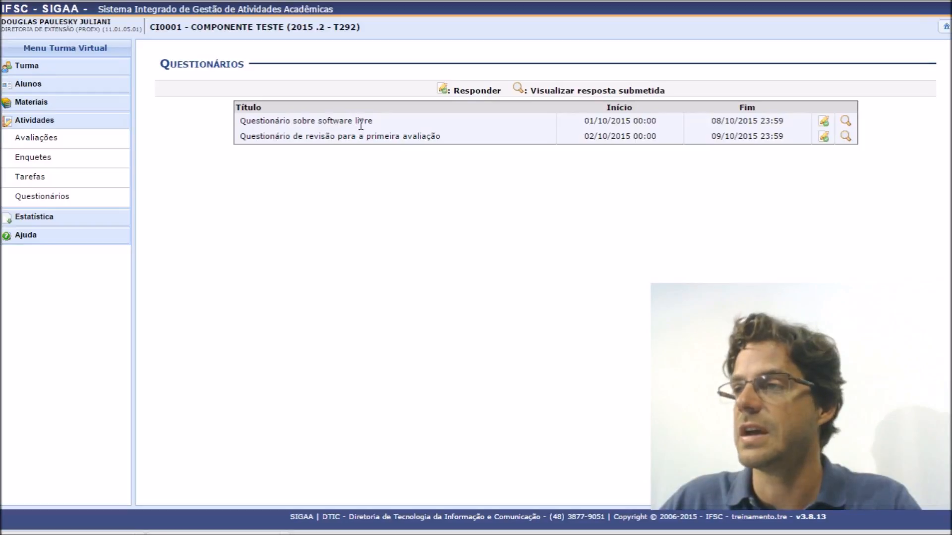
Step: Open the "Questionário de revisão para a primeira avaliação" for answering, read its attempt rules, and start the attempt
{"action": "left_click", "coordinate": [825, 138]}
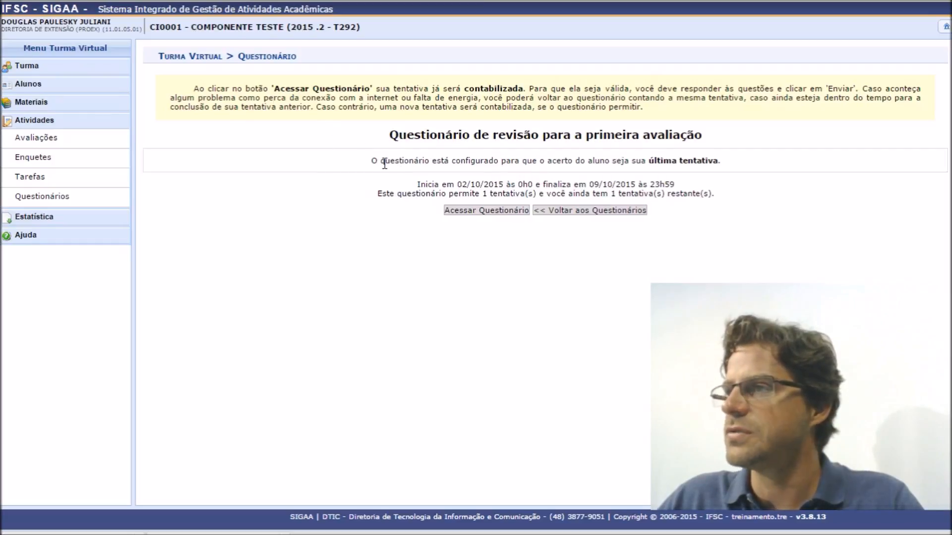
{"action": "left_click_drag", "start_coordinate": [511, 163], "coordinate": [638, 158]}
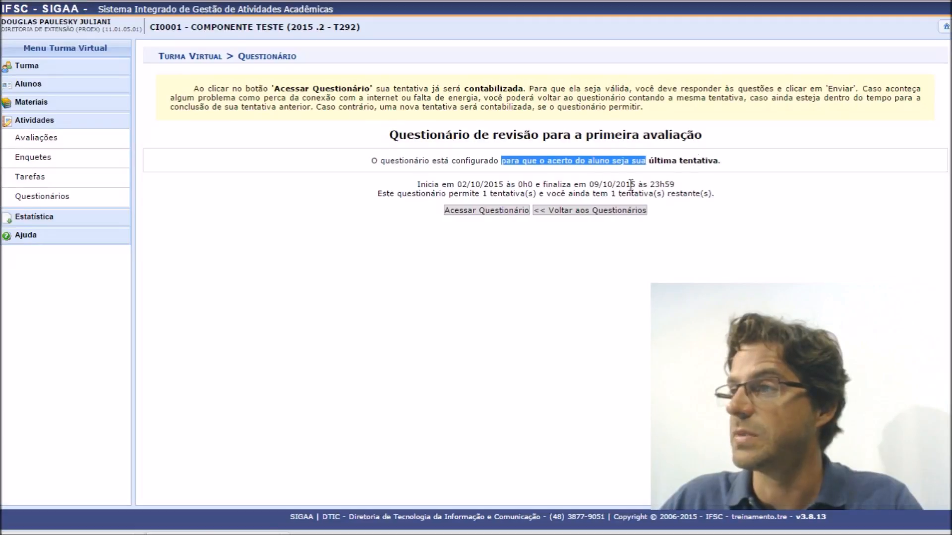
{"action": "left_click_drag", "start_coordinate": [386, 194], "coordinate": [717, 195]}
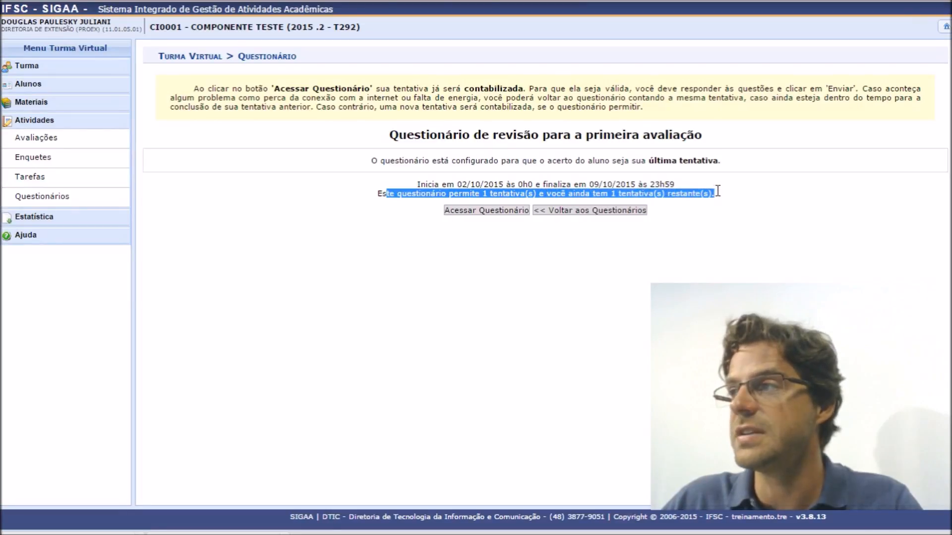
{"action": "left_click", "coordinate": [486, 214]}
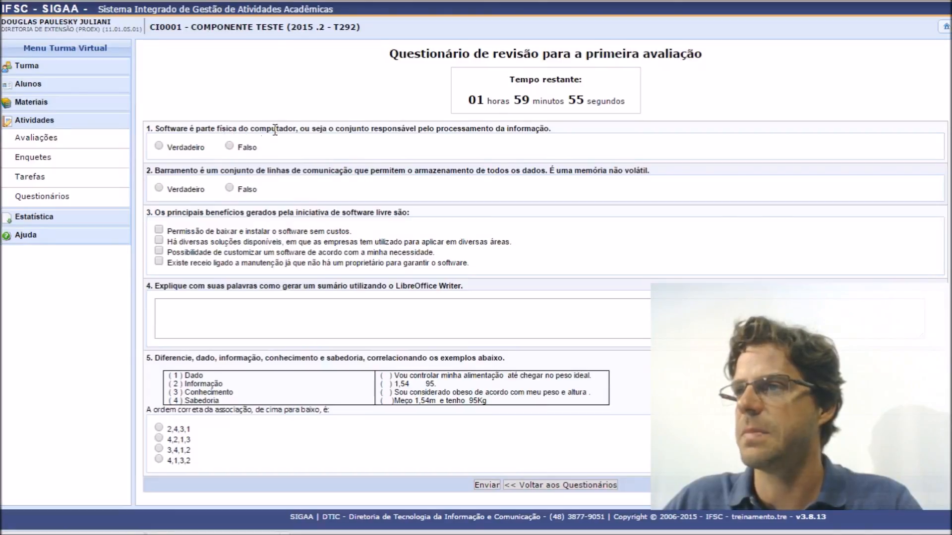
Step: Answer questions 1 and 2 with Falso, and select the no-cost installation and software customization benefits in question 3
{"action": "left_click", "coordinate": [230, 146]}
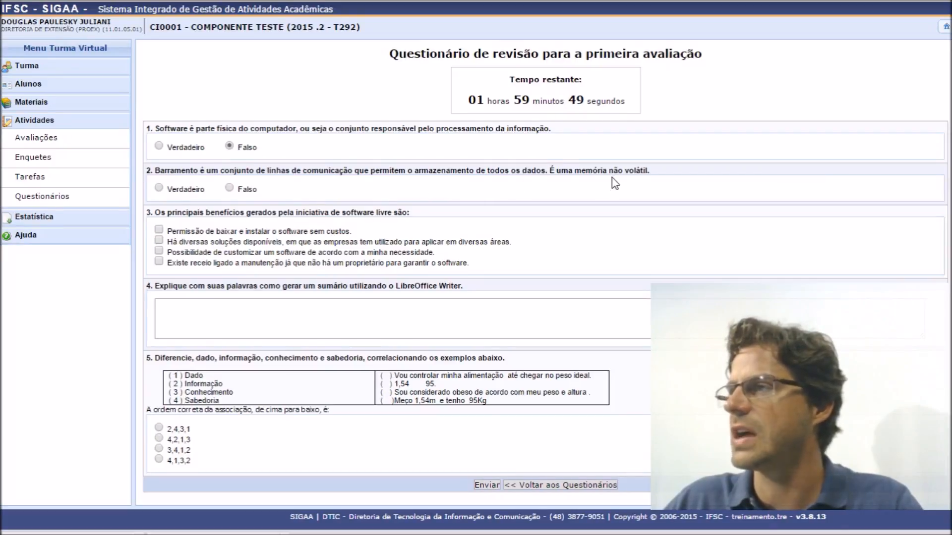
{"action": "left_click", "coordinate": [229, 188]}
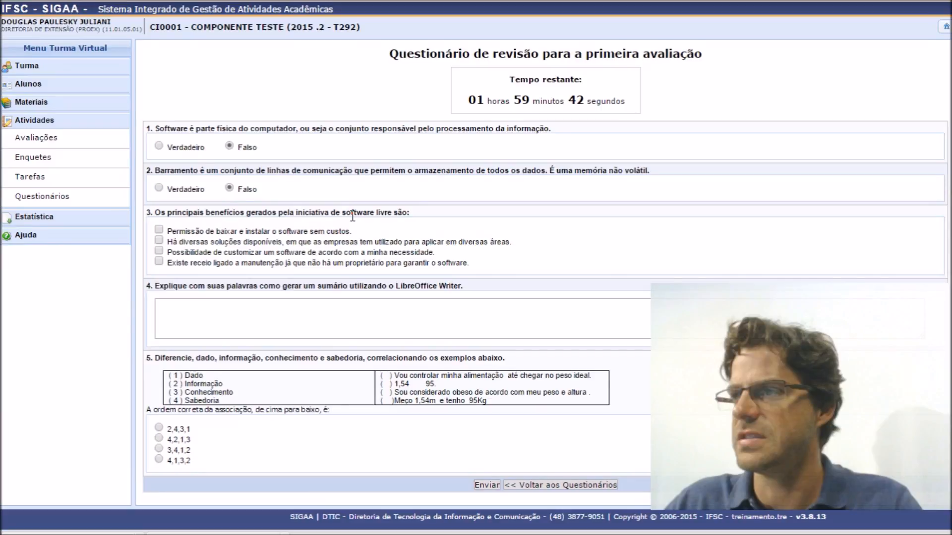
{"action": "left_click", "coordinate": [159, 229]}
{"action": "left_click", "coordinate": [158, 251]}
Step: Answer essay question 4 about the LibreOffice Writer summary with "resposta da pergunta dissertativa"
{"action": "left_click", "coordinate": [201, 313]}
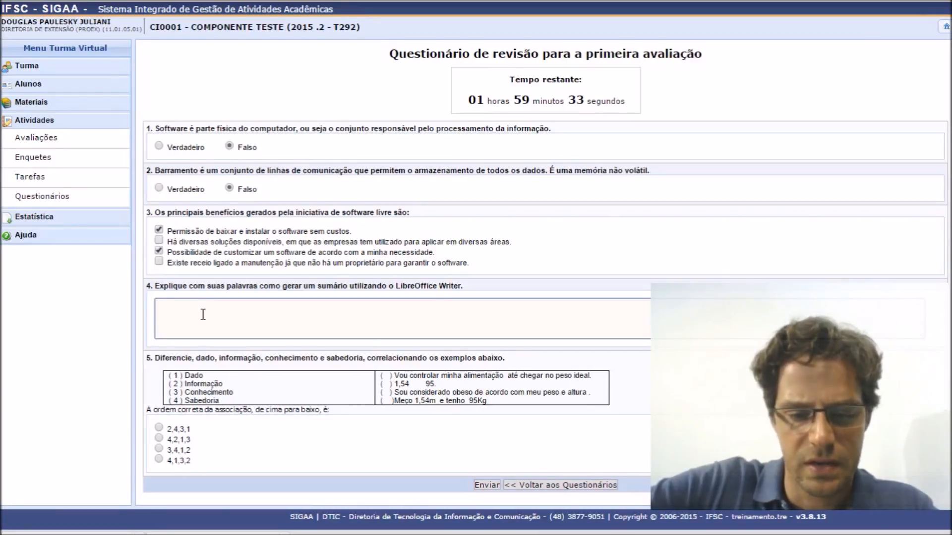
{"action": "type", "text": "resposta da pe"}
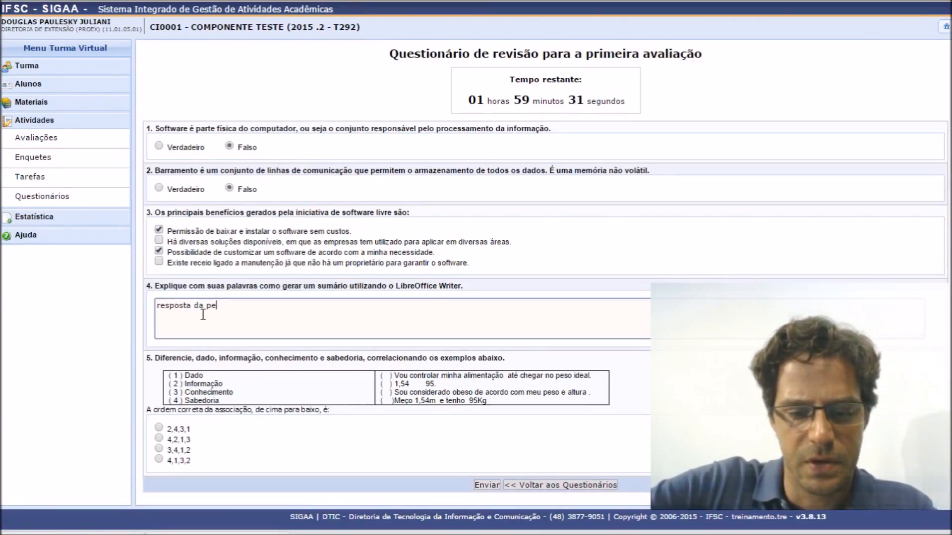
{"action": "type", "text": "rgunta dissertativa"}
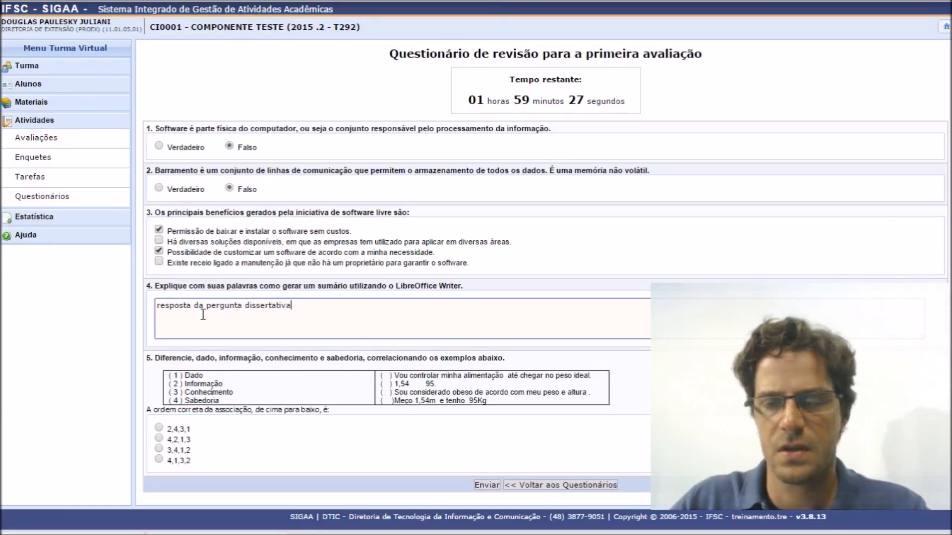
Step: Choose 4,1,3,2 as the association order in question 5 and submit the questionnaire answers
{"action": "left_click", "coordinate": [384, 380]}
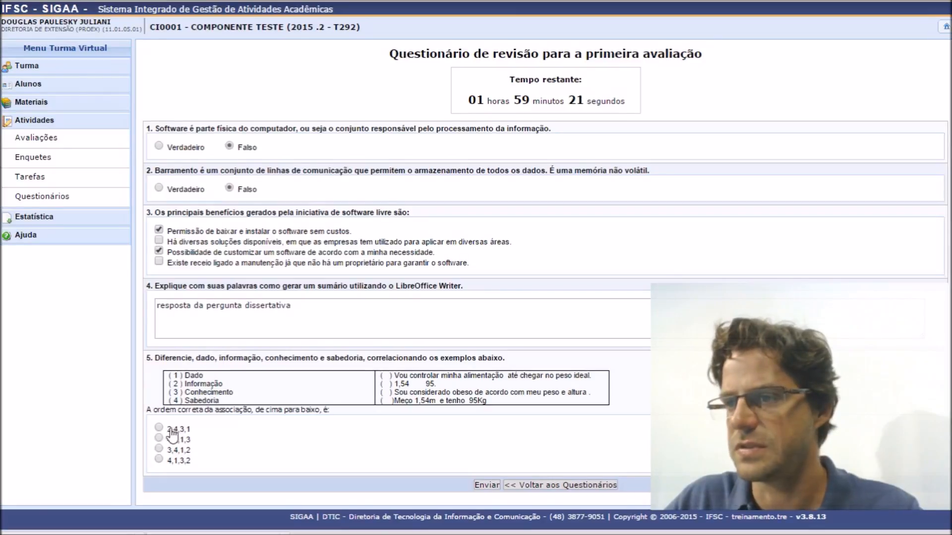
{"action": "left_click", "coordinate": [159, 459]}
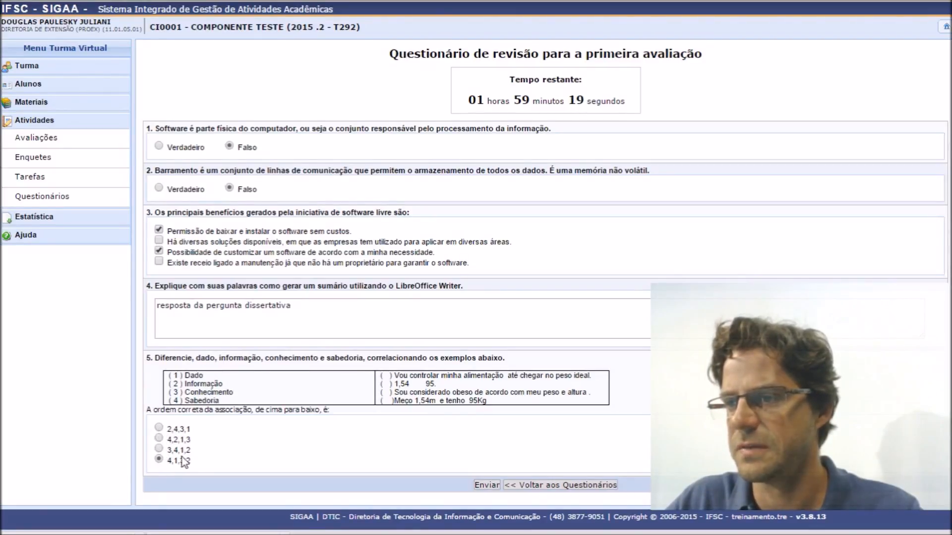
{"action": "left_click", "coordinate": [486, 485]}
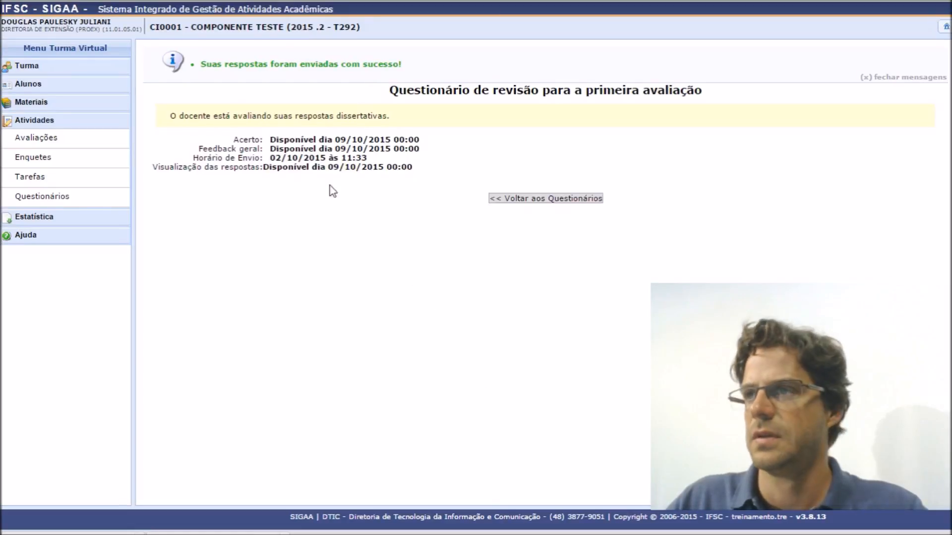
Step: Read the essay grading notice, the submission time, and the availability dates of the score, general feedback and answer viewing
{"action": "left_click_drag", "start_coordinate": [171, 115], "coordinate": [393, 116]}
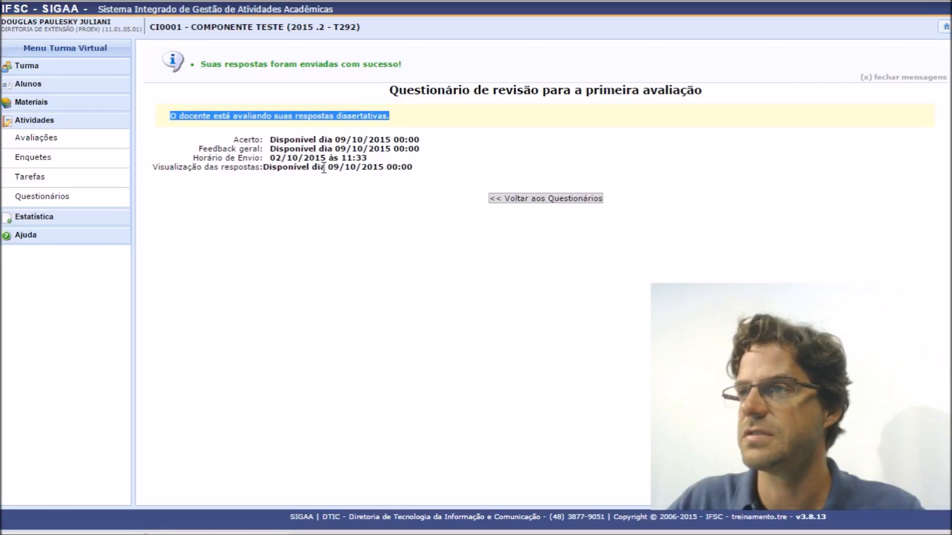
{"action": "left_click", "coordinate": [283, 135]}
{"action": "left_click_drag", "start_coordinate": [270, 139], "coordinate": [419, 139]}
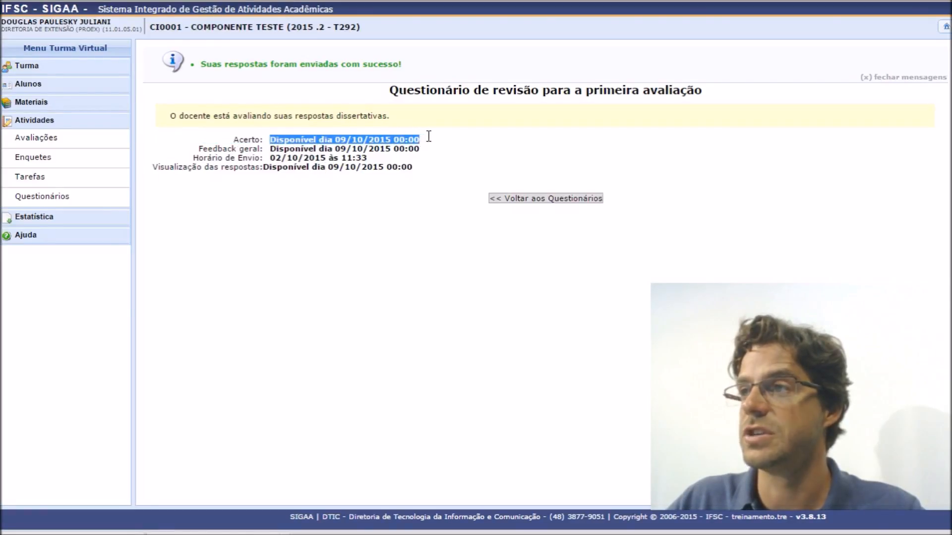
{"action": "left_click_drag", "start_coordinate": [295, 148], "coordinate": [420, 149]}
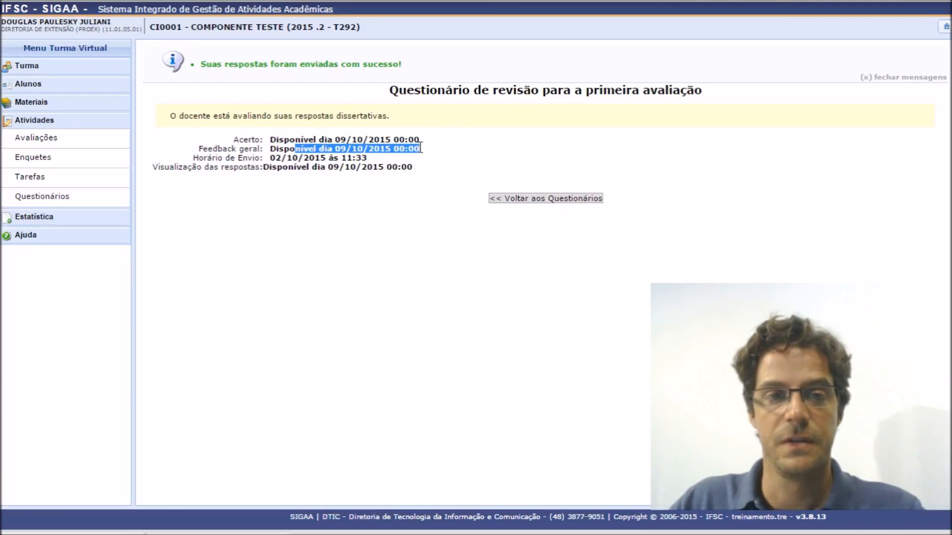
{"action": "left_click_drag", "start_coordinate": [276, 157], "coordinate": [368, 157]}
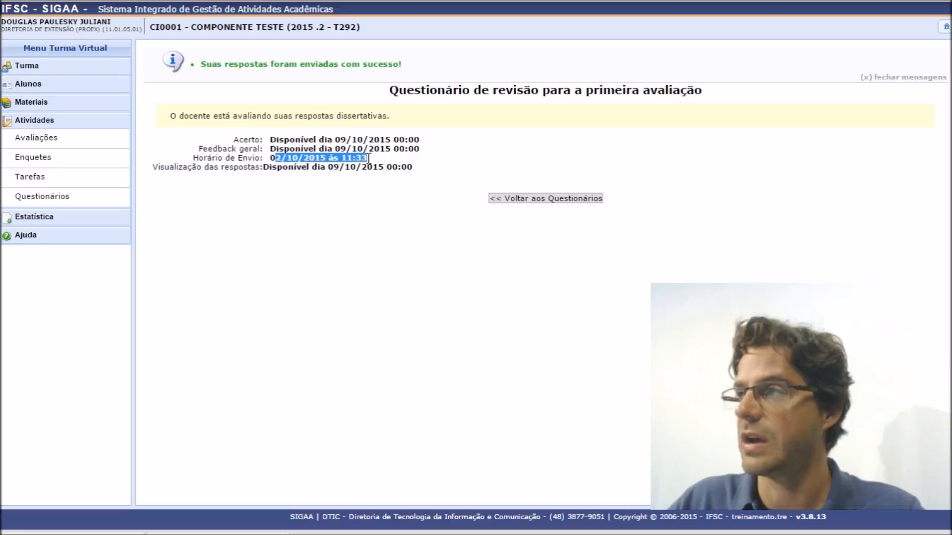
{"action": "left_click_drag", "start_coordinate": [268, 169], "coordinate": [408, 166]}
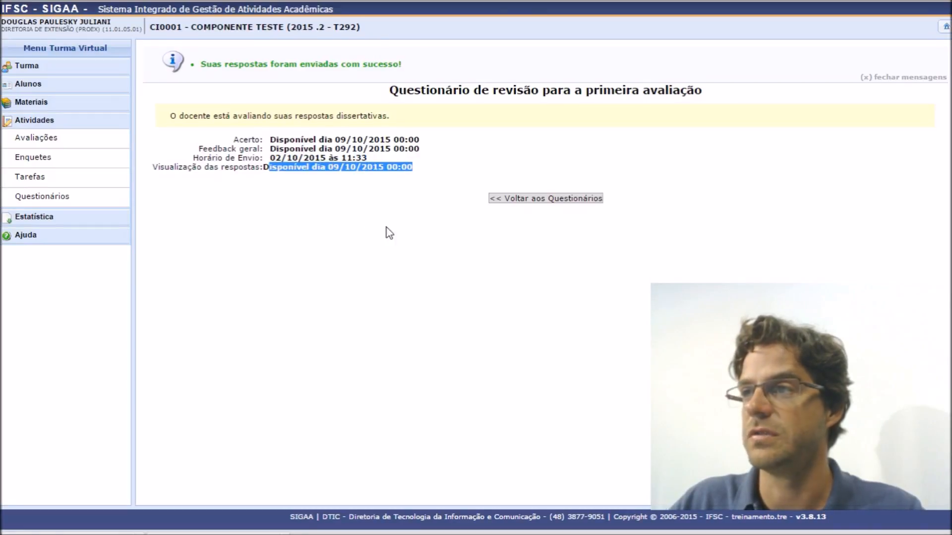
{"action": "left_click", "coordinate": [333, 208]}
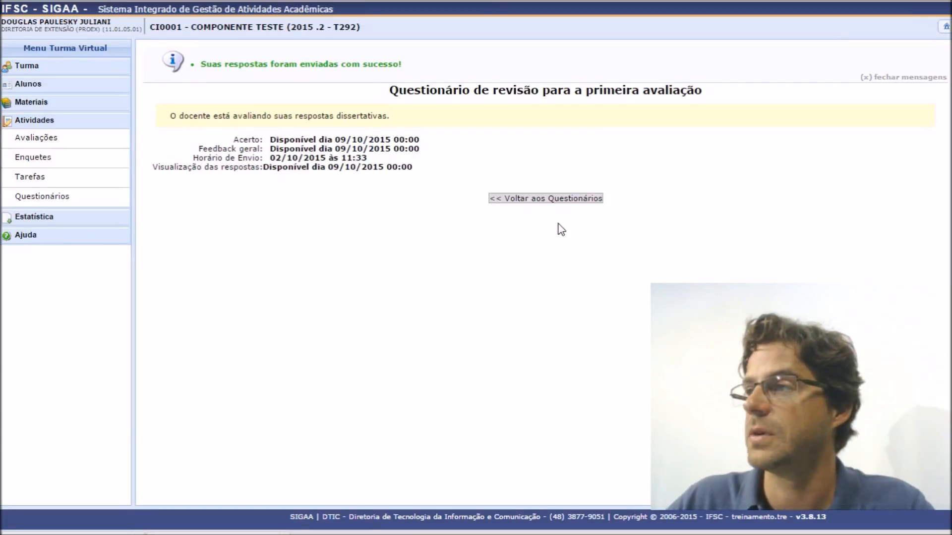
Step: Return to the student's questionnaire list and switch the virtual class back to the teacher view
{"action": "left_click", "coordinate": [561, 198]}
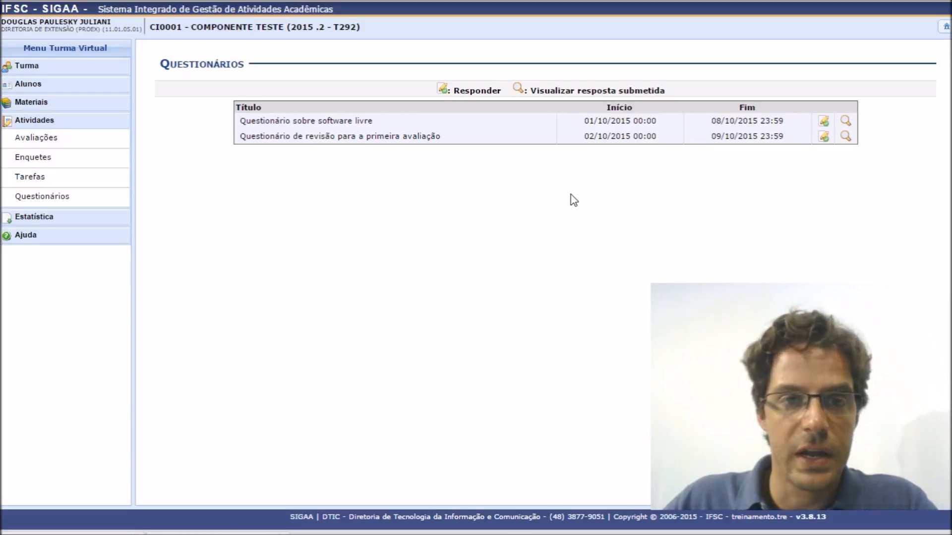
{"action": "left_click", "coordinate": [43, 68]}
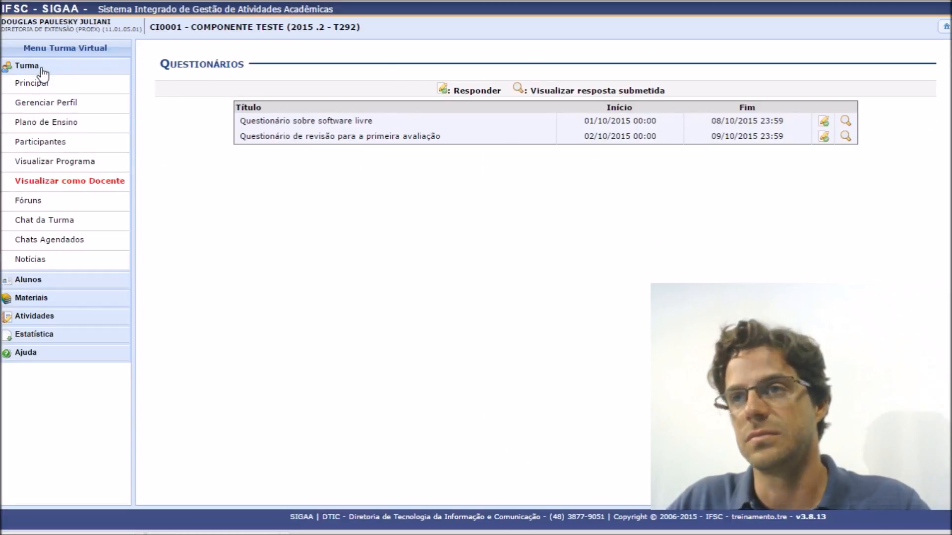
{"action": "left_click", "coordinate": [113, 184]}
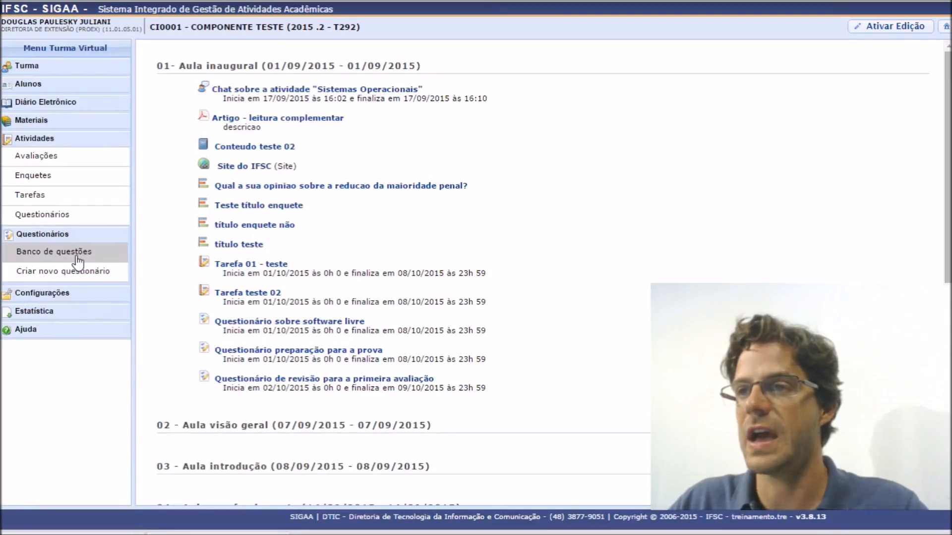
Step: Open the responses submitted to the "Questionário de revisão para a primeira avaliação" and check which student answered
{"action": "left_click", "coordinate": [65, 213]}
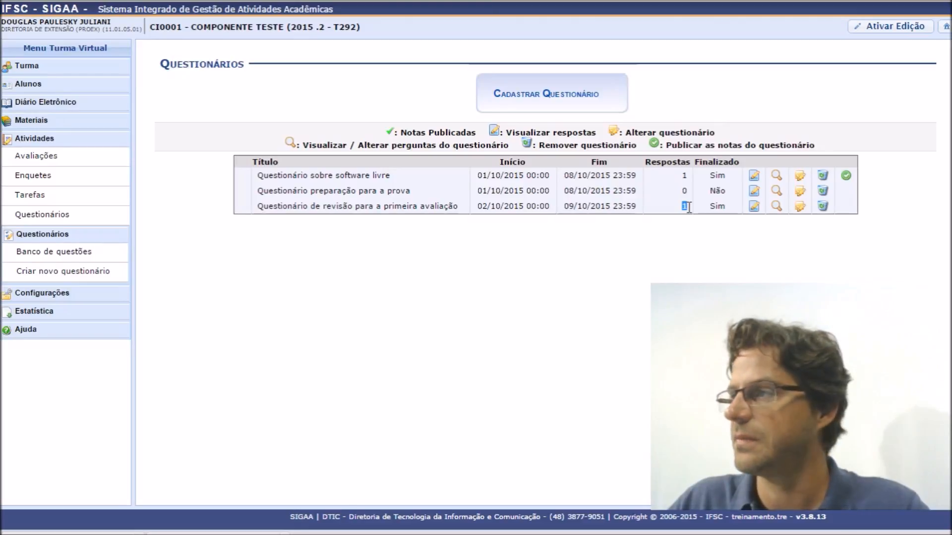
{"action": "left_click", "coordinate": [754, 206]}
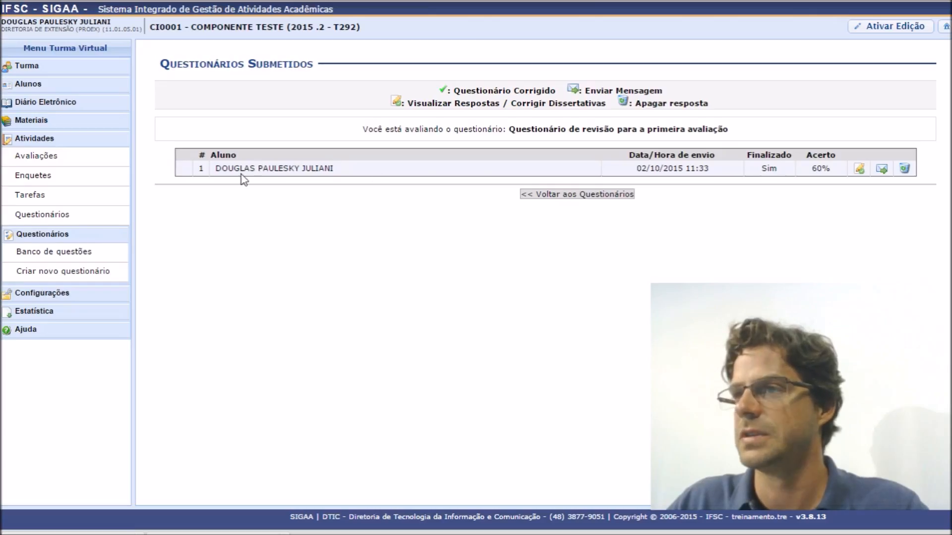
{"action": "left_click_drag", "start_coordinate": [234, 168], "coordinate": [348, 171]}
{"action": "left_click", "coordinate": [306, 192]}
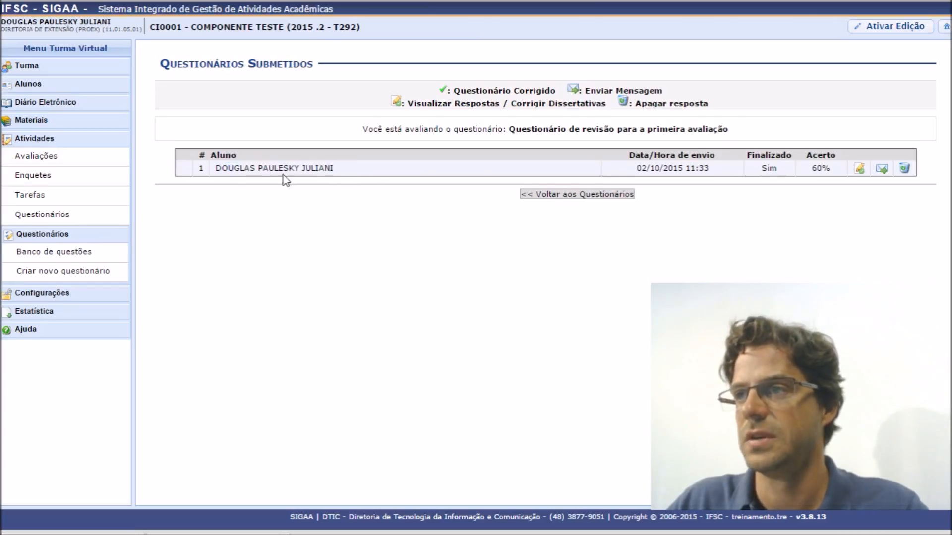
{"action": "left_click_drag", "start_coordinate": [219, 170], "coordinate": [347, 169]}
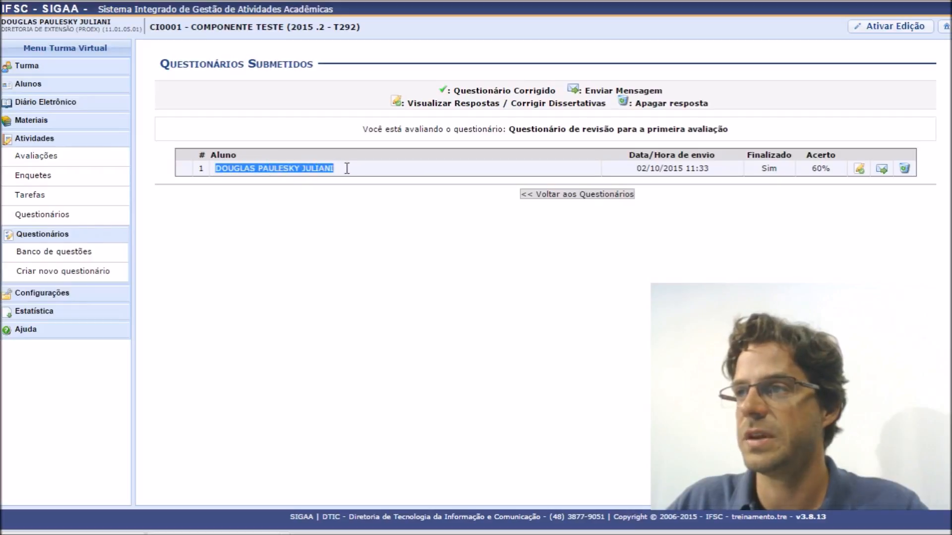
{"action": "left_click", "coordinate": [362, 235]}
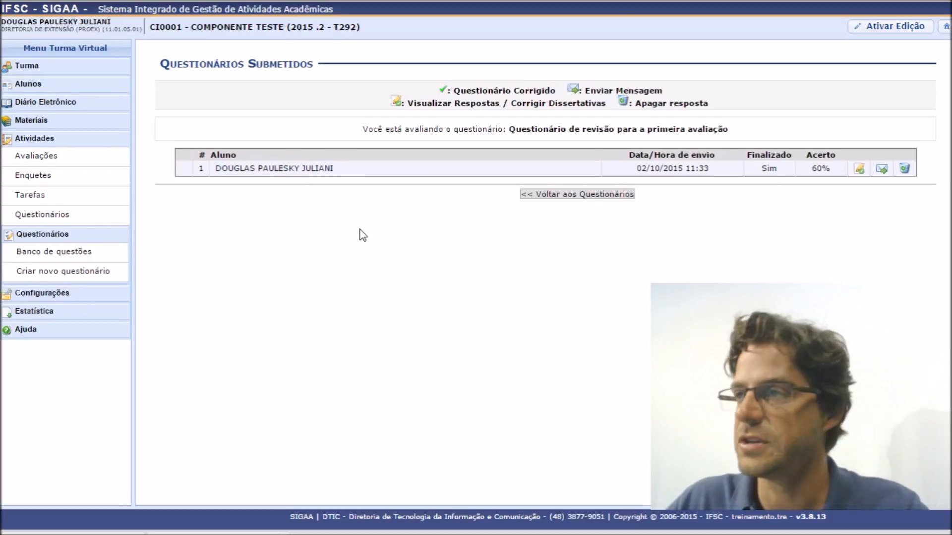
Step: Open the student's submission for correction and review its Acerto percentage and the essay answer to question 4
{"action": "left_click", "coordinate": [860, 171]}
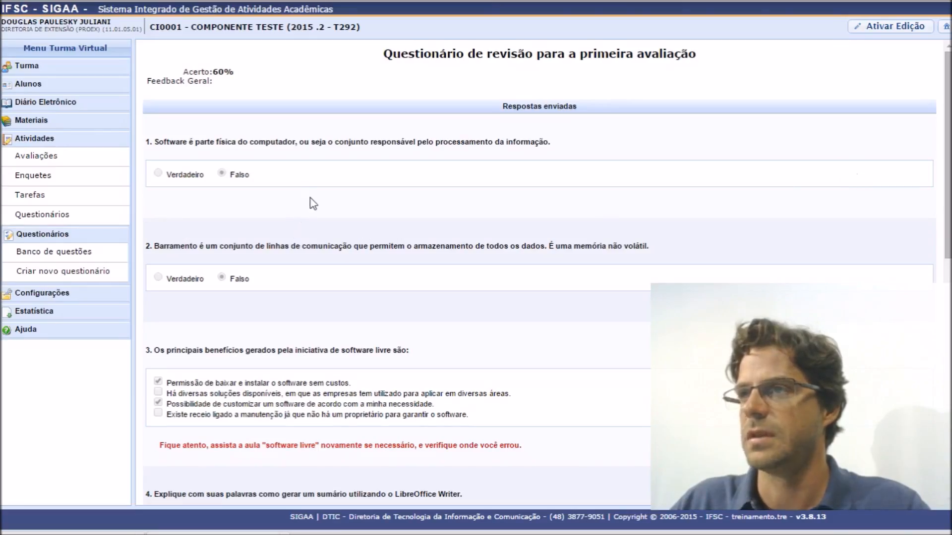
{"action": "left_click_drag", "start_coordinate": [214, 73], "coordinate": [239, 72]}
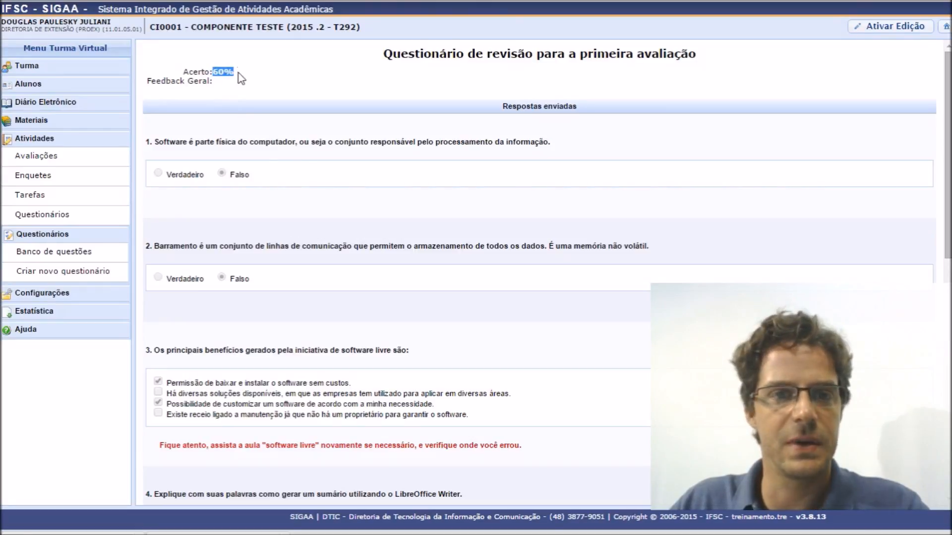
{"action": "scroll", "coordinate": [427, 236], "scroll_direction": "down", "scroll_amount": 8}
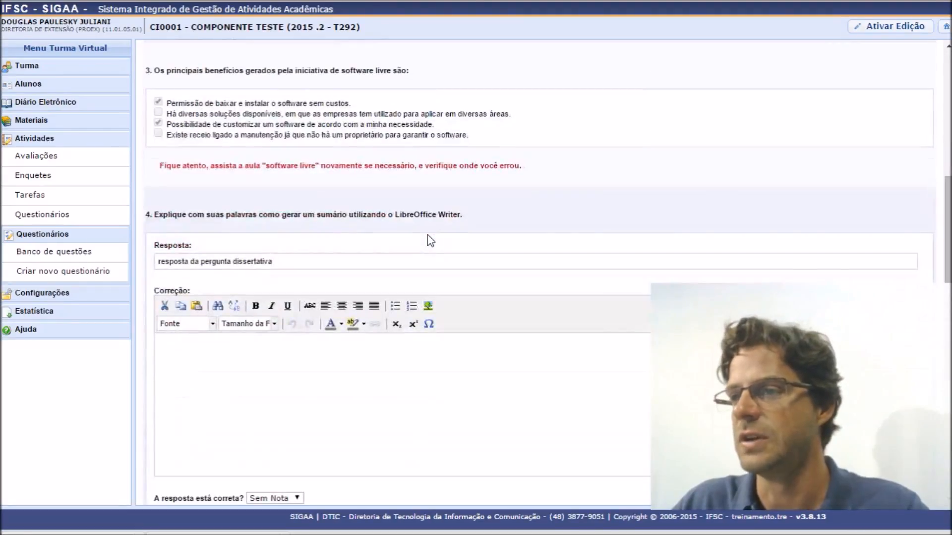
{"action": "scroll", "coordinate": [429, 235], "scroll_direction": "up", "scroll_amount": 1}
{"action": "left_click_drag", "start_coordinate": [273, 192], "coordinate": [158, 192]}
Step: Enter "Dar um retorno ao aluno" as the Correção of essay question 4
{"action": "left_click", "coordinate": [189, 272]}
{"action": "scroll", "coordinate": [223, 302], "scroll_direction": "down", "scroll_amount": 3}
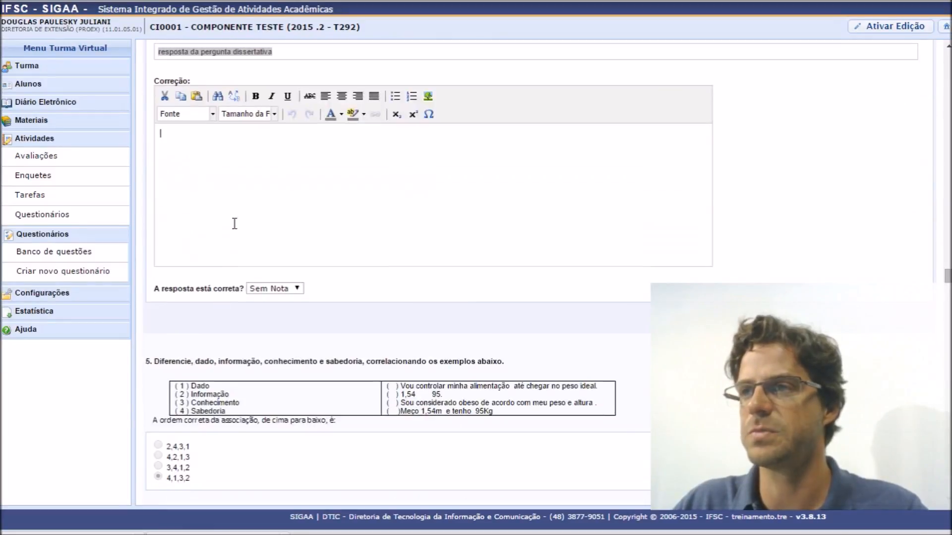
{"action": "left_click", "coordinate": [235, 209]}
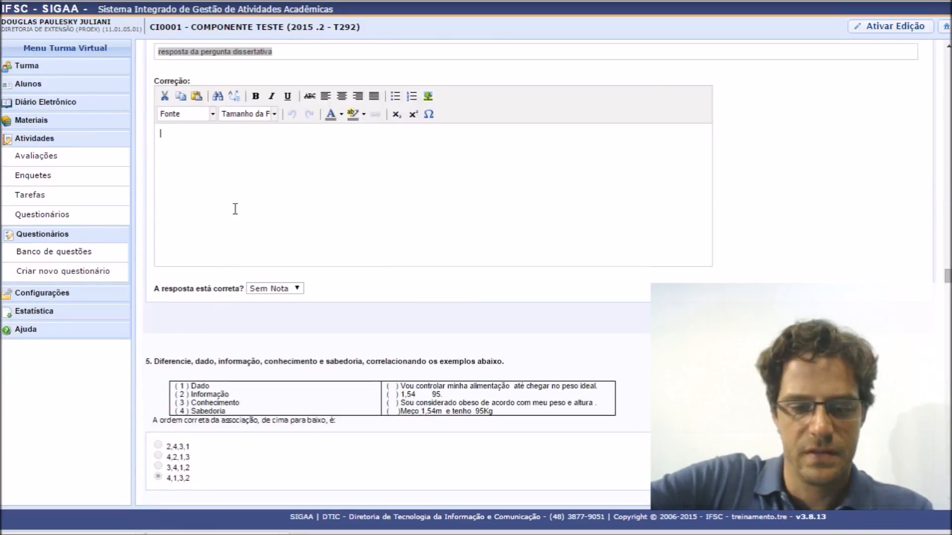
{"action": "type", "text": "Dar um "}
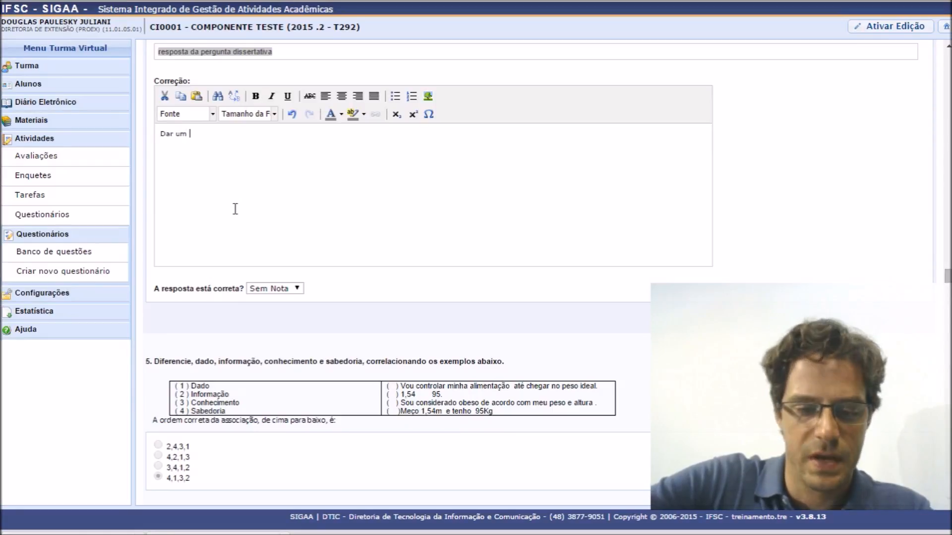
{"action": "type", "text": "retorno ao aluno"}
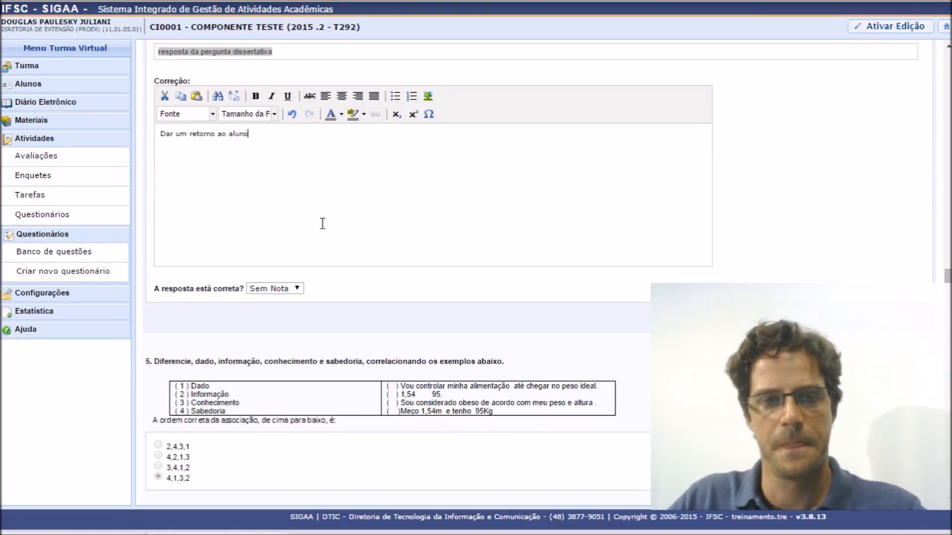
Step: Rate the essay answer as 100% correct and save the essay correction
{"action": "scroll", "coordinate": [322, 224], "scroll_direction": "down", "scroll_amount": 1}
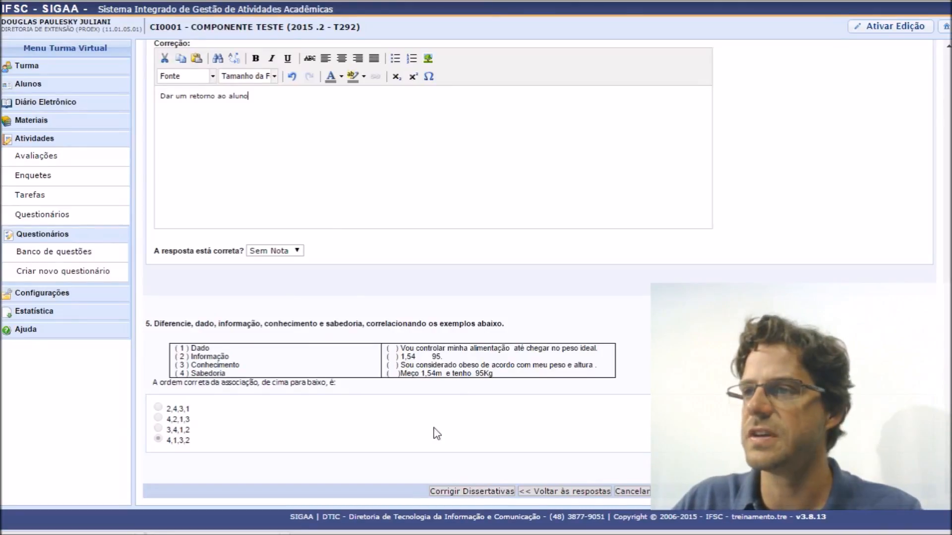
{"action": "left_click", "coordinate": [295, 251]}
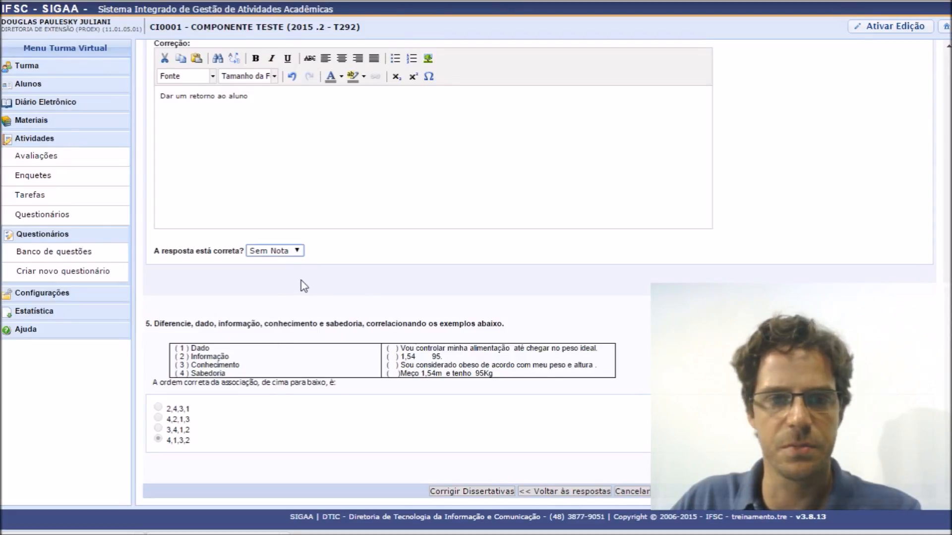
{"action": "key", "text": "Down"}
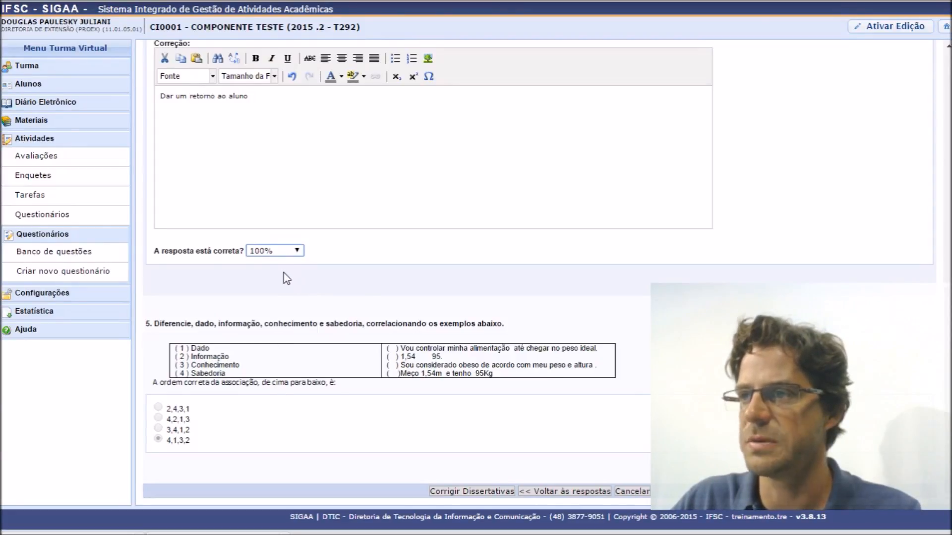
{"action": "left_click", "coordinate": [480, 488]}
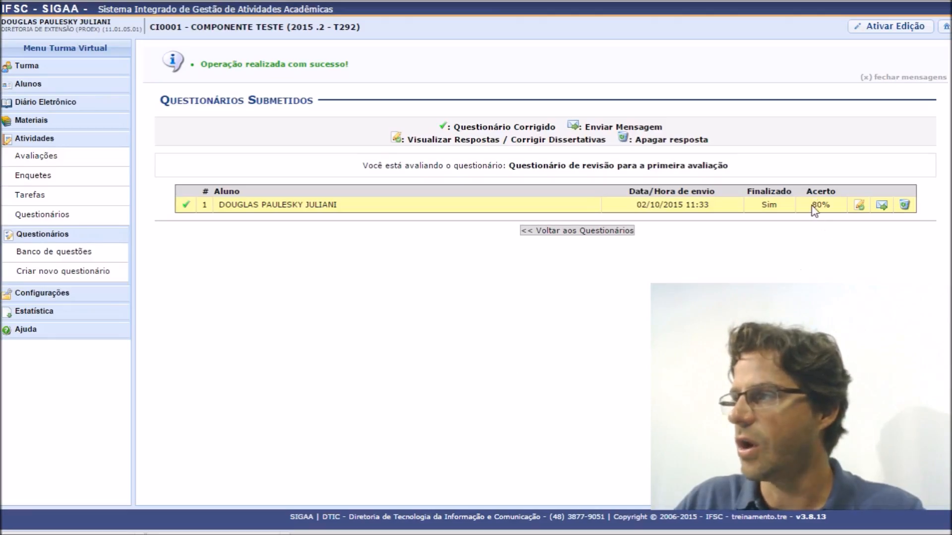
Step: Check the student's updated Acerto percentage in the list of submitted questionnaires
{"action": "left_click_drag", "start_coordinate": [811, 205], "coordinate": [830, 202]}
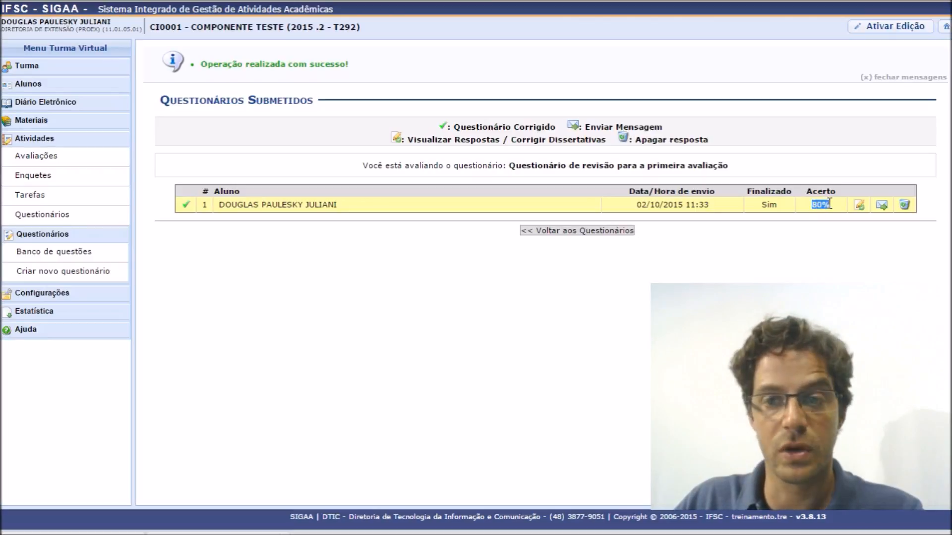
{"action": "left_click", "coordinate": [816, 212]}
{"action": "left_click_drag", "start_coordinate": [811, 204], "coordinate": [824, 205]}
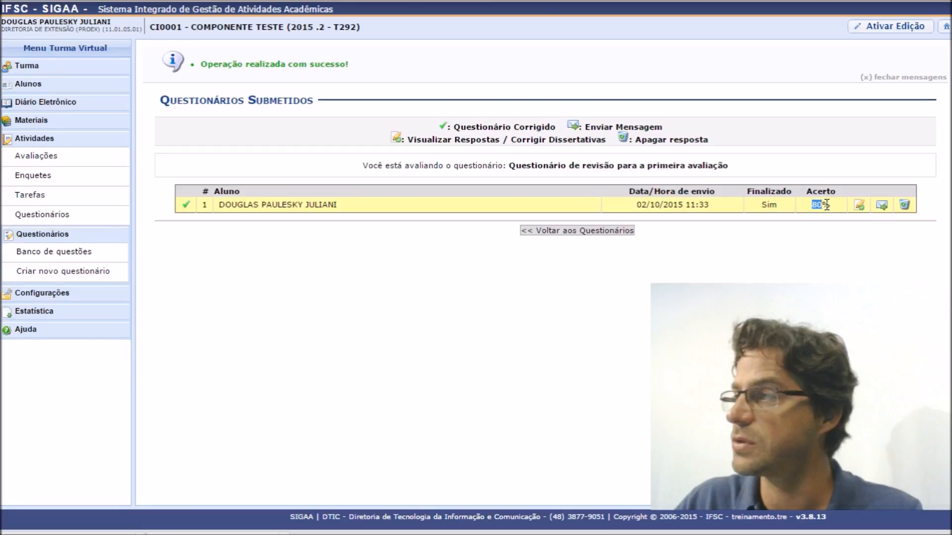
{"action": "left_click", "coordinate": [827, 205]}
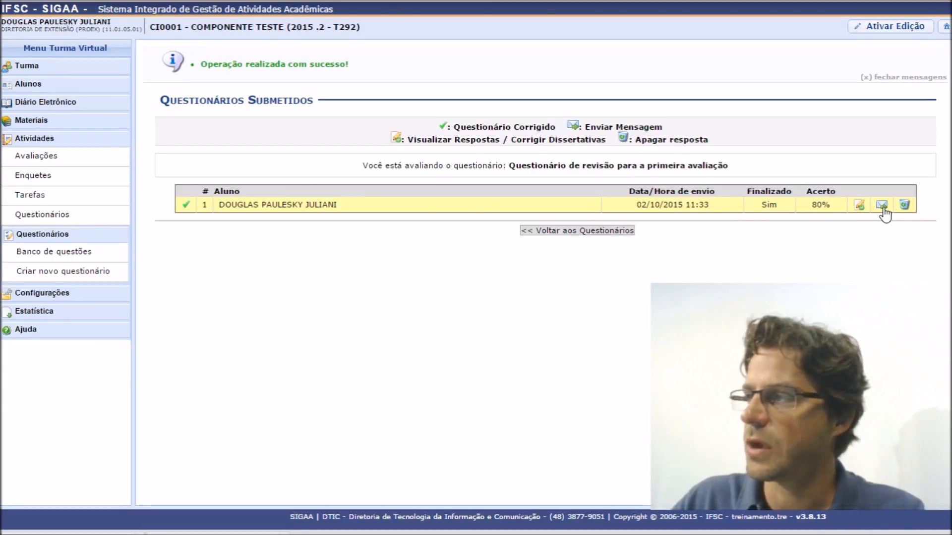